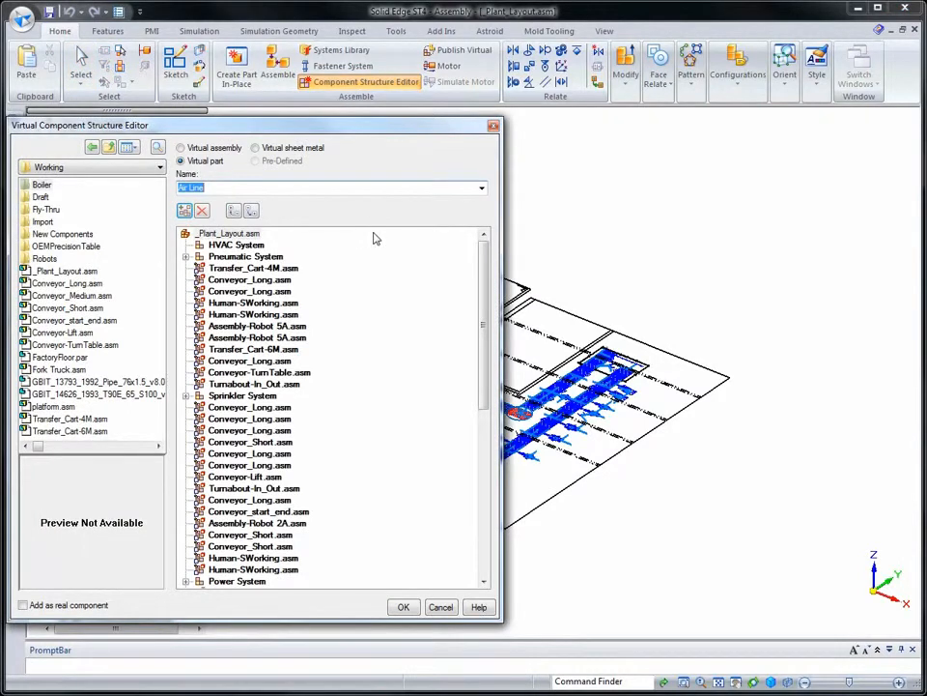
Step: Add a virtual assembly named Boiler to the _Plant_Layout.asm component structure
{"action": "left_click_drag", "start_coordinate": [482, 317], "coordinate": [476, 459]}
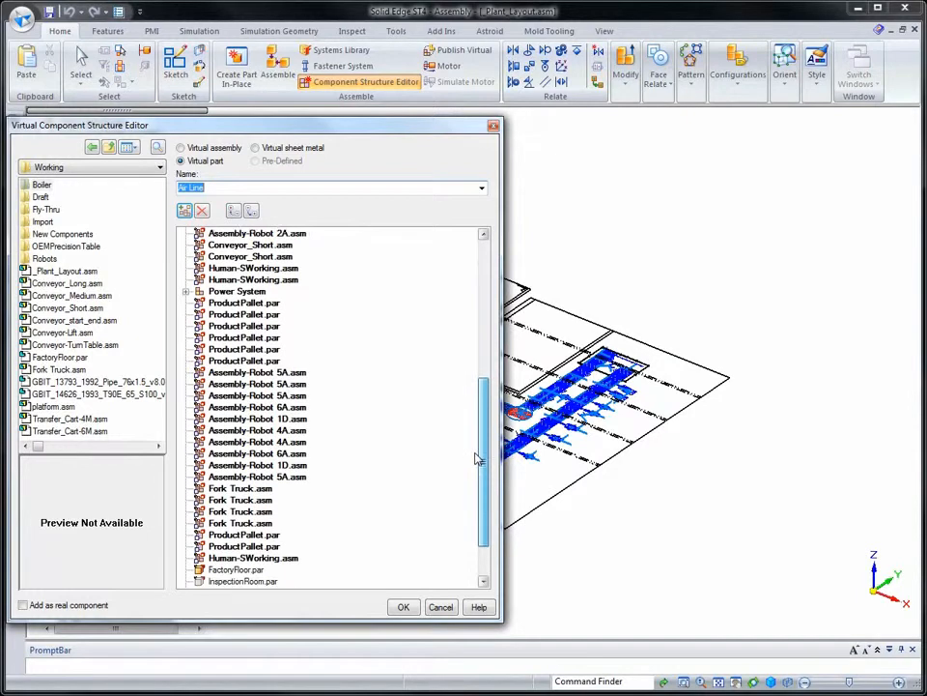
{"action": "left_click", "coordinate": [482, 188]}
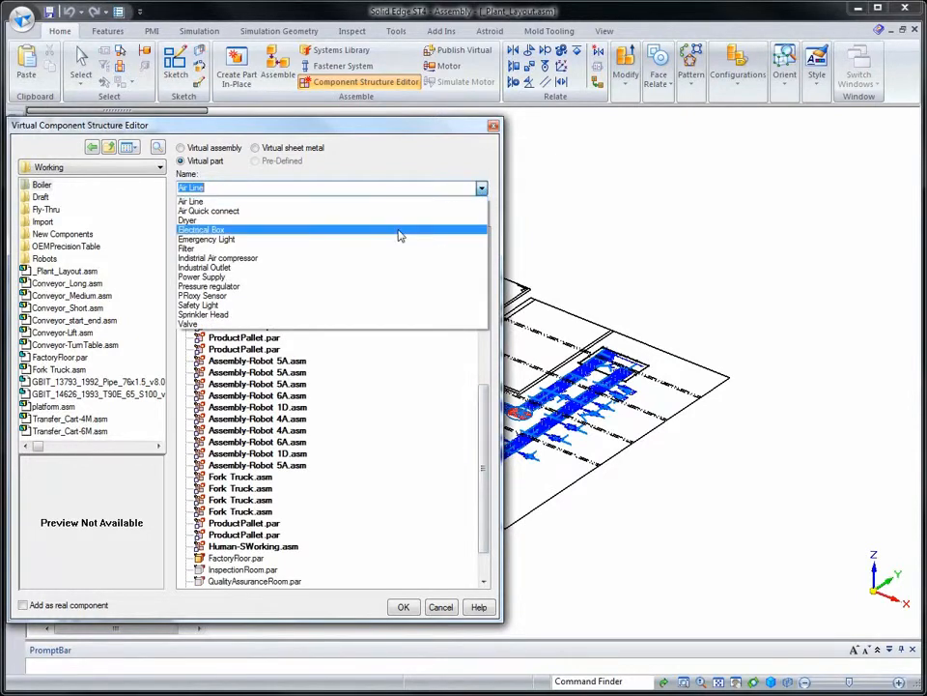
{"action": "left_click", "coordinate": [181, 151]}
{"action": "key", "text": "Down"}
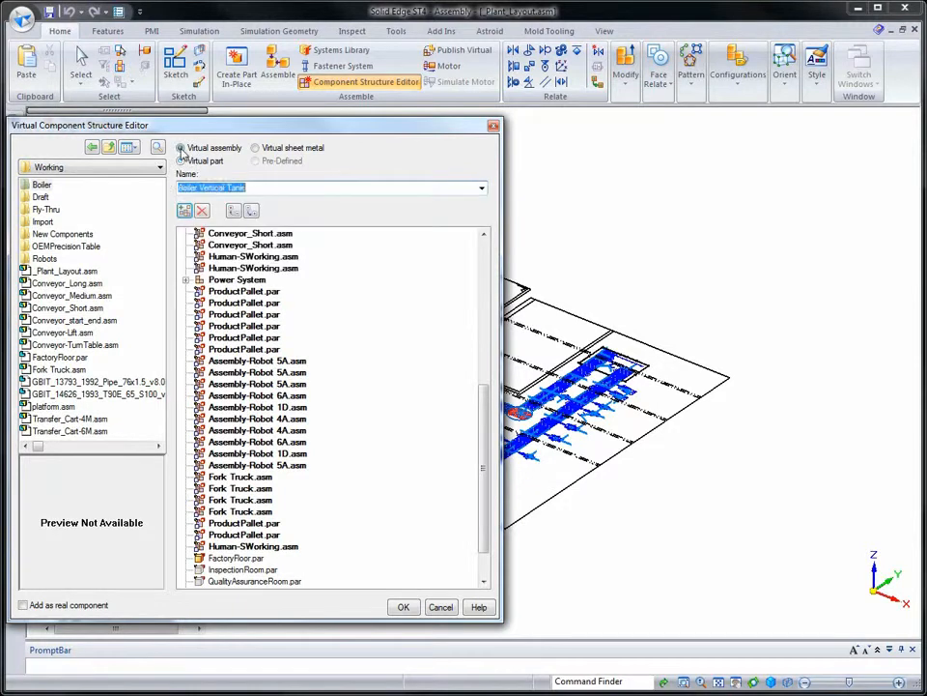
{"action": "left_click", "coordinate": [482, 190]}
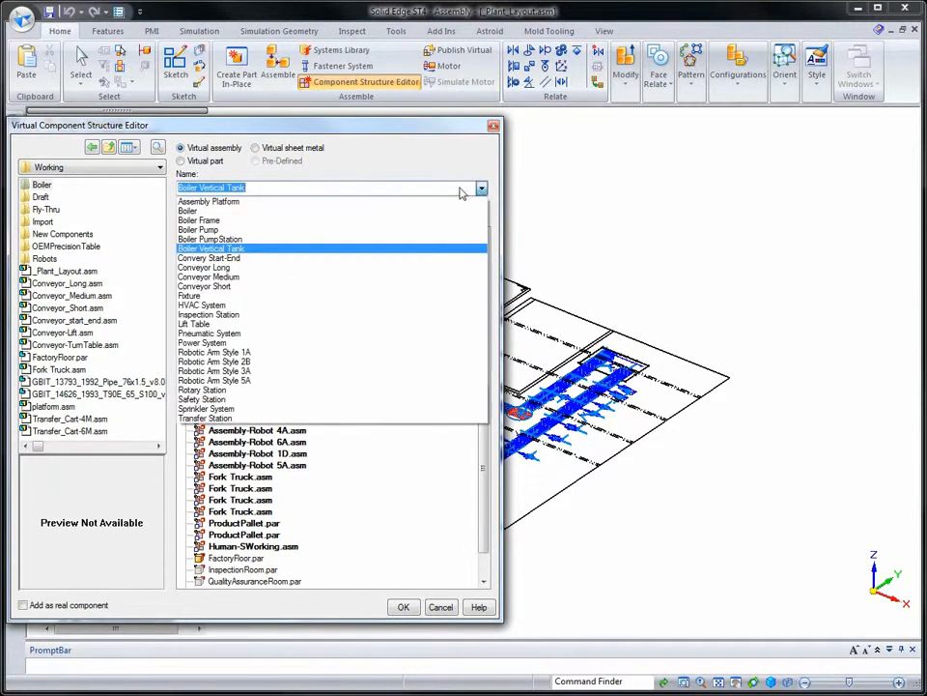
{"action": "left_click", "coordinate": [193, 215]}
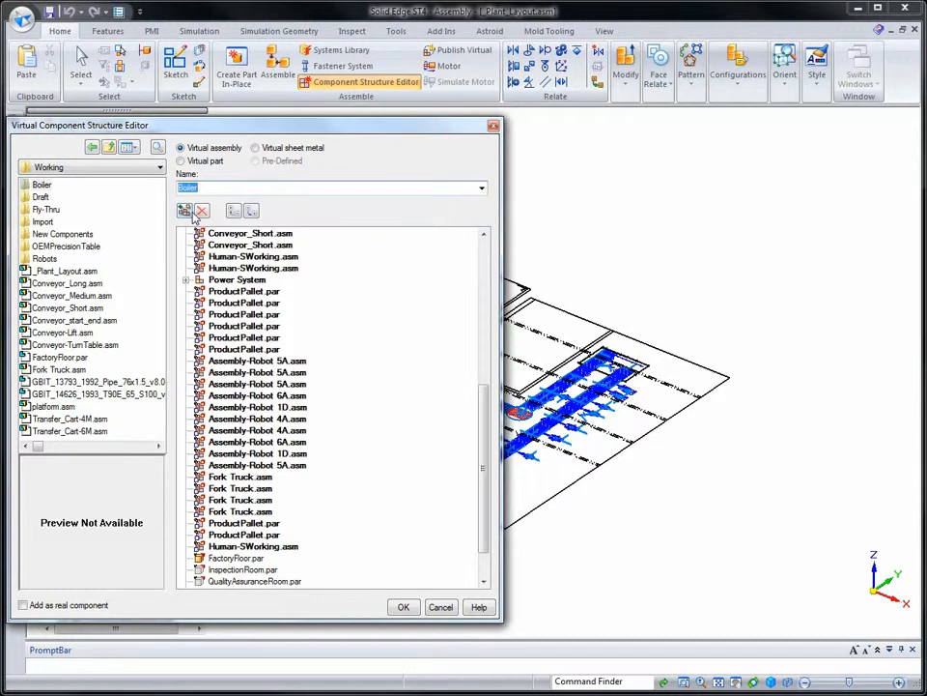
{"action": "left_click", "coordinate": [183, 211]}
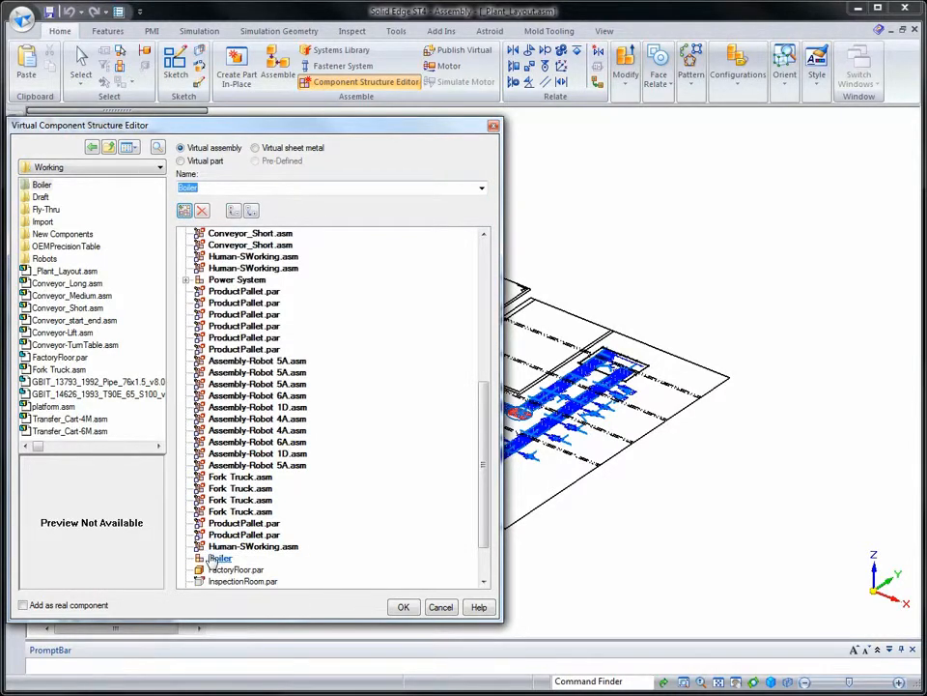
Step: Add a virtual assembly named Boiler Frame and nest it under Boiler
{"action": "left_click", "coordinate": [481, 191]}
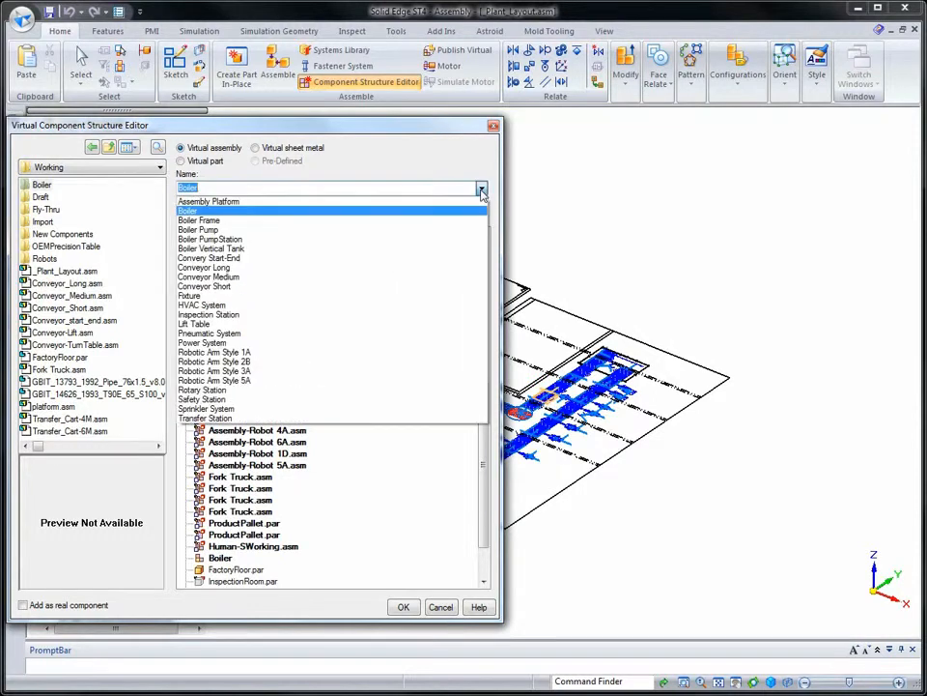
{"action": "left_click", "coordinate": [210, 221]}
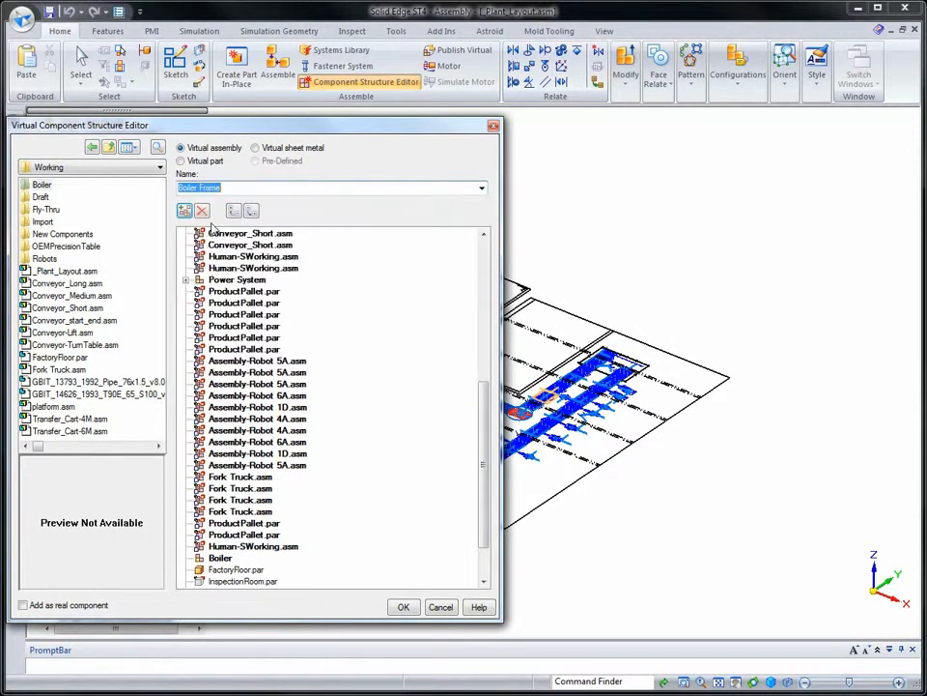
{"action": "left_click", "coordinate": [184, 211]}
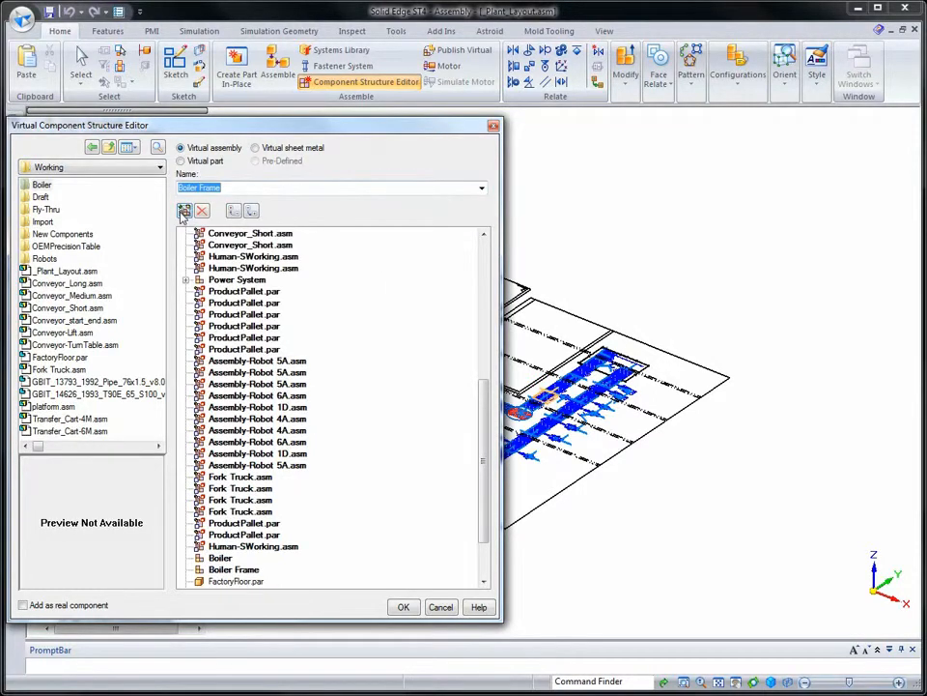
{"action": "mouse_move", "coordinate": [221, 574]}
{"action": "left_mouse_down"}
{"action": "mouse_move", "coordinate": [242, 575]}
{"action": "mouse_move", "coordinate": [230, 564]}
{"action": "left_mouse_up"}
Step: Add three Boiler Pump virtual assemblies under the Boiler assembly
{"action": "left_click", "coordinate": [228, 559]}
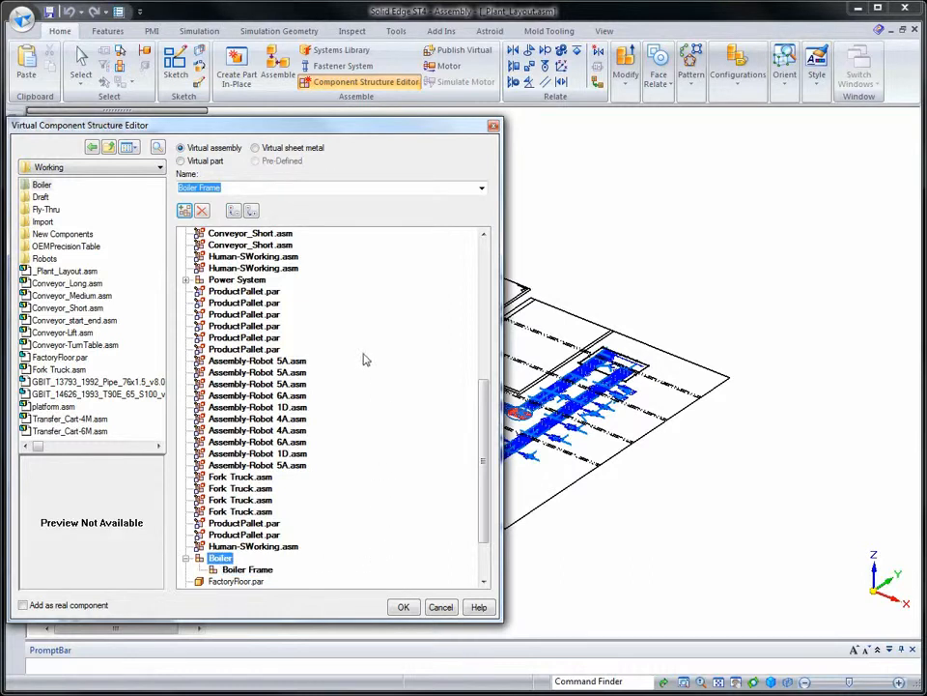
{"action": "left_click", "coordinate": [481, 188]}
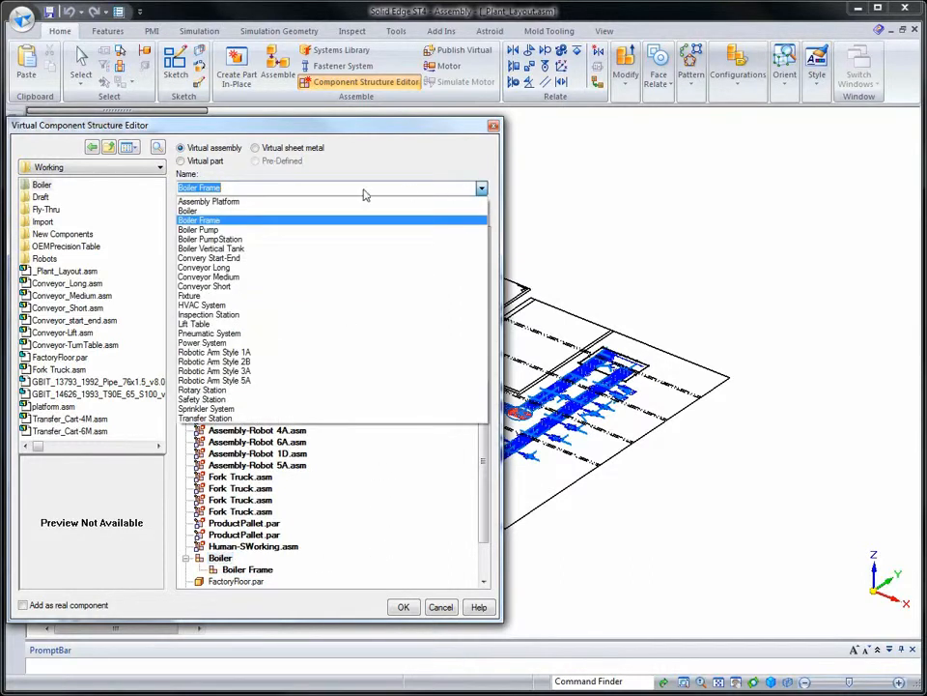
{"action": "left_click", "coordinate": [199, 229]}
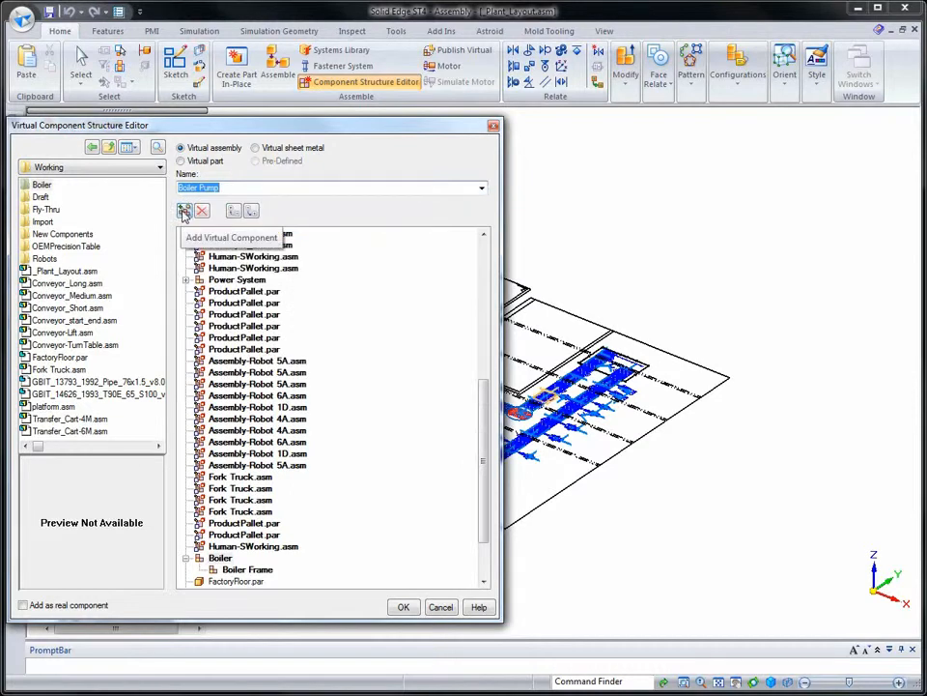
{"action": "left_click", "coordinate": [183, 212]}
{"action": "left_click", "coordinate": [184, 212]}
{"action": "left_click", "coordinate": [183, 212]}
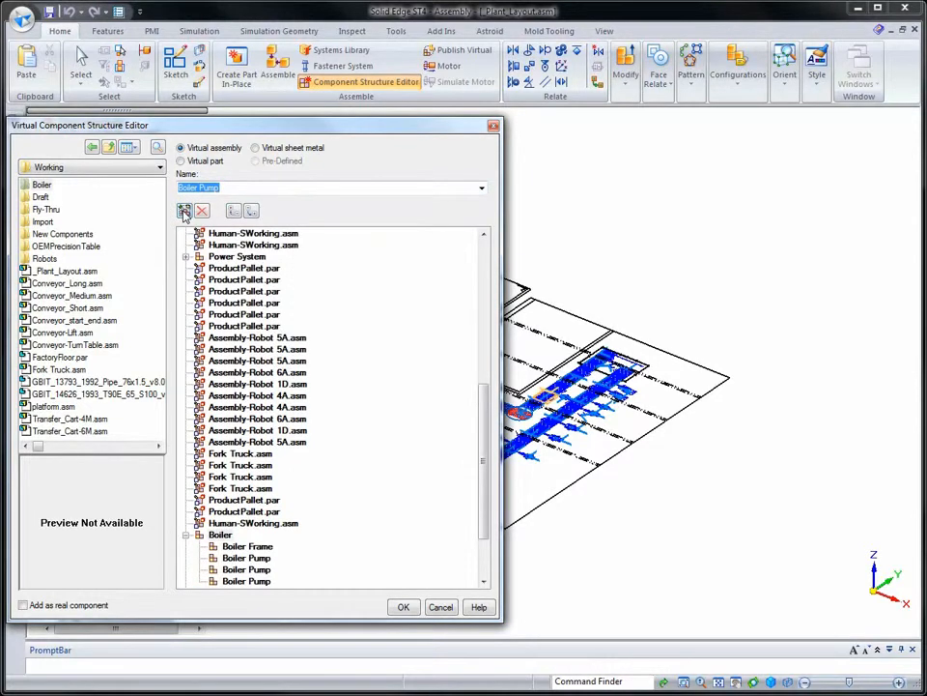
Step: Add one Boiler PumpStation and two Boiler Vertical Tank virtual assemblies under Boiler
{"action": "left_click", "coordinate": [481, 189]}
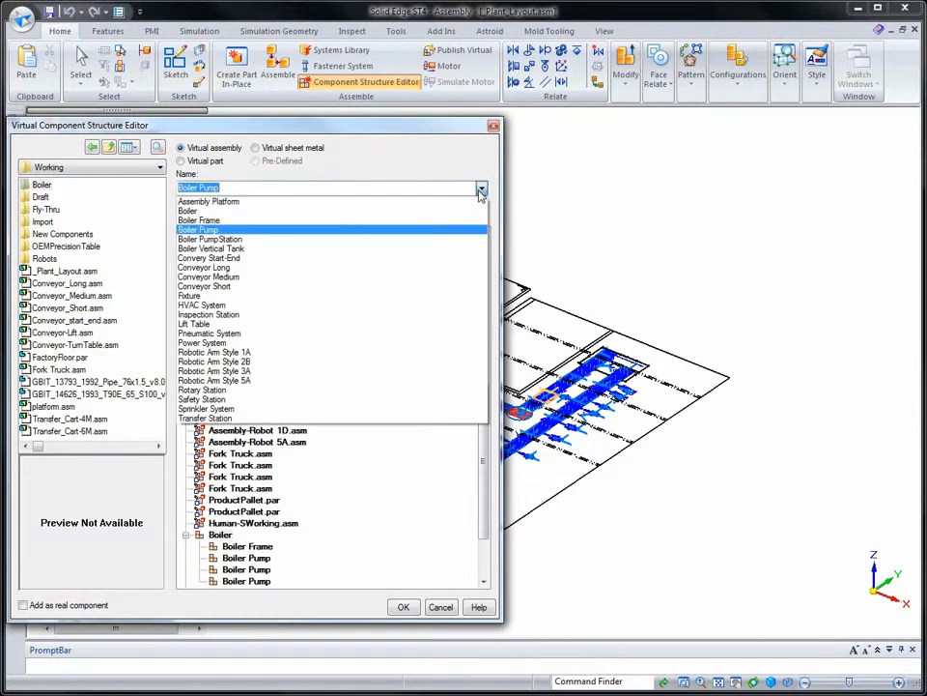
{"action": "left_click", "coordinate": [248, 241]}
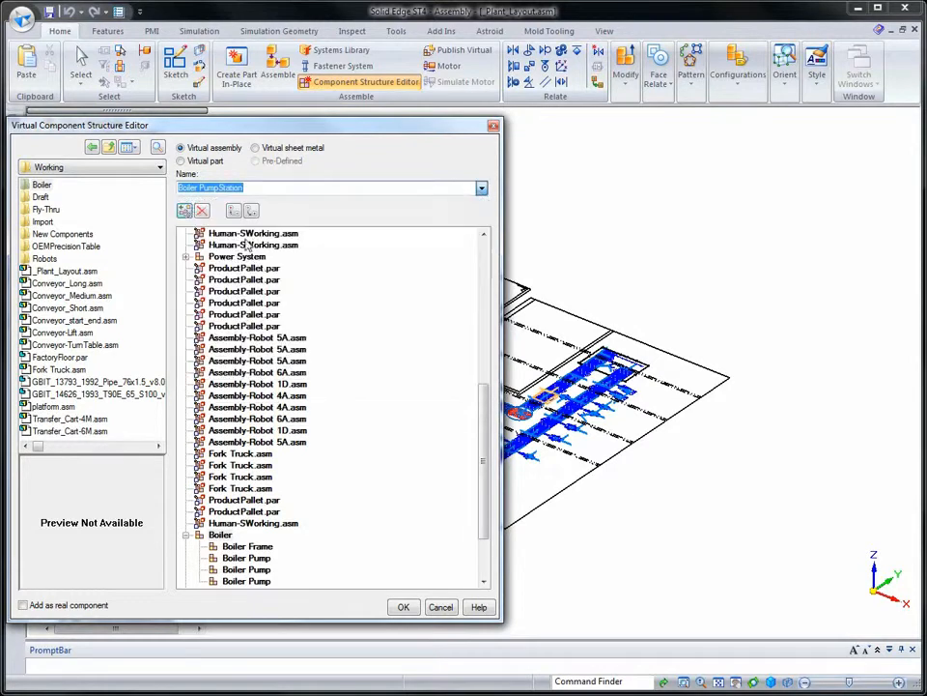
{"action": "left_click", "coordinate": [183, 211]}
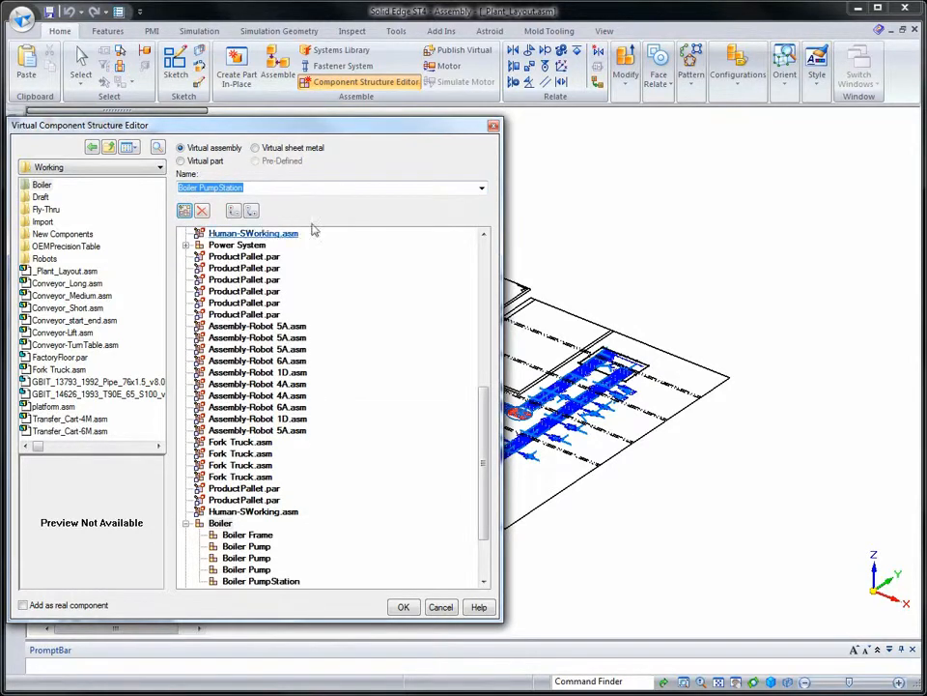
{"action": "left_click", "coordinate": [481, 188]}
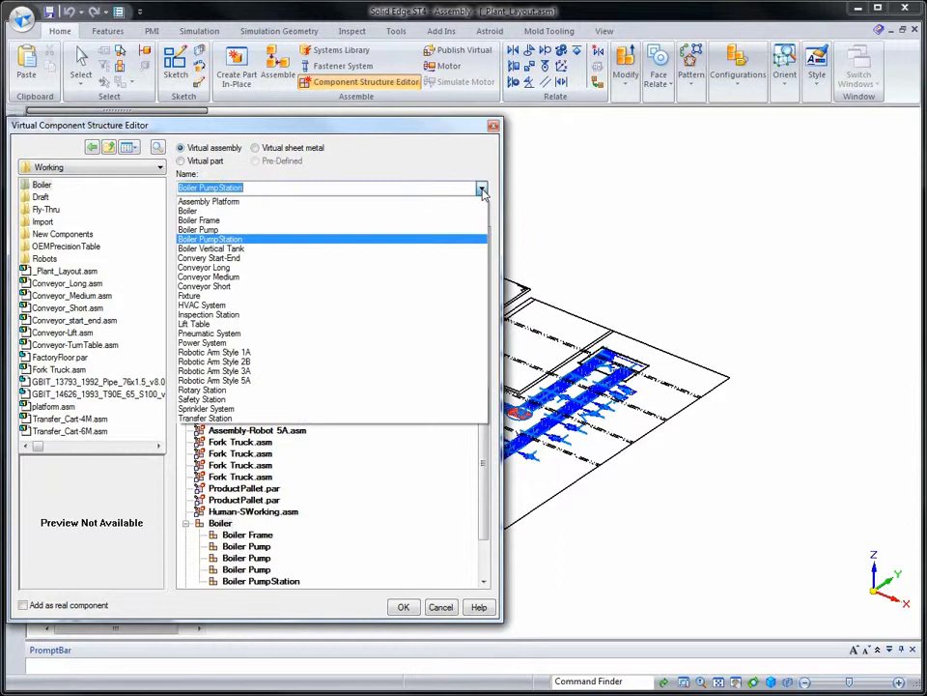
{"action": "left_click", "coordinate": [261, 248]}
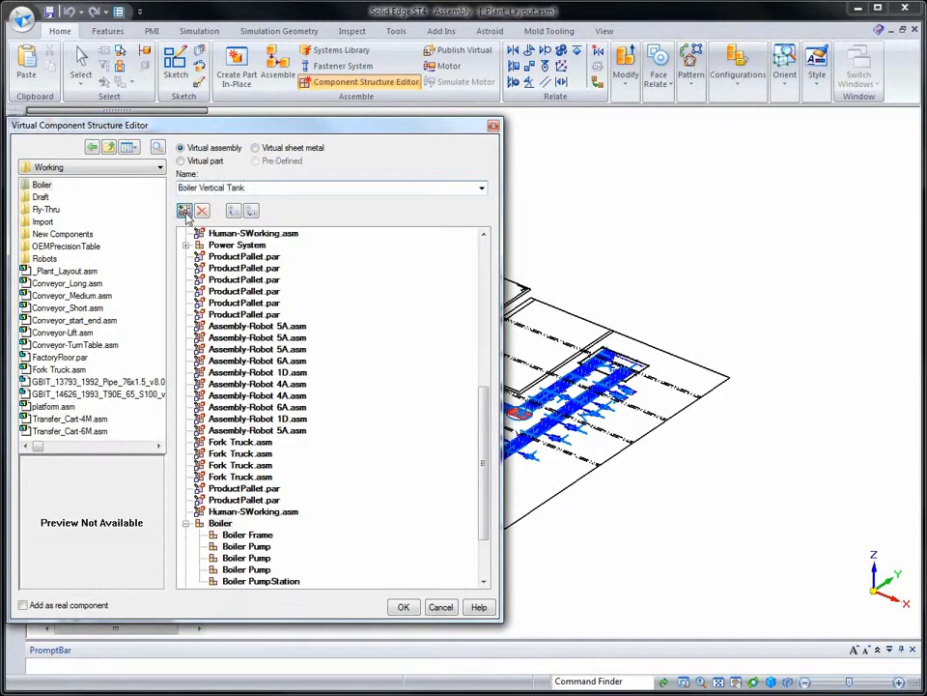
{"action": "left_click", "coordinate": [183, 211]}
{"action": "left_click", "coordinate": [184, 213]}
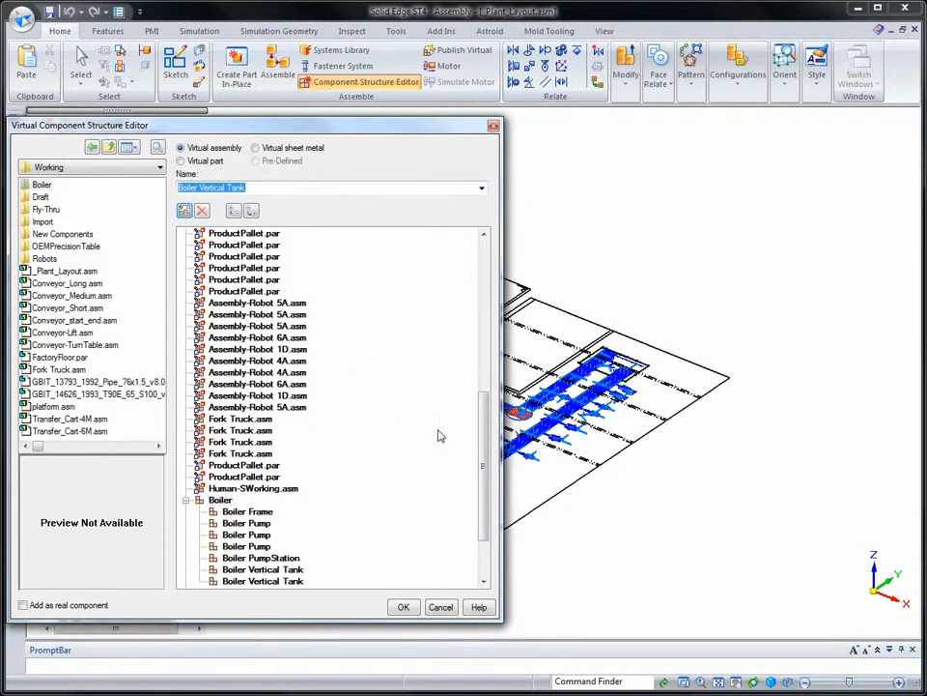
Step: Add the predefined Turnabout-In_Out.asm from the Working folder to the top level of the plant layout structure
{"action": "left_click_drag", "start_coordinate": [489, 449], "coordinate": [483, 493]}
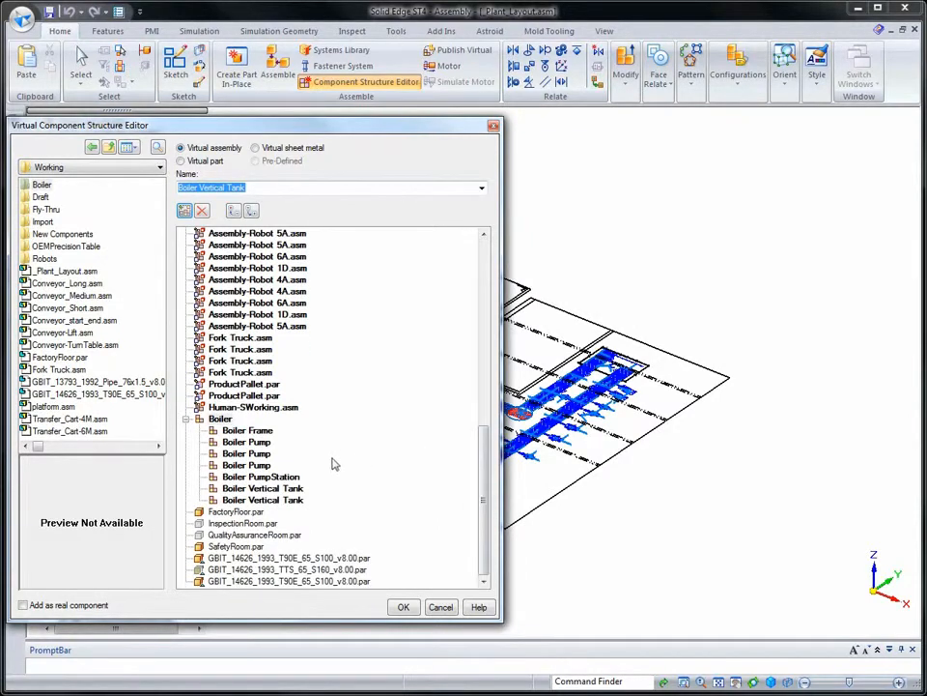
{"action": "left_click_drag", "start_coordinate": [39, 445], "coordinate": [121, 465]}
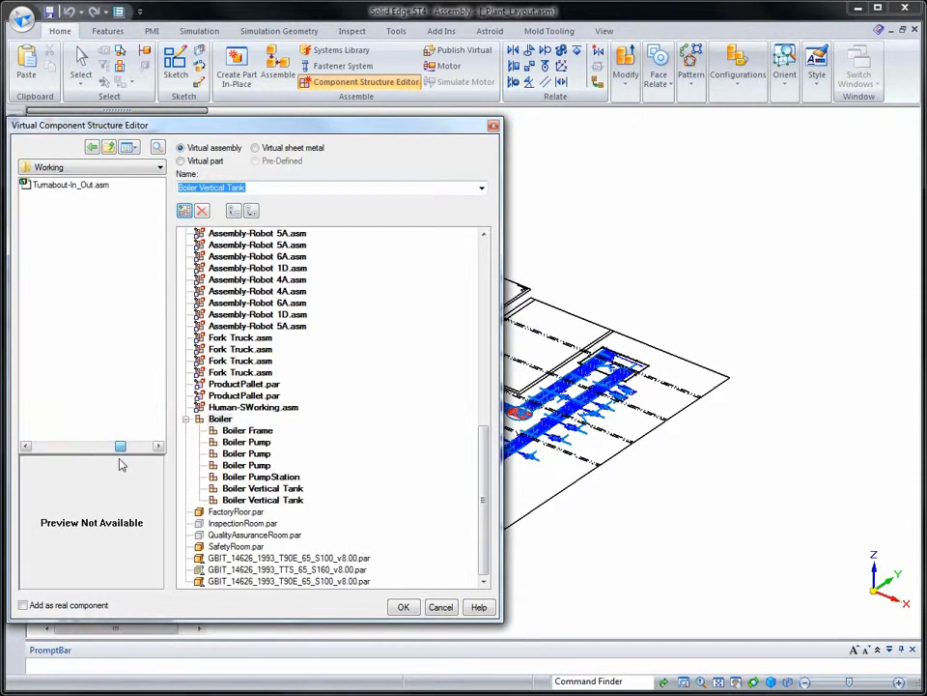
{"action": "left_click", "coordinate": [70, 186]}
{"action": "left_click_drag", "start_coordinate": [46, 190], "coordinate": [380, 529]}
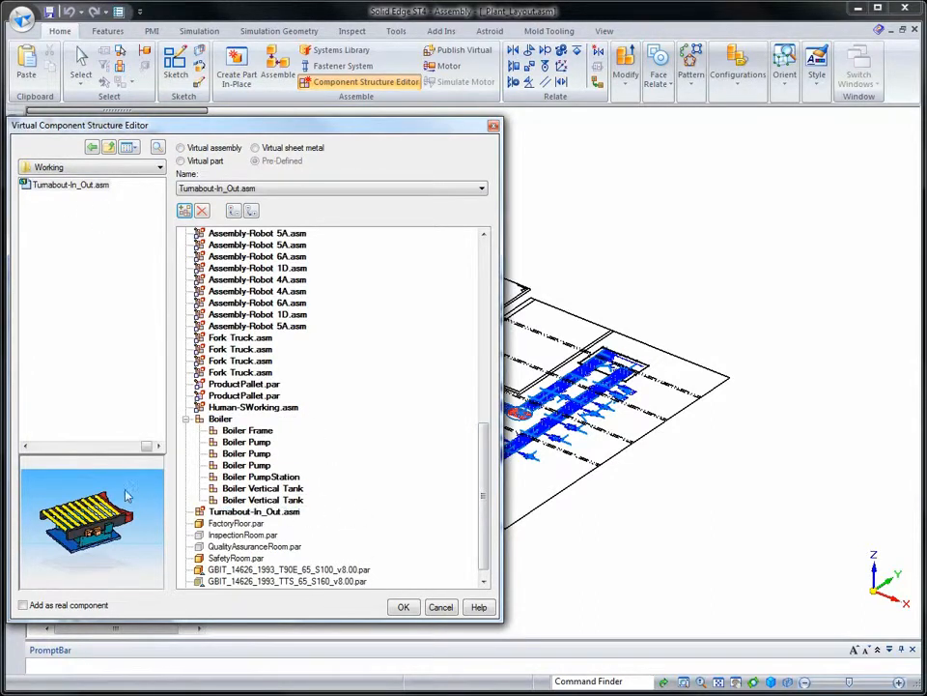
Step: Add the predefined Conveyor-TurnTable.asm to the top level of the structure and accept the component structure changes
{"action": "left_click_drag", "start_coordinate": [148, 446], "coordinate": [88, 454]}
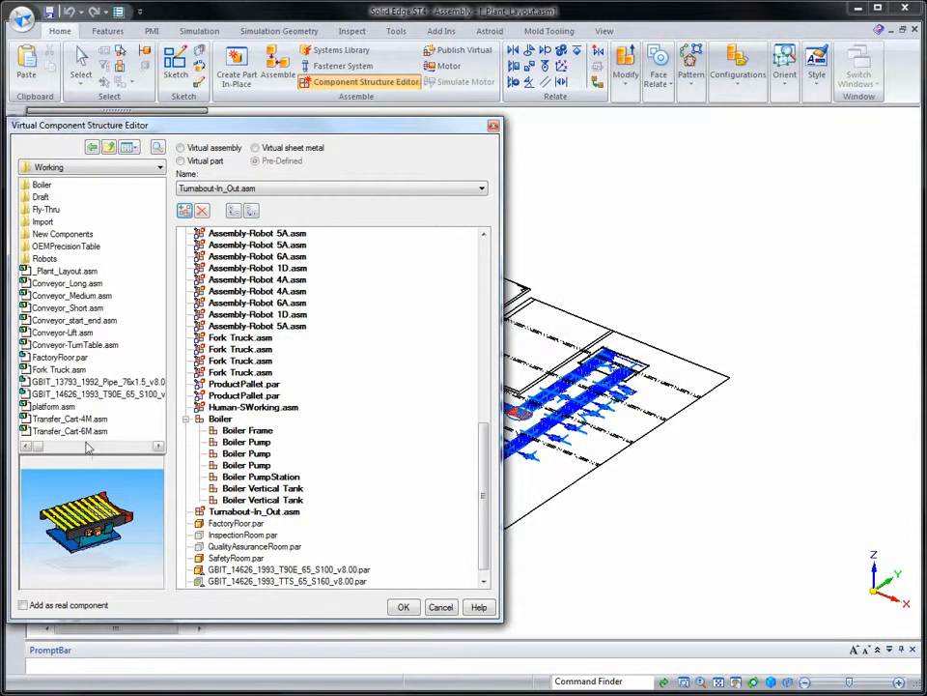
{"action": "left_click", "coordinate": [74, 345]}
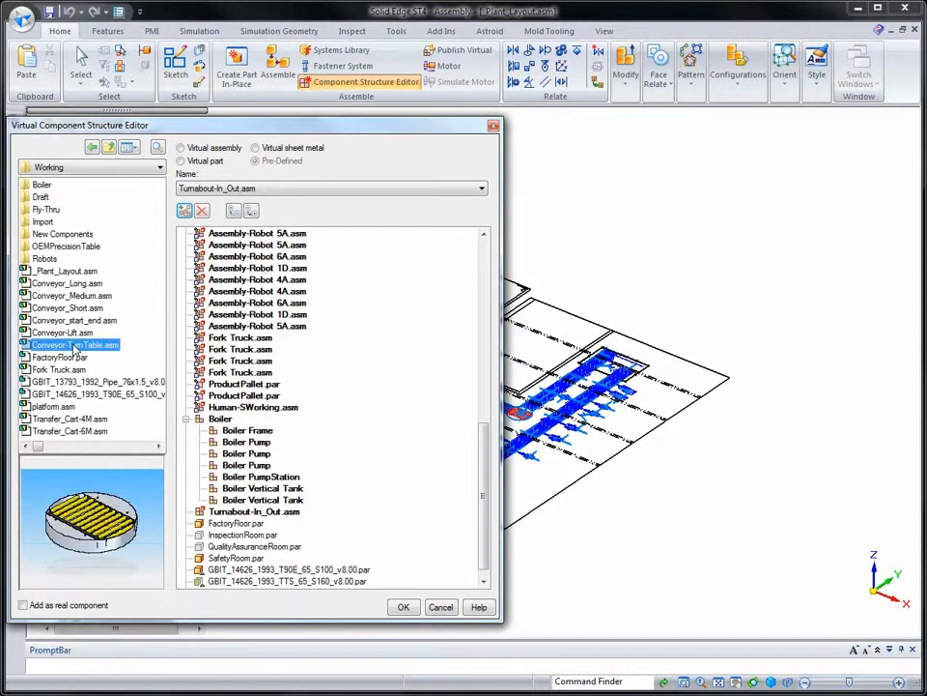
{"action": "left_click_drag", "start_coordinate": [74, 345], "coordinate": [426, 521]}
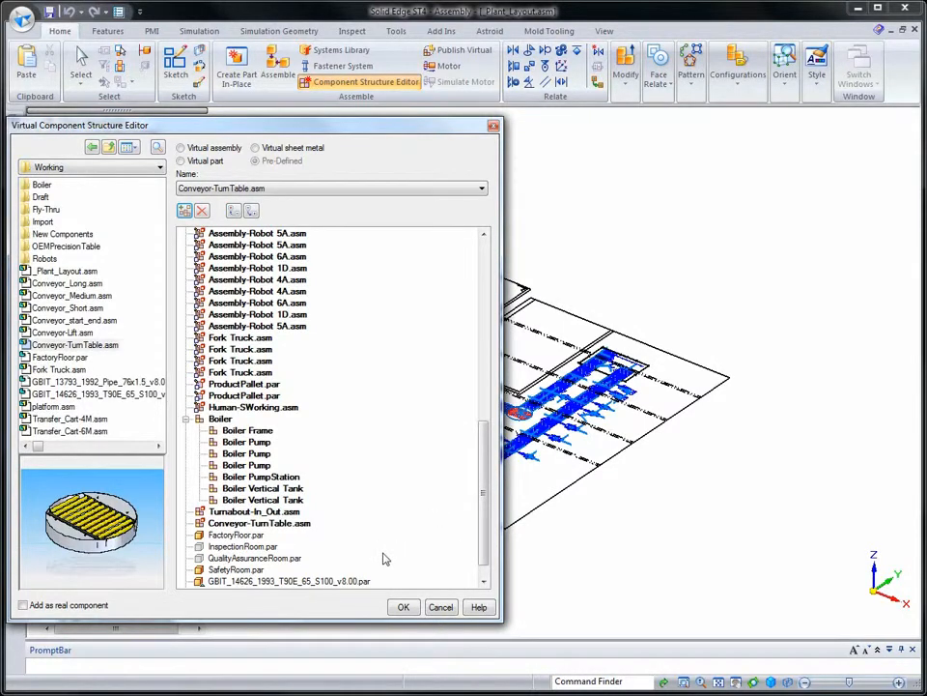
{"action": "left_click", "coordinate": [404, 608]}
Step: Open the Plant Layout - Lower Level sketch for profile editing
{"action": "left_click_drag", "start_coordinate": [33, 370], "coordinate": [33, 574]}
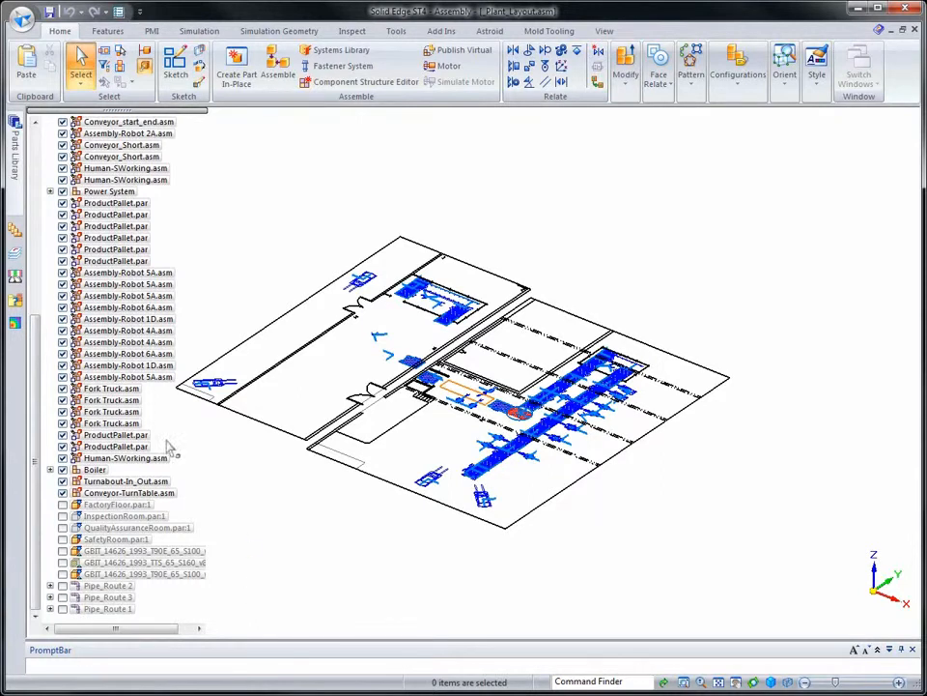
{"action": "left_click_drag", "start_coordinate": [34, 288], "coordinate": [44, 145]}
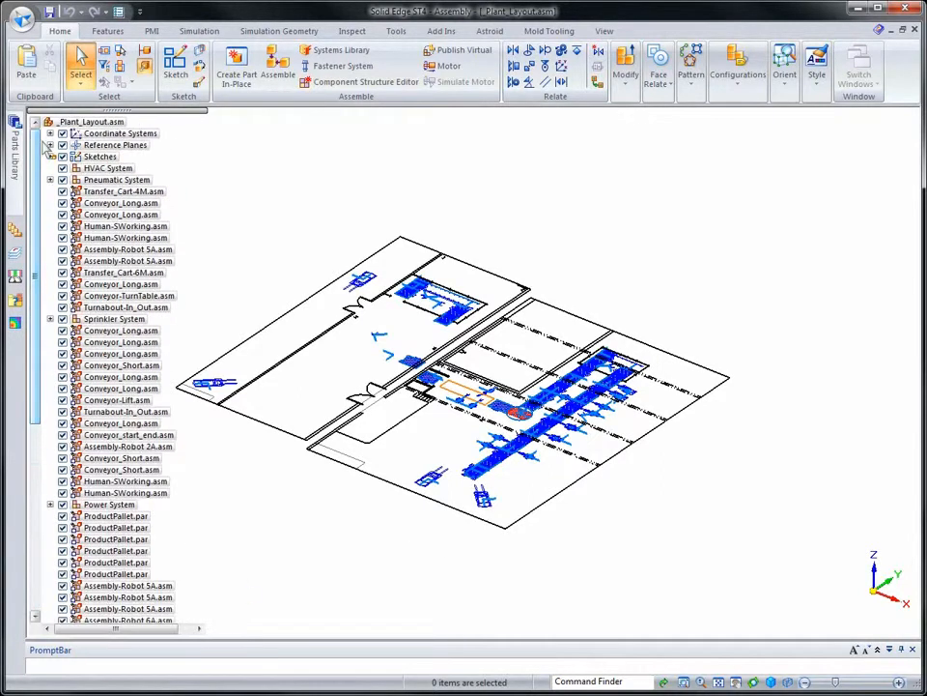
{"action": "left_click", "coordinate": [51, 156]}
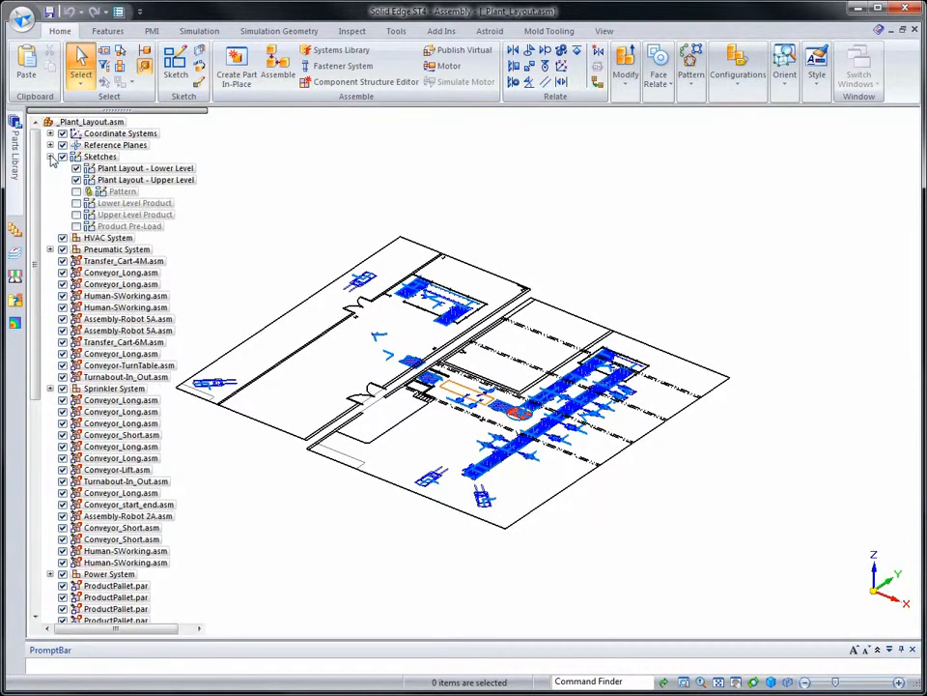
{"action": "left_click", "coordinate": [131, 168]}
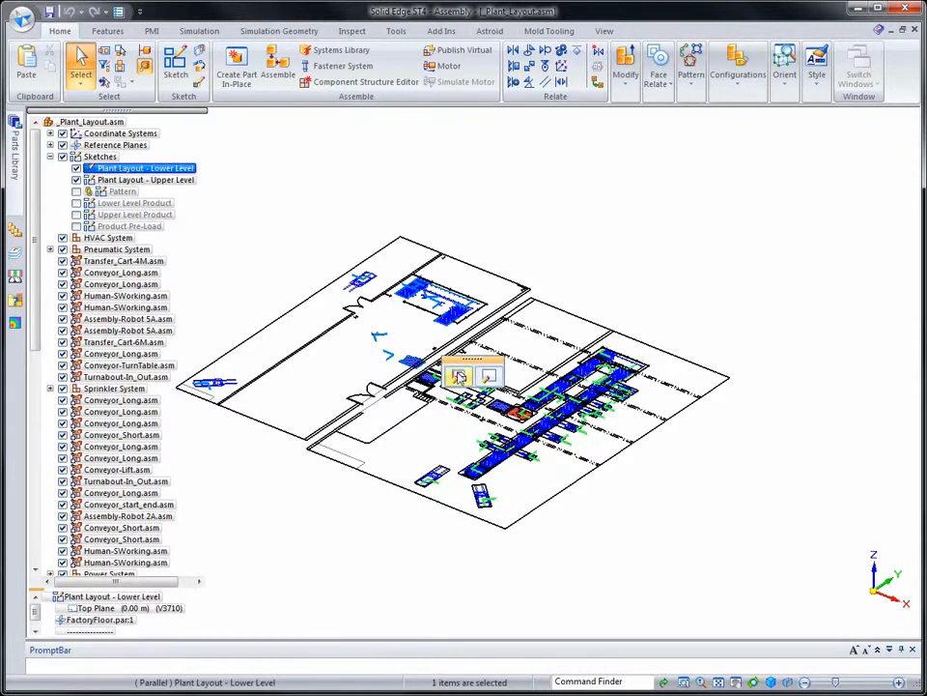
{"action": "left_click", "coordinate": [489, 377]}
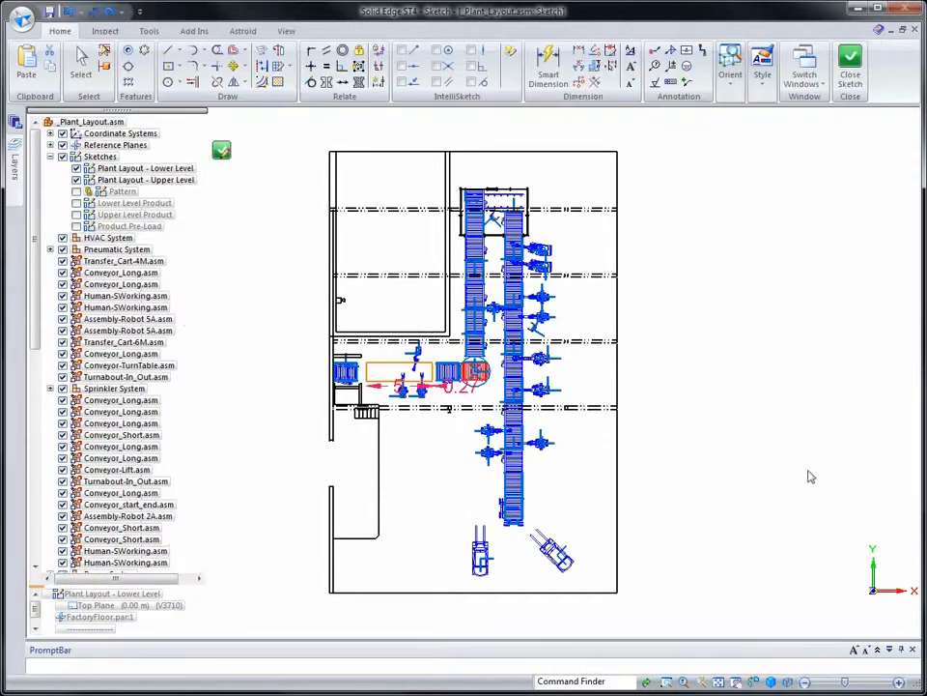
Step: Hide the Rafters layer in the lower-level plant layout sketch
{"action": "scroll", "coordinate": [766, 438], "scroll_direction": "up", "scroll_amount": 4}
{"action": "scroll", "coordinate": [591, 452], "scroll_direction": "up", "scroll_amount": 6}
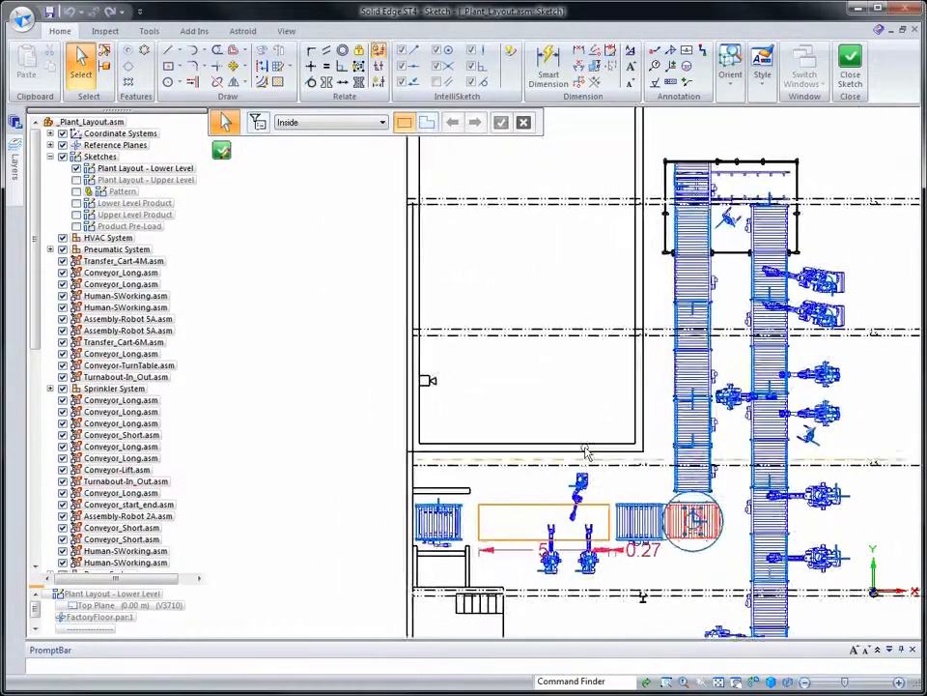
{"action": "scroll", "coordinate": [413, 419], "scroll_direction": "up", "scroll_amount": 3}
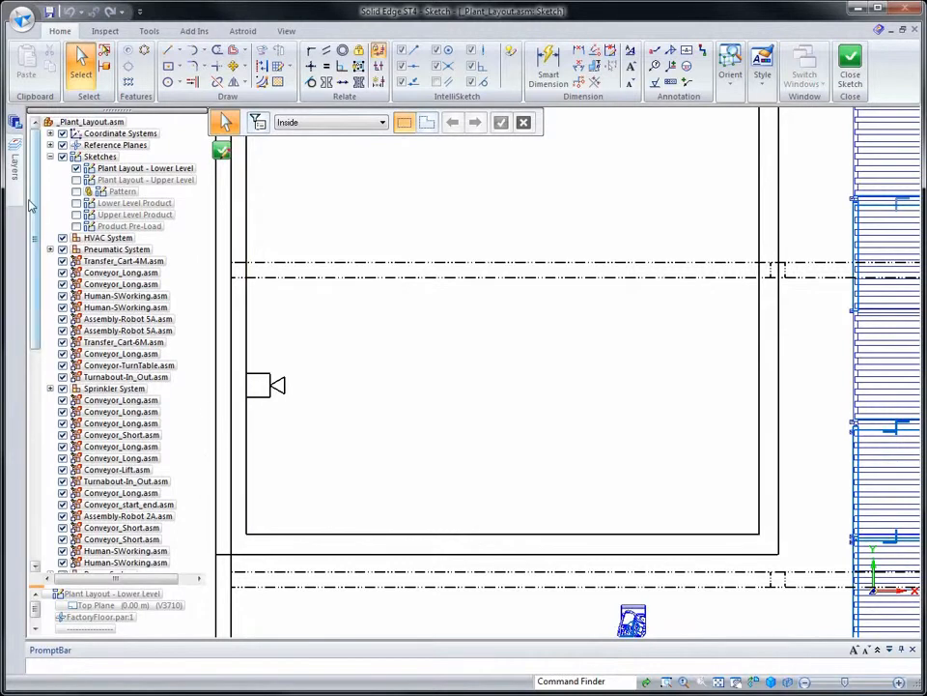
{"action": "left_click", "coordinate": [15, 156]}
{"action": "left_click", "coordinate": [90, 201]}
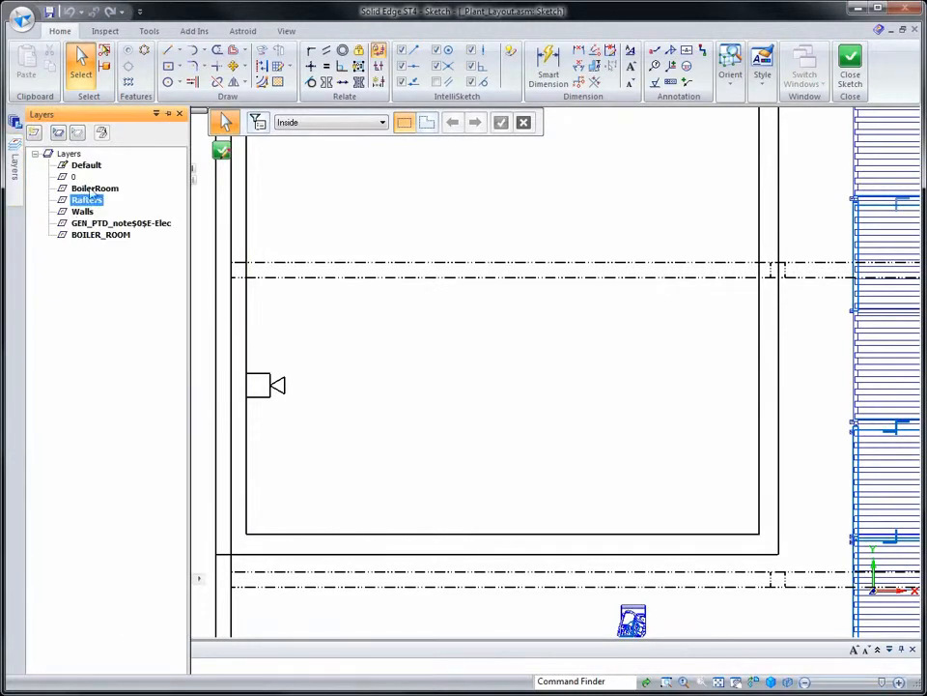
{"action": "left_click", "coordinate": [81, 134]}
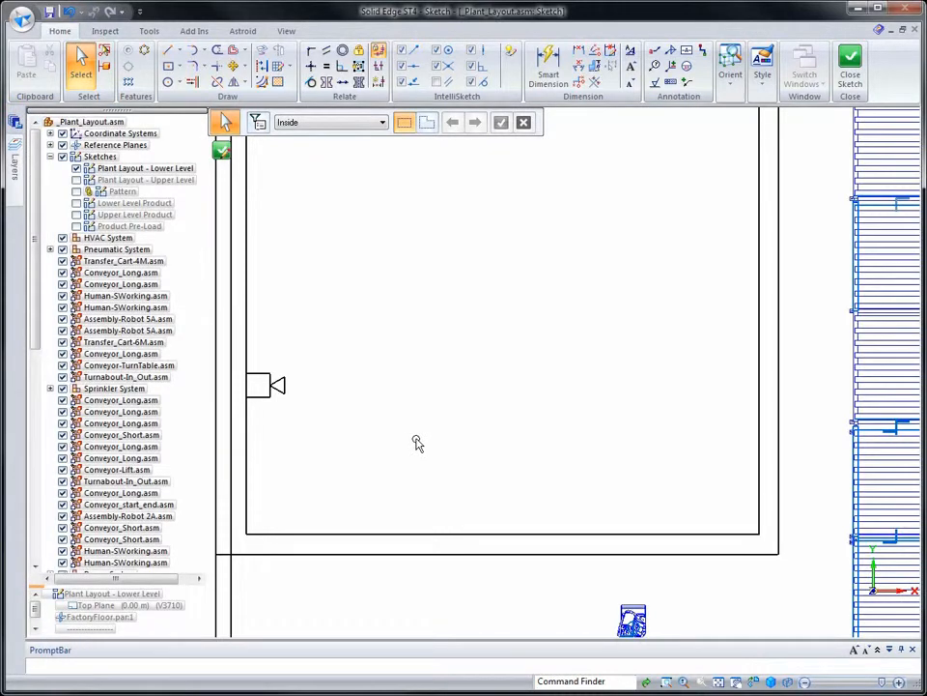
Step: Draw a centre-based rectangle 5 m wide and 3.7 m high at 0° inside the room outline
{"action": "left_click", "coordinate": [168, 65]}
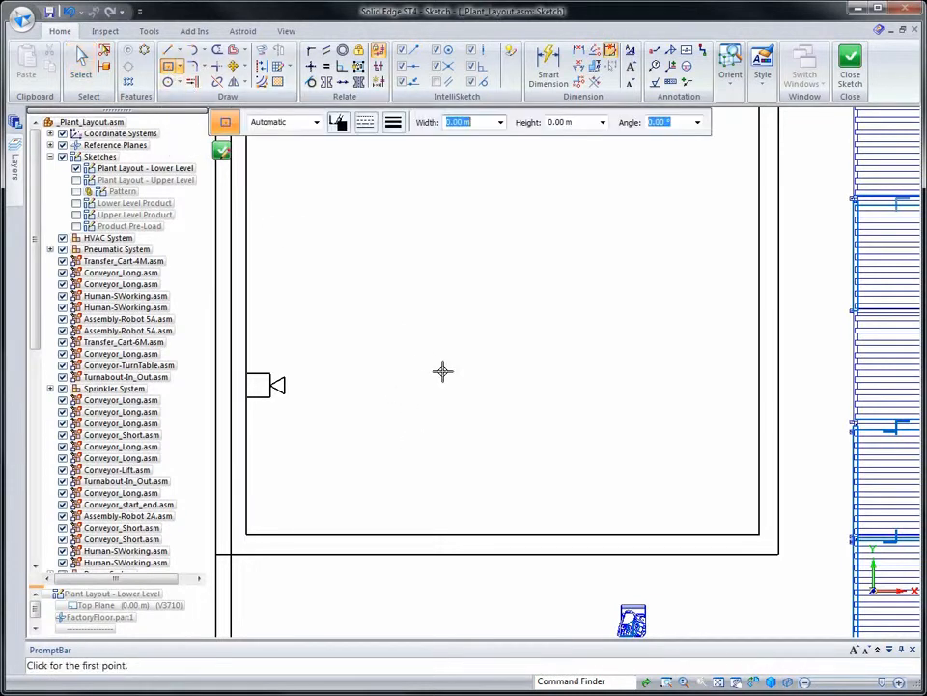
{"action": "left_click", "coordinate": [511, 395]}
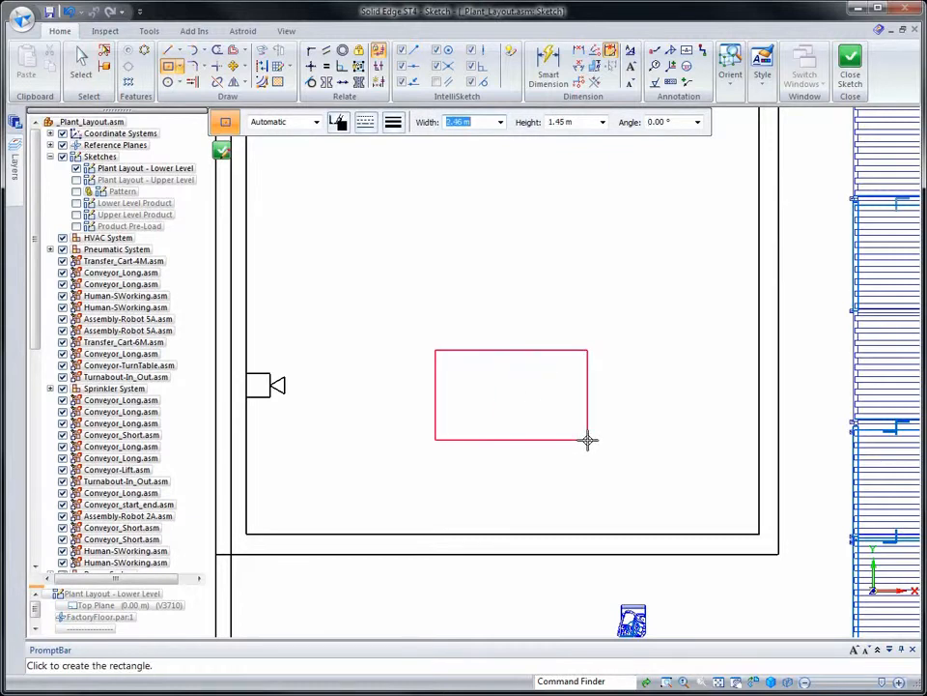
{"action": "type", "text": "5"}
{"action": "key", "text": "Tab"}
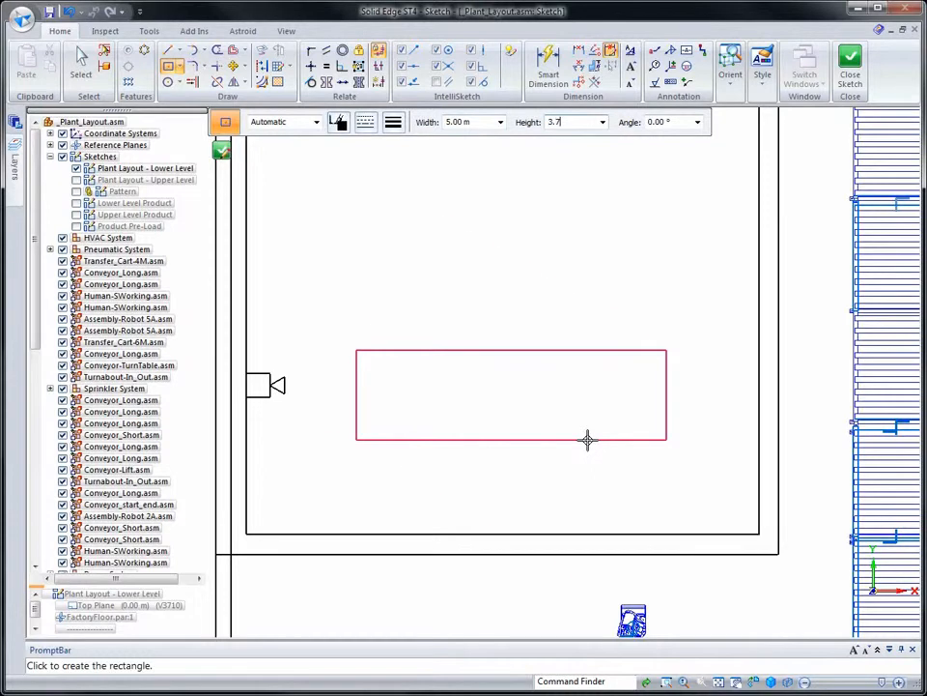
{"action": "key", "text": "Tab"}
{"action": "type", "text": "0"}
{"action": "key", "text": "Return"}
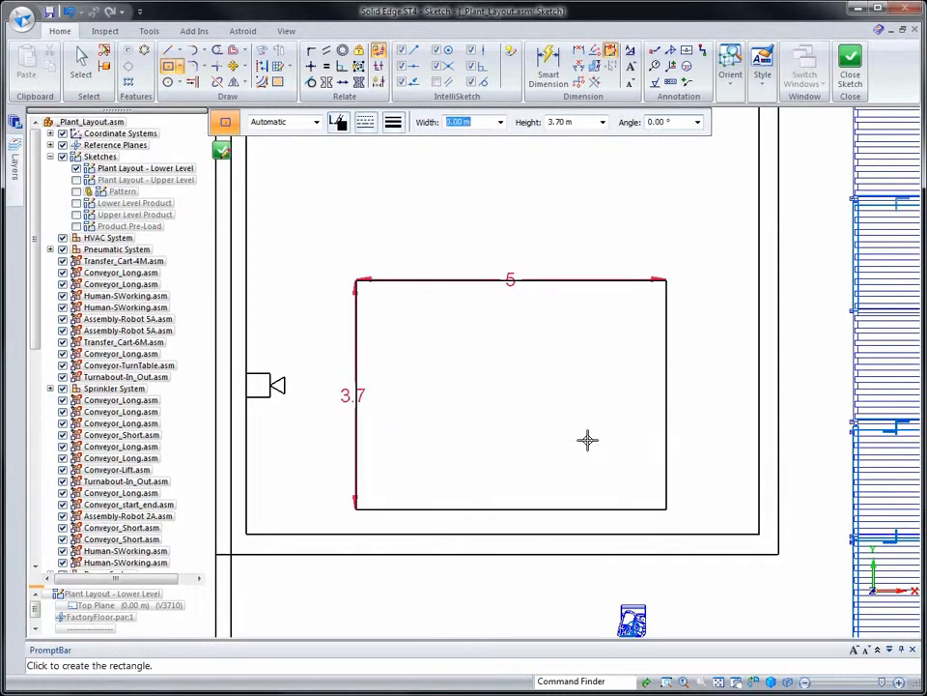
{"action": "key", "text": "Escape"}
Step: Offset the width dimension above the rectangle and dimension its left edge 2 m from the room's left inner wall line
{"action": "left_click", "coordinate": [449, 285]}
{"action": "left_click_drag", "start_coordinate": [446, 259], "coordinate": [445, 243]}
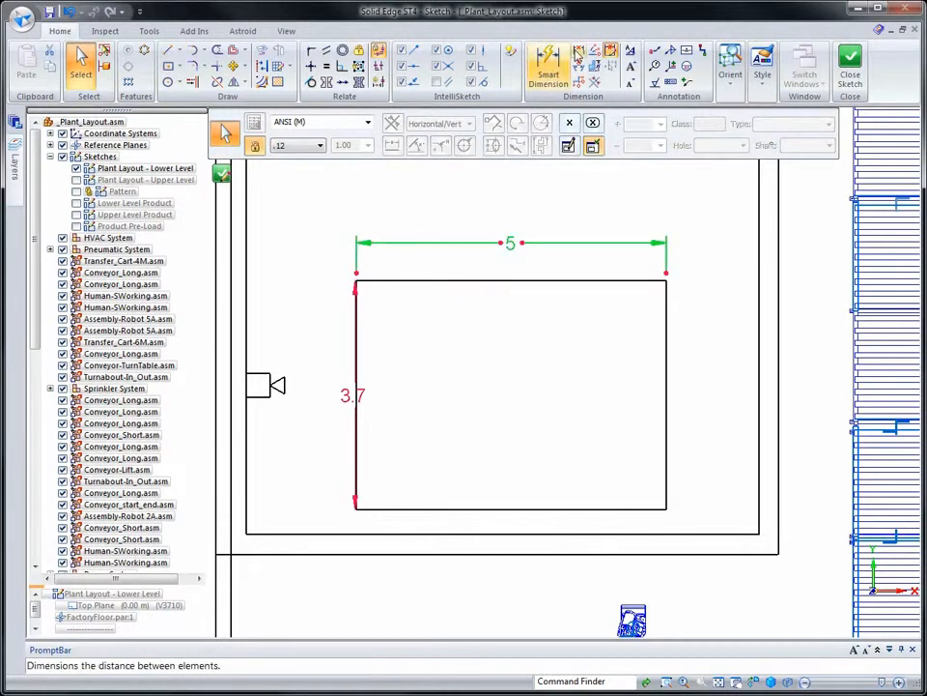
{"action": "left_click", "coordinate": [577, 51]}
{"action": "left_click", "coordinate": [357, 290]}
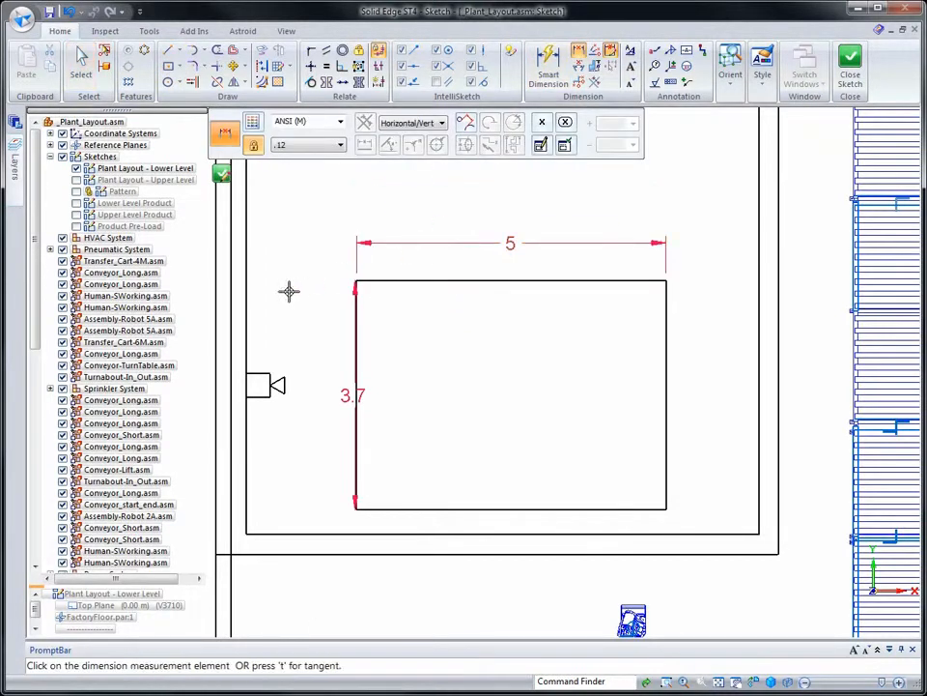
{"action": "left_click", "coordinate": [246, 307]}
{"action": "left_click", "coordinate": [283, 277]}
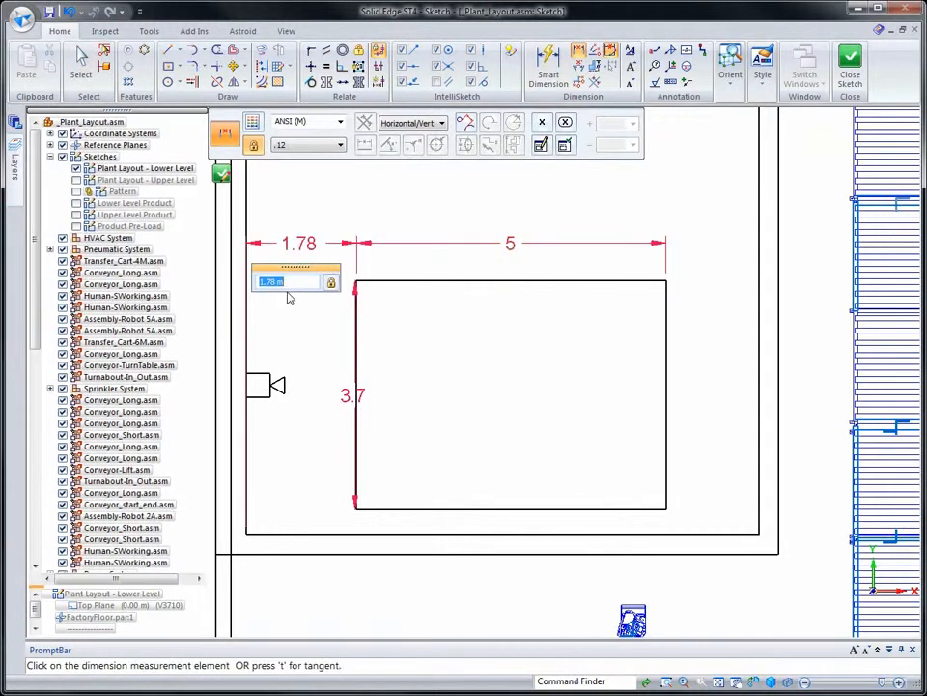
{"action": "type", "text": "2"}
{"action": "key", "text": "Return"}
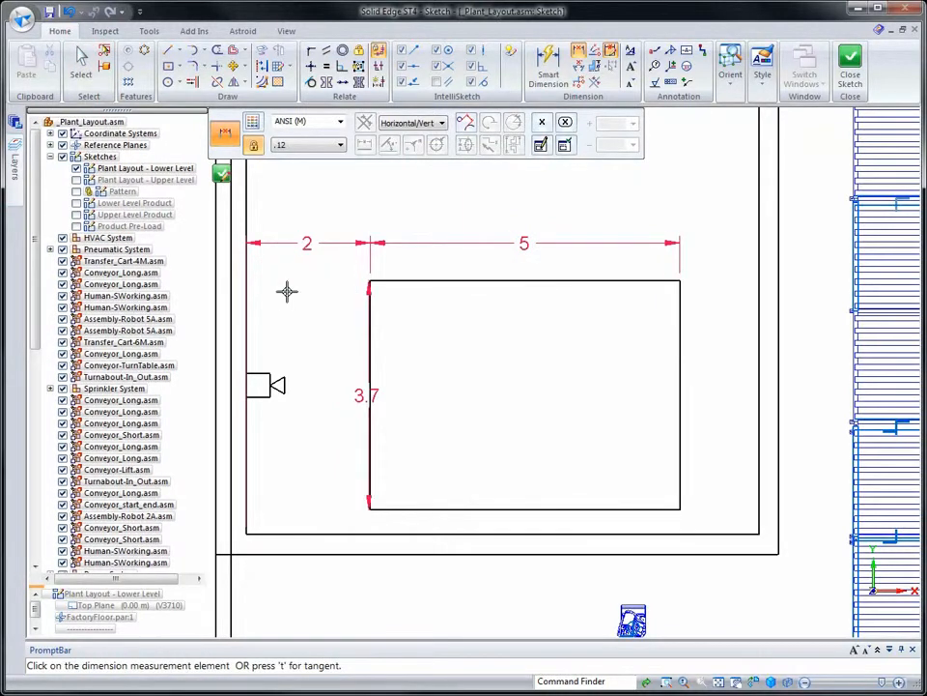
Step: Offset the height dimension to the left of the rectangle and dimension its lower edge 1 m from the bottom inner wall line
{"action": "key", "text": "Escape"}
{"action": "left_click", "coordinate": [369, 315]}
{"action": "left_click_drag", "start_coordinate": [315, 319], "coordinate": [314, 315]}
{"action": "left_click", "coordinate": [578, 53]}
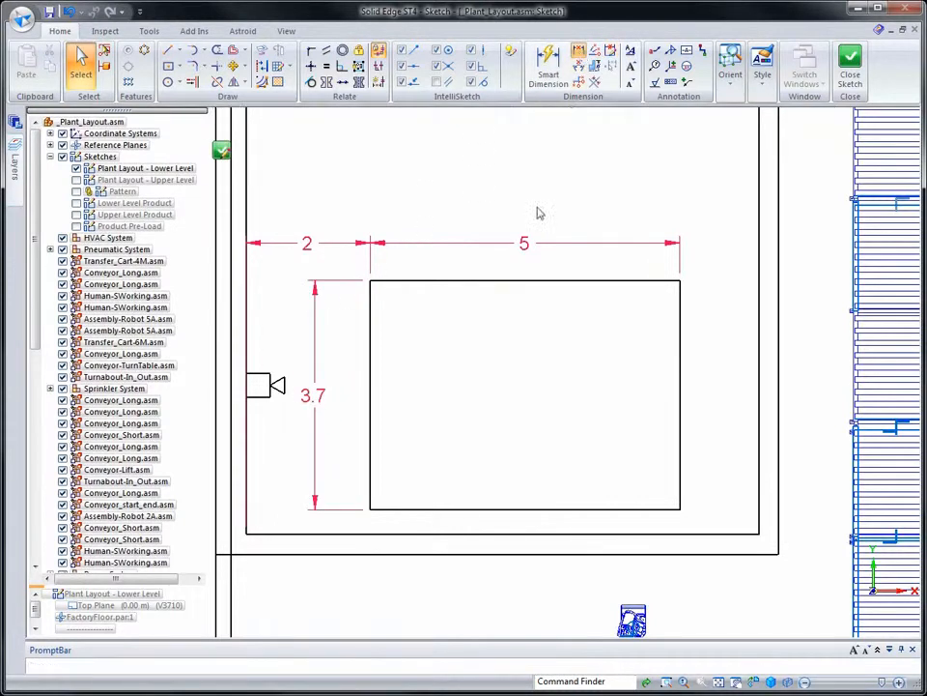
{"action": "left_click", "coordinate": [313, 468]}
{"action": "left_click", "coordinate": [343, 531]}
{"action": "left_click", "coordinate": [345, 534]}
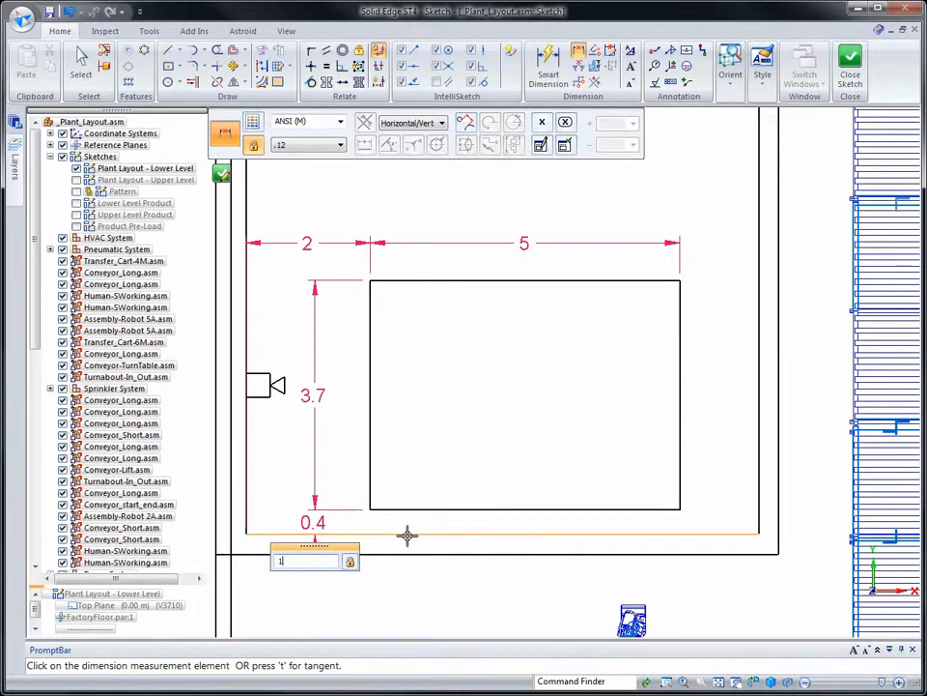
{"action": "key", "text": "Return"}
{"action": "key", "text": "Escape"}
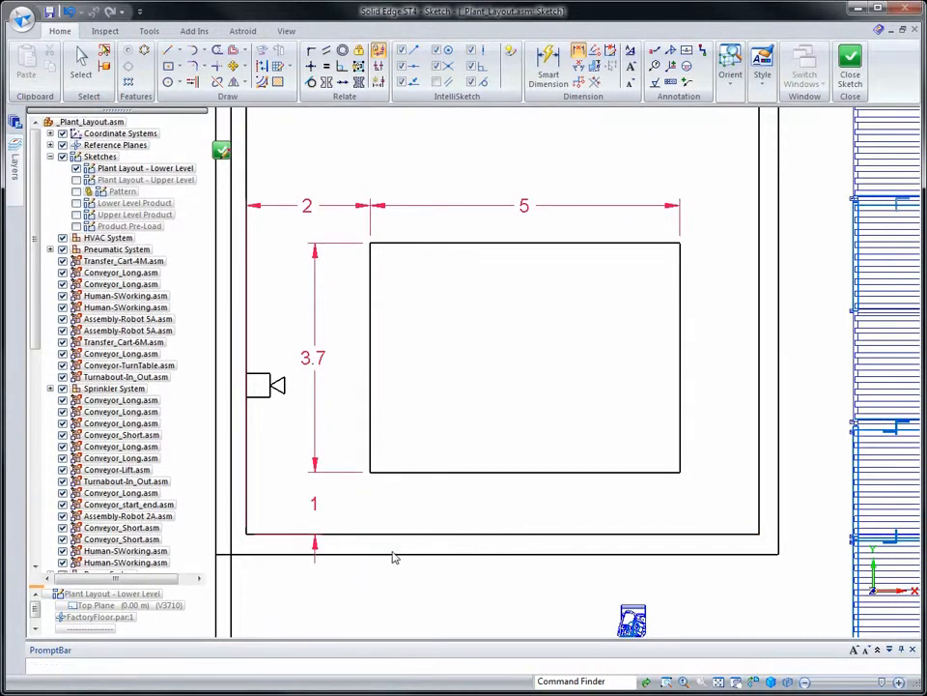
Step: Define the Boiler Frame virtual component from the dimensioned rectangle, with the origin at its lower-left corner and the X axis along its lower edge
{"action": "scroll", "coordinate": [39, 340], "scroll_direction": "down", "scroll_amount": 12}
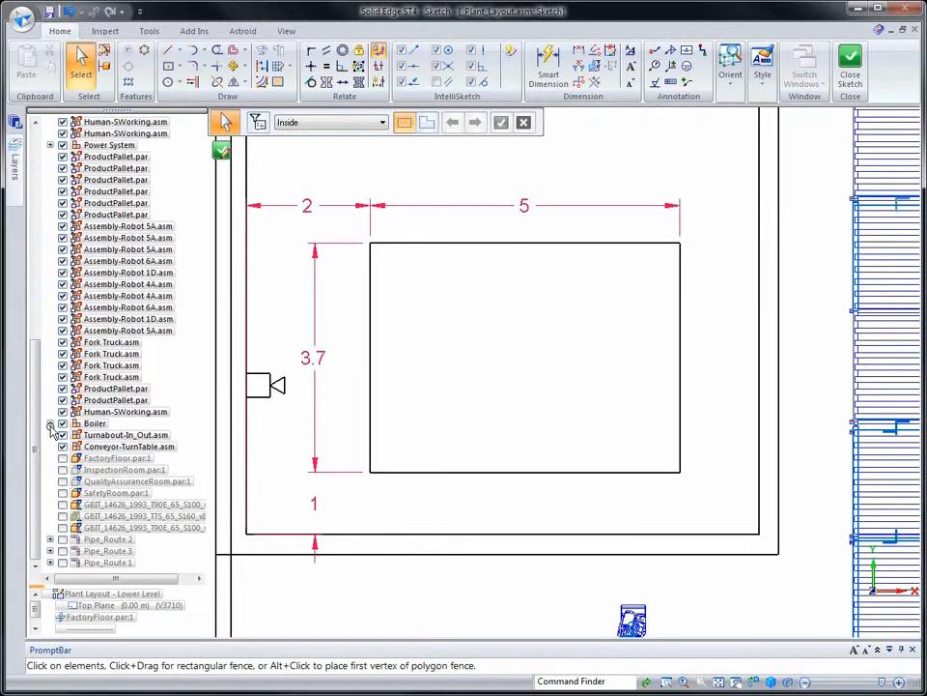
{"action": "left_click", "coordinate": [50, 424]}
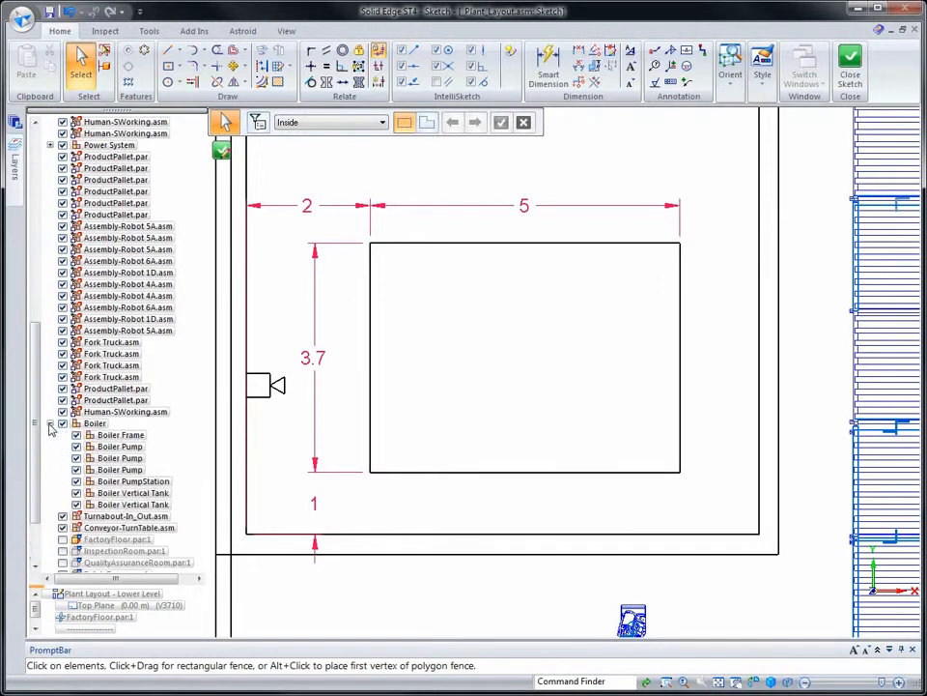
{"action": "left_click", "coordinate": [114, 436]}
{"action": "right_click", "coordinate": [114, 437]}
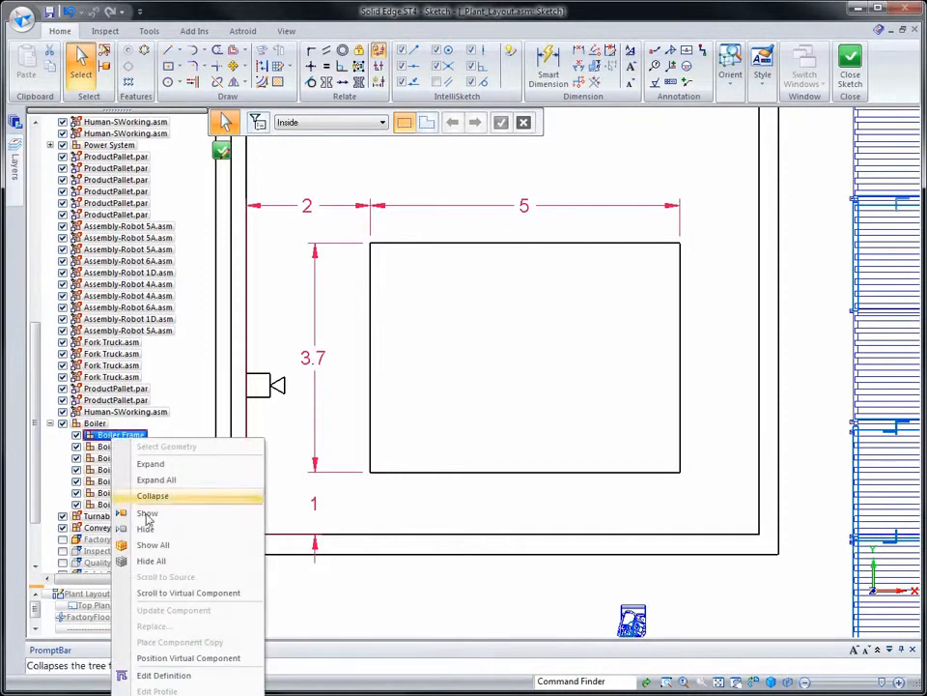
{"action": "left_click", "coordinate": [160, 676]}
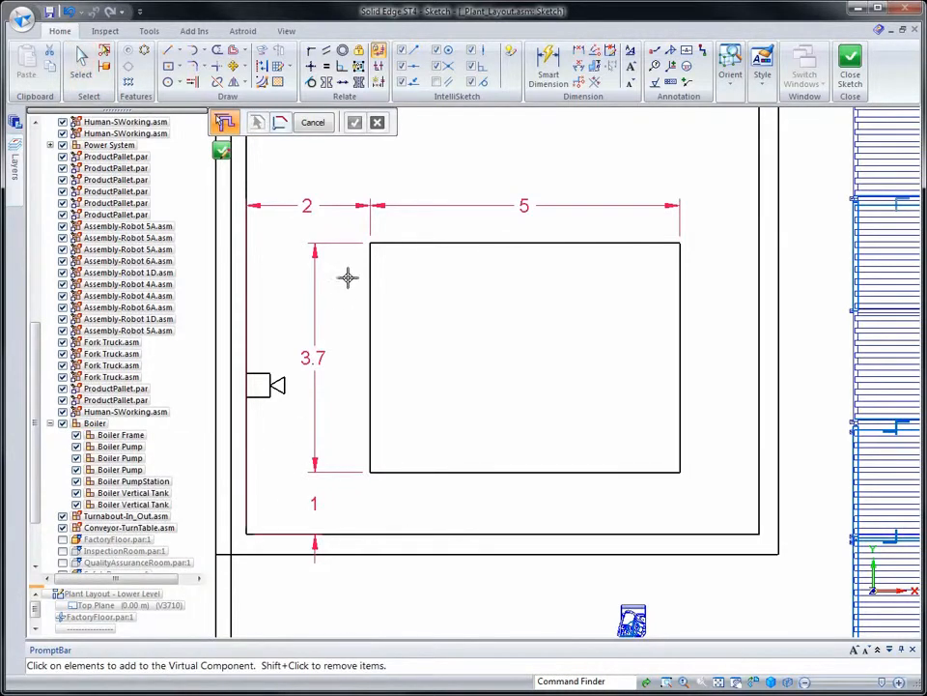
{"action": "left_click_drag", "start_coordinate": [351, 232], "coordinate": [699, 495]}
{"action": "right_click", "coordinate": [699, 493]}
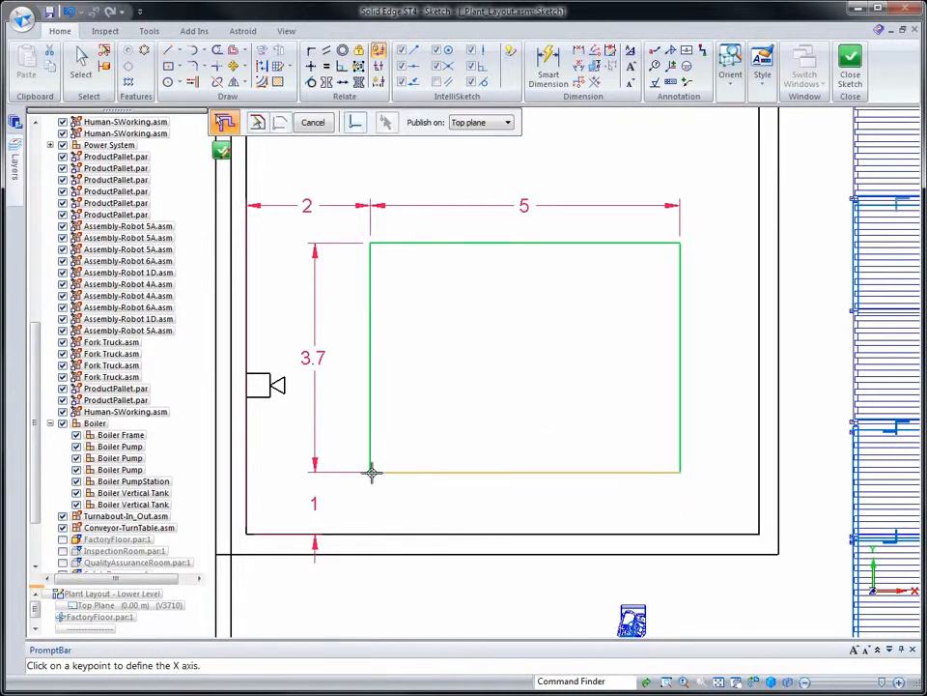
{"action": "left_click", "coordinate": [680, 472]}
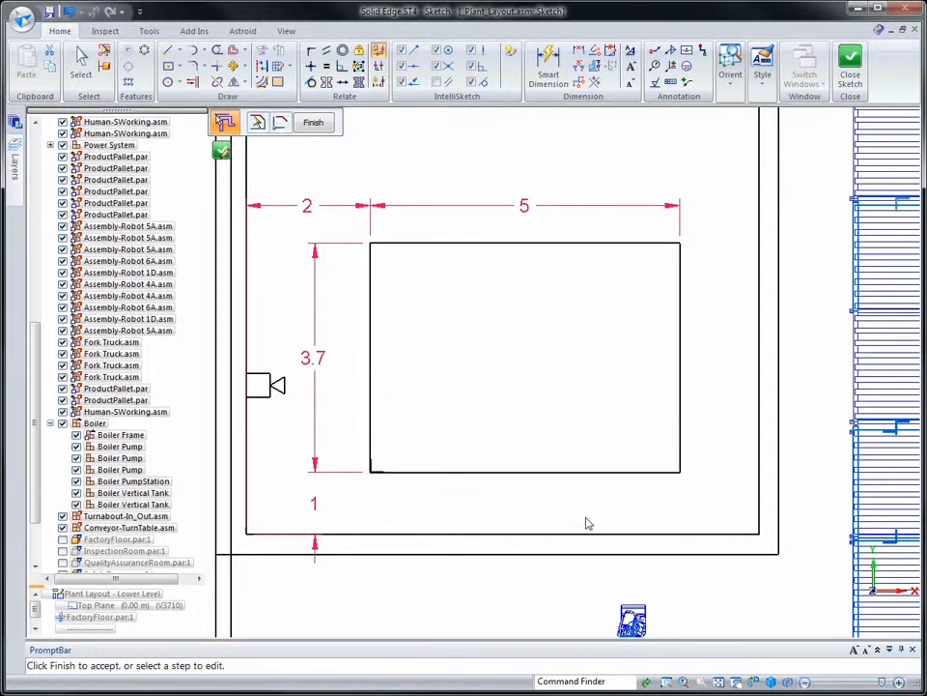
Step: Draw a small two-point rectangle inside the boiler frame outline, left of centre near its lower edge
{"action": "scroll", "coordinate": [586, 522], "scroll_direction": "up", "scroll_amount": 5}
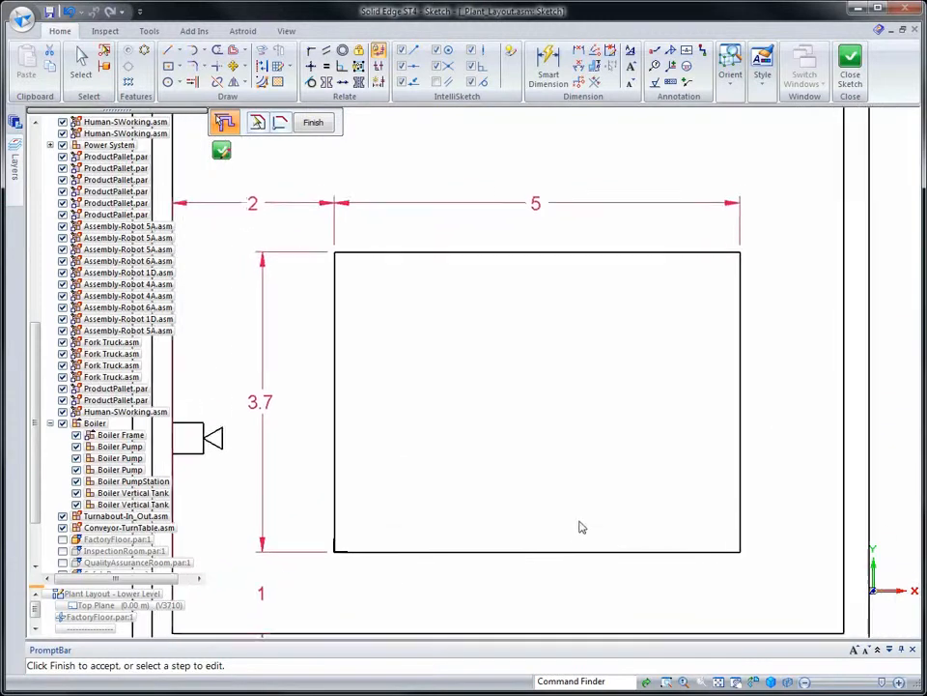
{"action": "scroll", "coordinate": [358, 397], "scroll_direction": "up", "scroll_amount": 1}
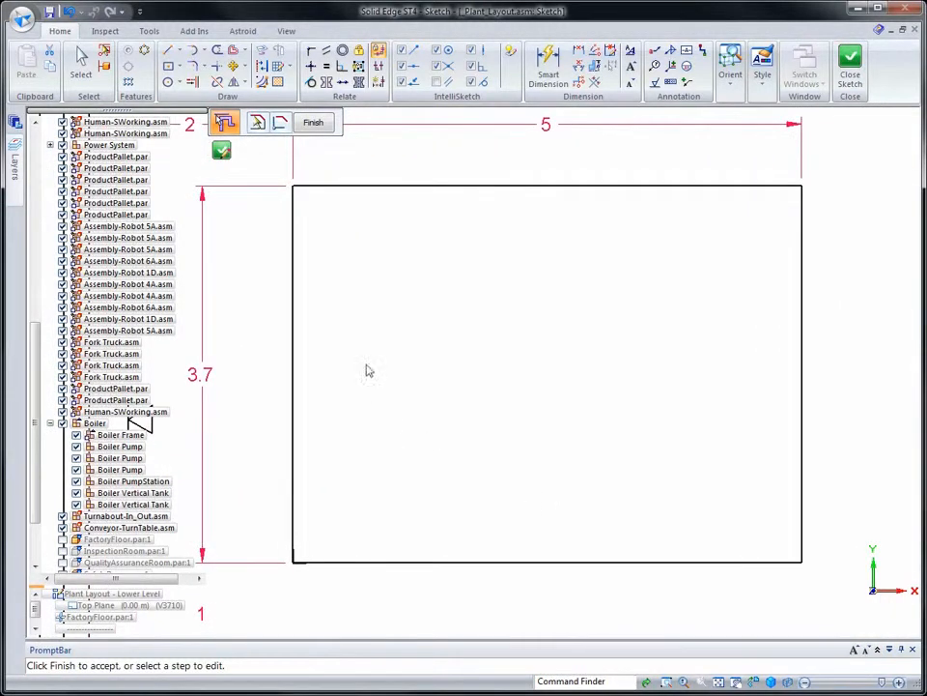
{"action": "left_click", "coordinate": [178, 65]}
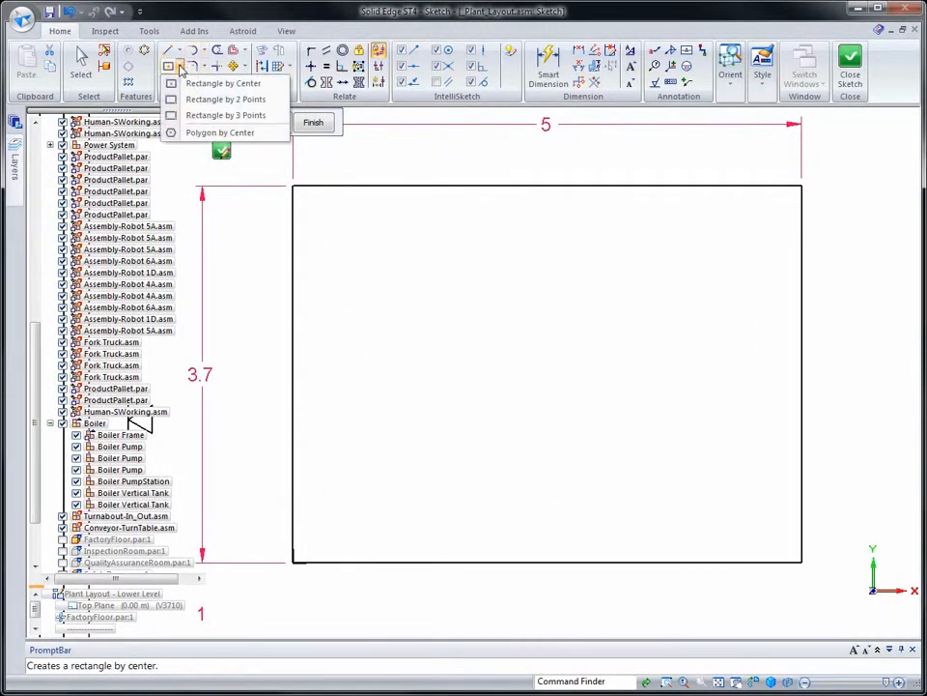
{"action": "left_click", "coordinate": [219, 101]}
{"action": "left_click_drag", "start_coordinate": [406, 433], "coordinate": [493, 542]}
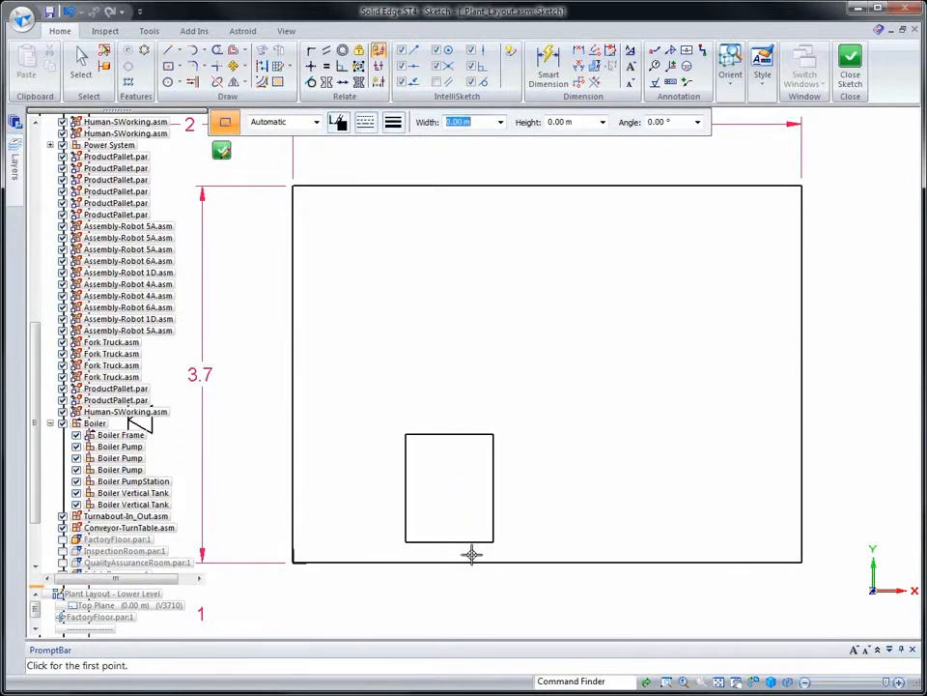
{"action": "key", "text": "Escape"}
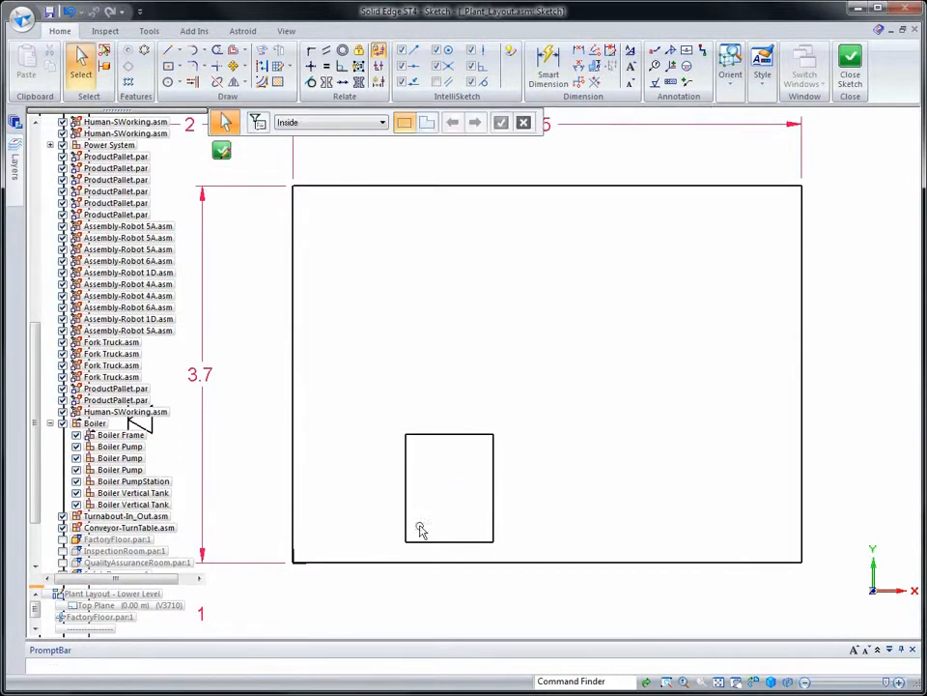
Step: Define the first Boiler Pump from the small rectangle, with the origin at its lower-left corner and the X axis along its lower edge
{"action": "left_click", "coordinate": [116, 447]}
{"action": "right_click", "coordinate": [116, 446]}
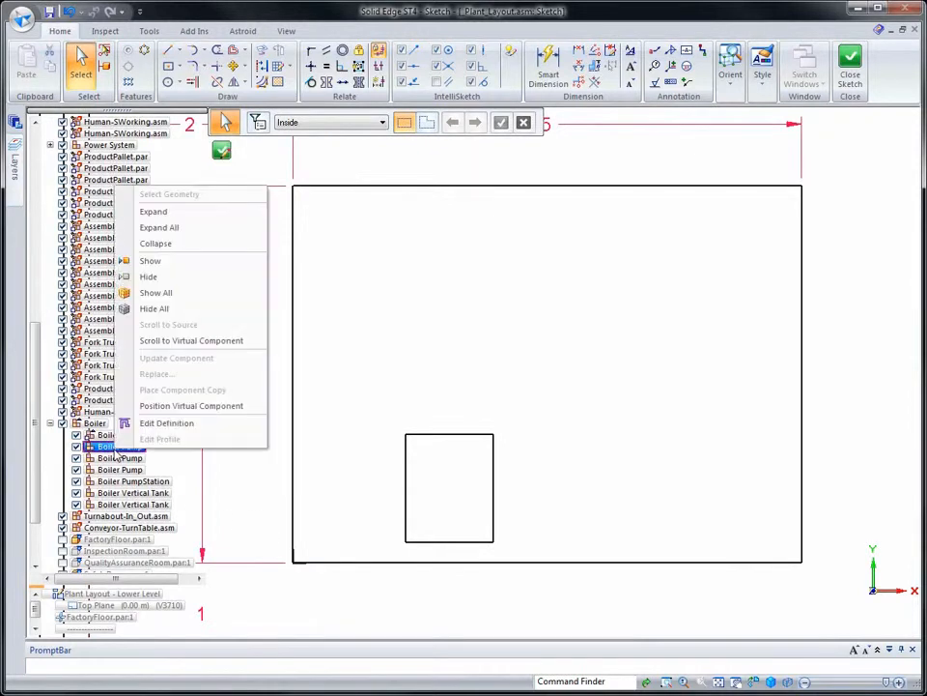
{"action": "left_click", "coordinate": [154, 423]}
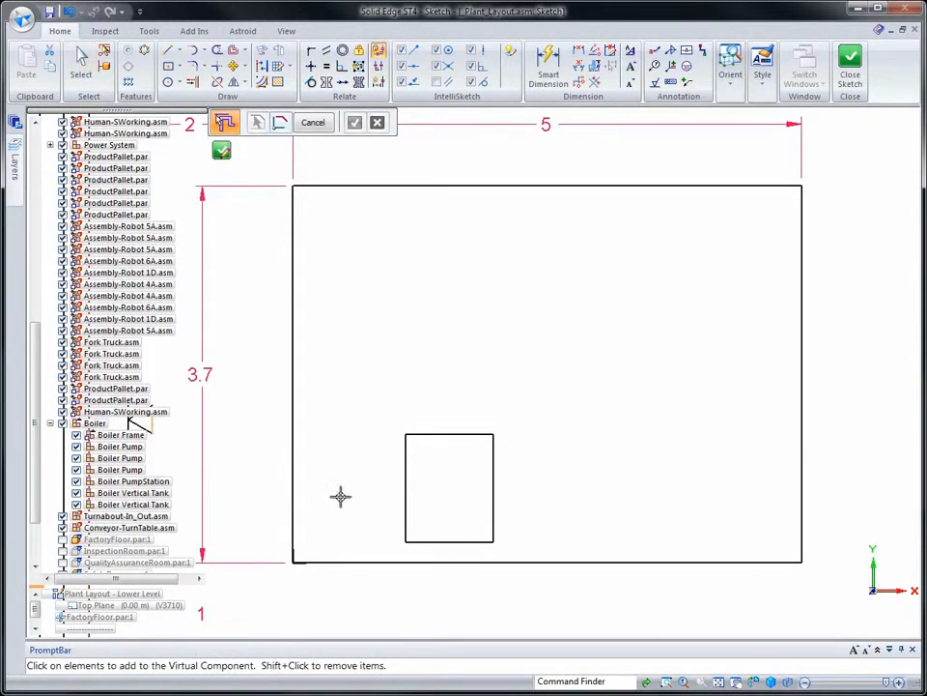
{"action": "left_click_drag", "start_coordinate": [391, 409], "coordinate": [558, 572]}
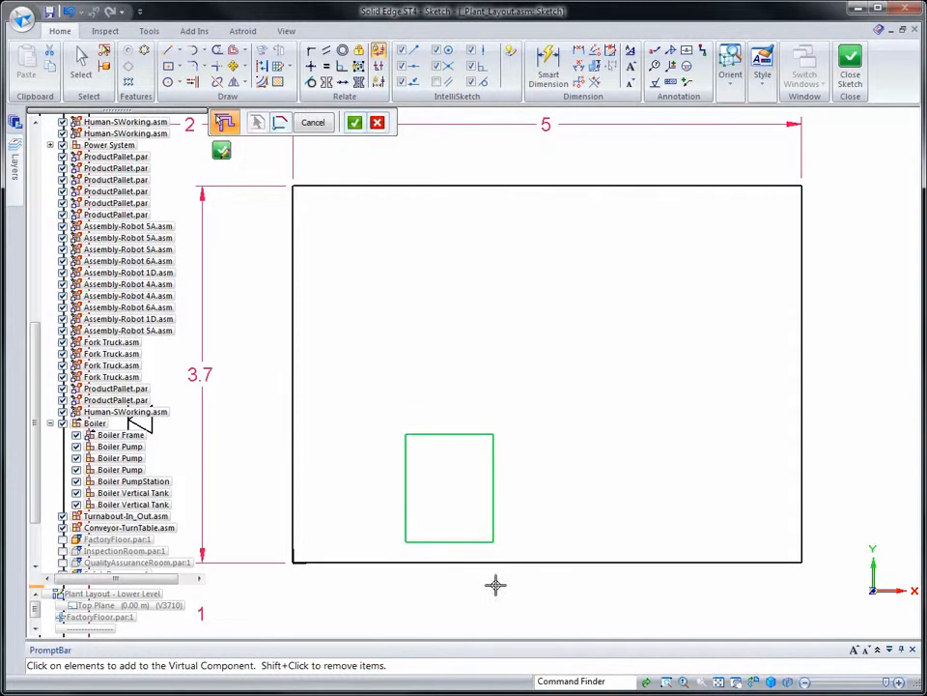
{"action": "left_click", "coordinate": [354, 123]}
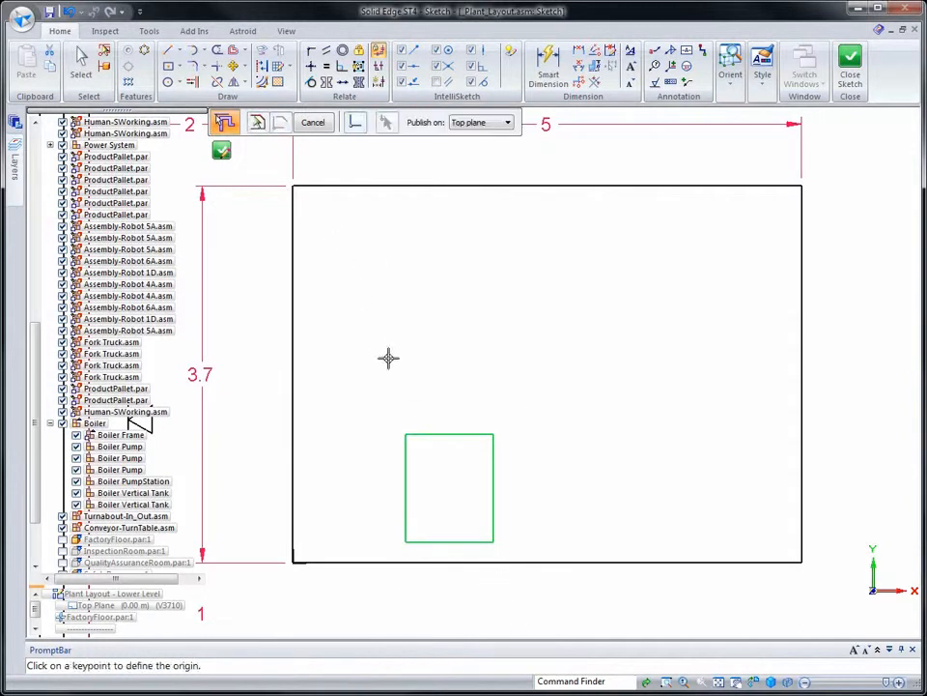
{"action": "left_click", "coordinate": [406, 541]}
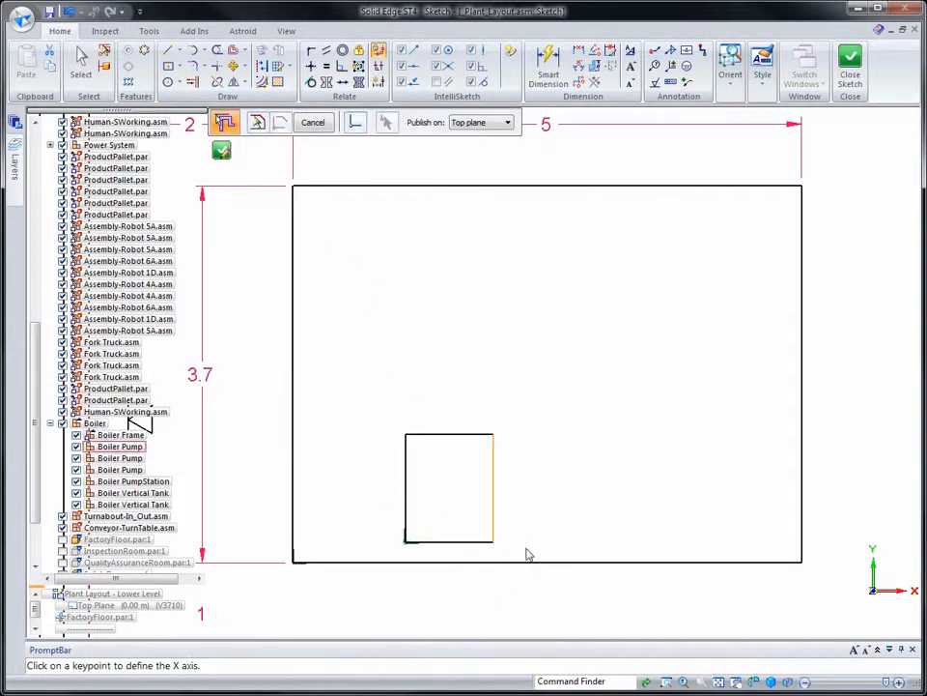
{"action": "left_click", "coordinate": [495, 543]}
{"action": "right_click", "coordinate": [595, 534]}
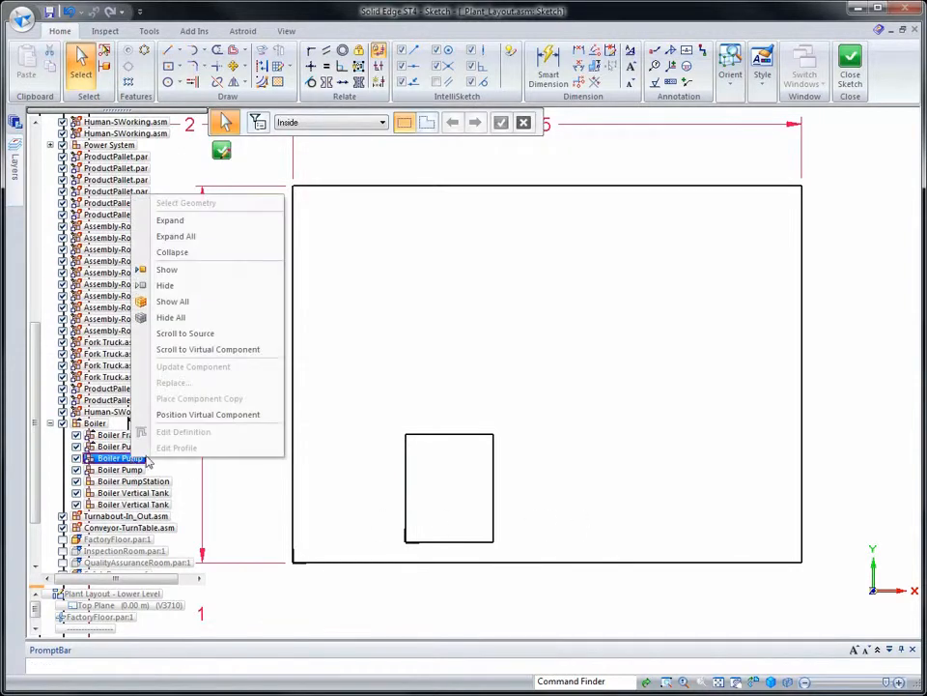
Step: Position the second Boiler Pump to the right of the first, and the third rotated 90° counterclockwise in the frame's upper-right area
{"action": "left_click", "coordinate": [197, 414]}
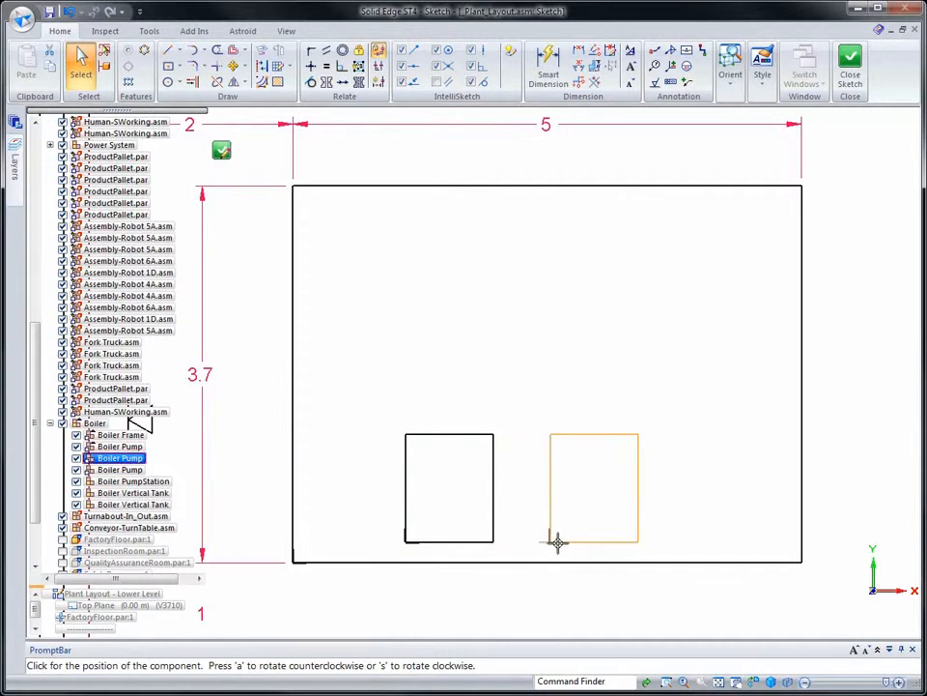
{"action": "left_click", "coordinate": [560, 543]}
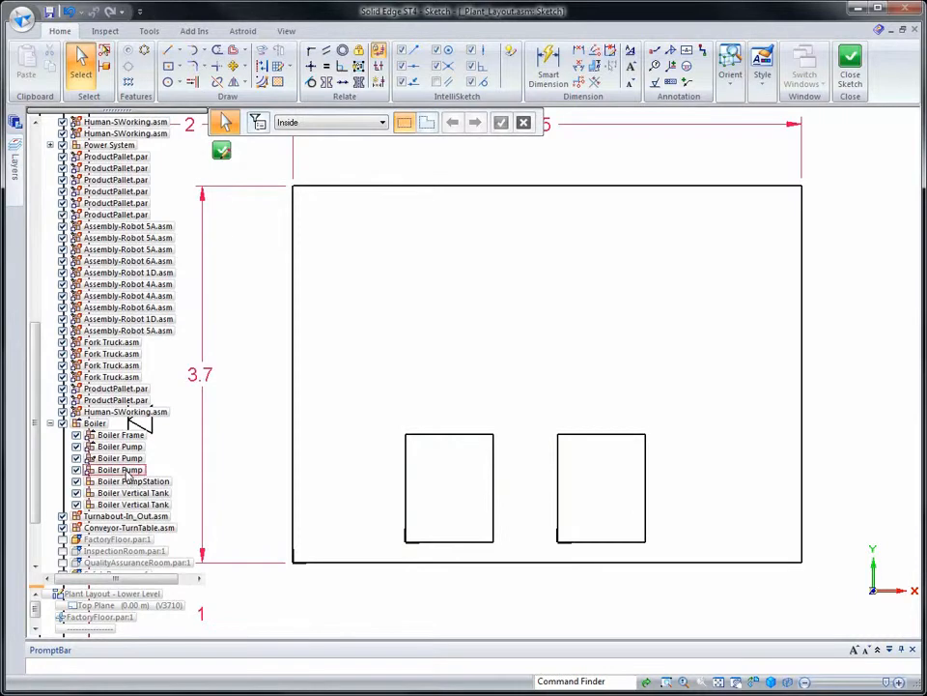
{"action": "right_click", "coordinate": [126, 471]}
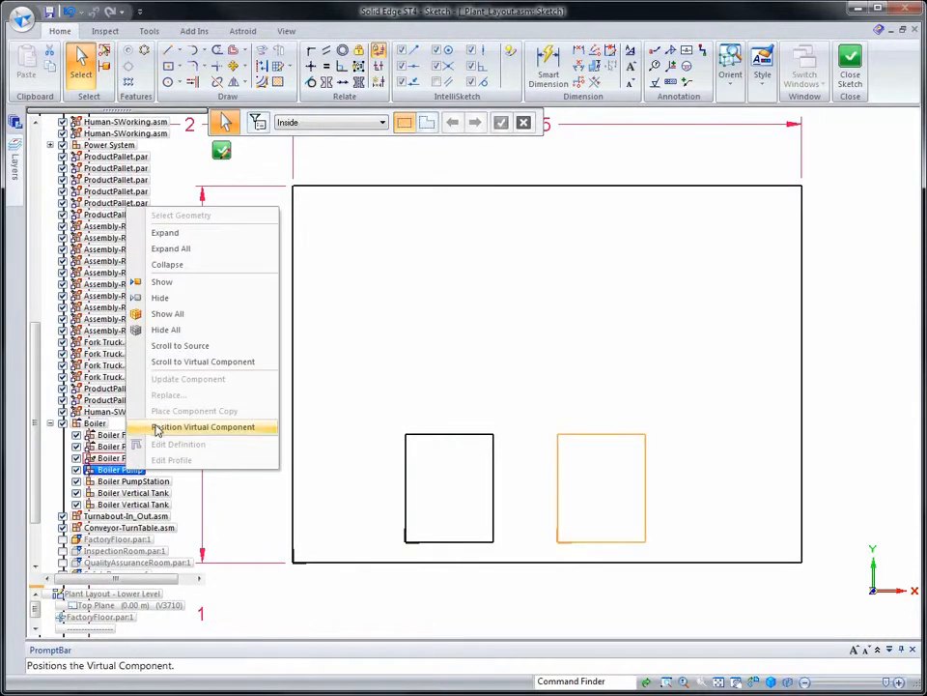
{"action": "left_click", "coordinate": [243, 426]}
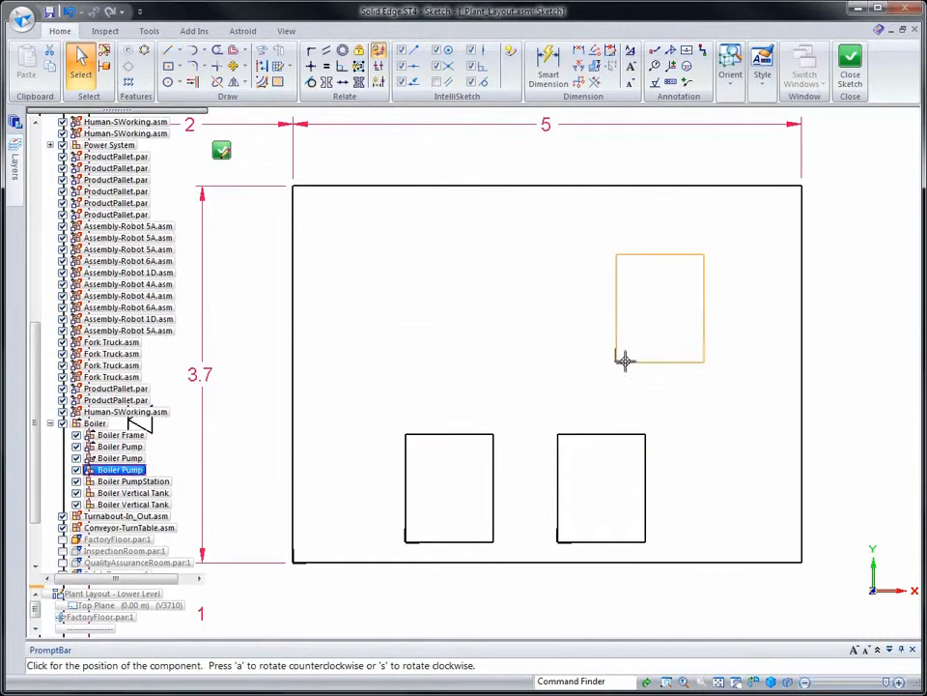
{"action": "key", "text": "a"}
{"action": "key", "text": "s"}
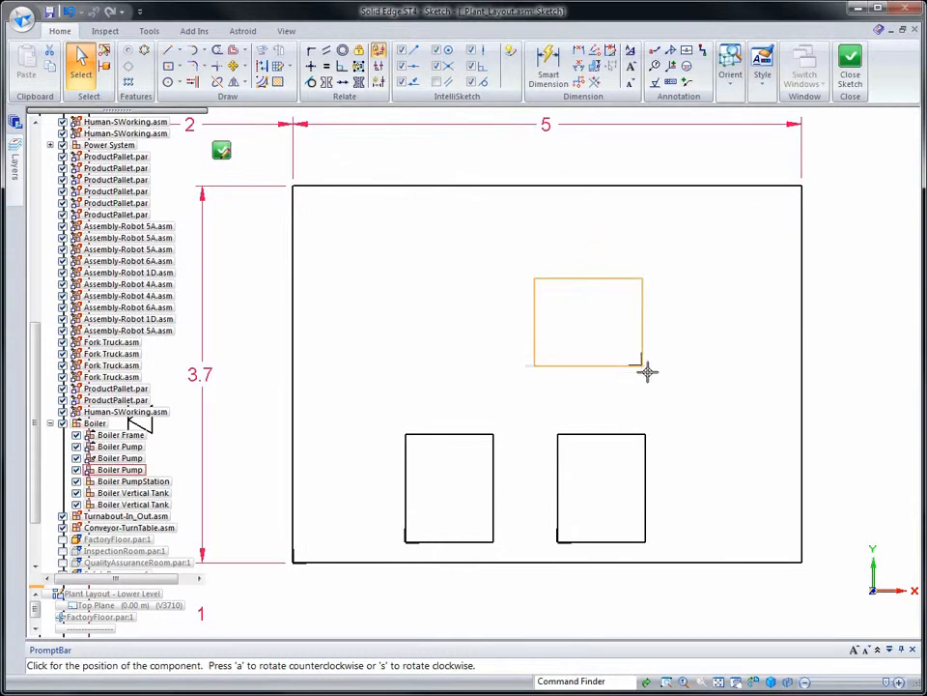
{"action": "left_click", "coordinate": [734, 381]}
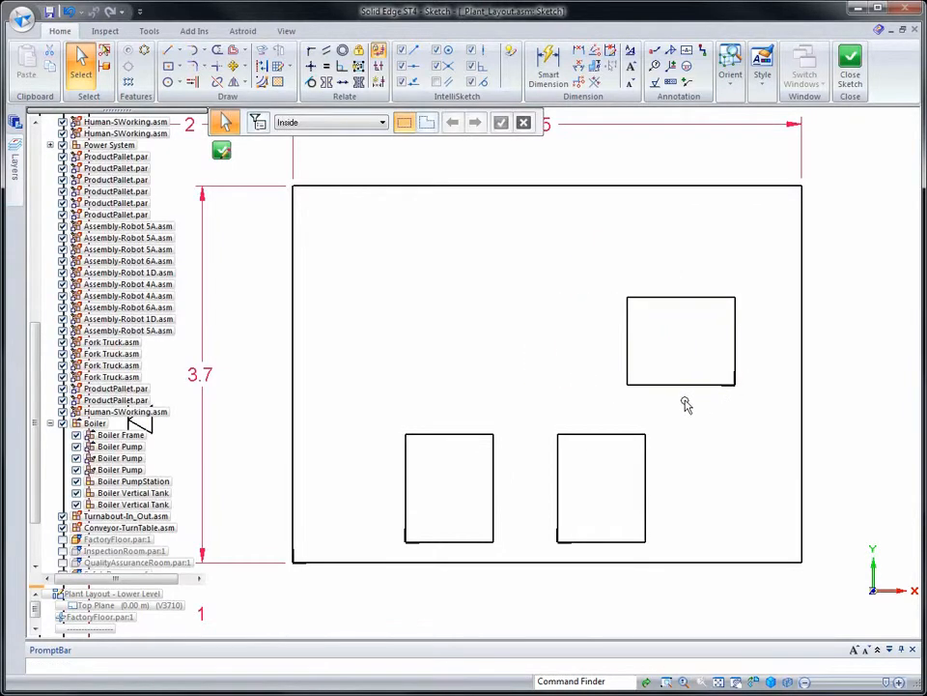
Step: Draw a wide two-point rectangle inside the boiler frame near its upper edge, above the rotated third pump
{"action": "left_click", "coordinate": [180, 69]}
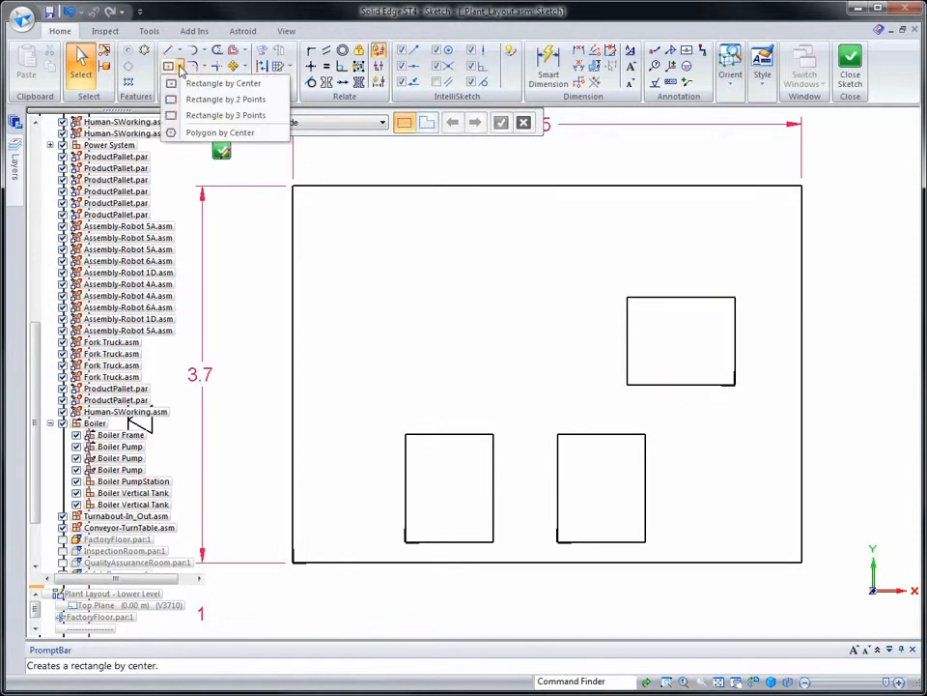
{"action": "left_click", "coordinate": [217, 98]}
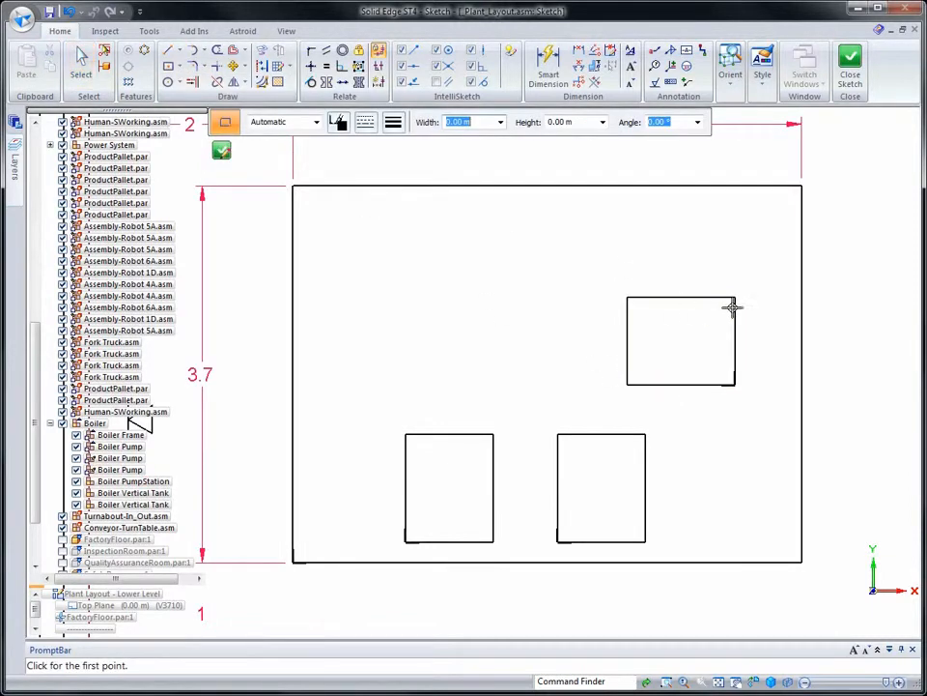
{"action": "left_click", "coordinate": [727, 271]}
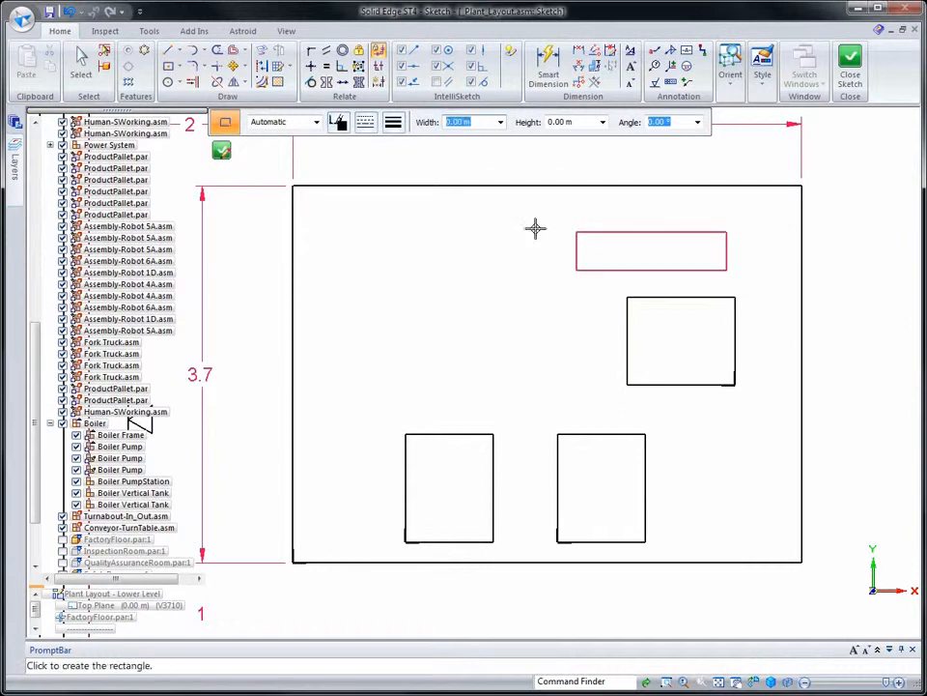
{"action": "left_click", "coordinate": [488, 200]}
{"action": "key", "text": "Escape"}
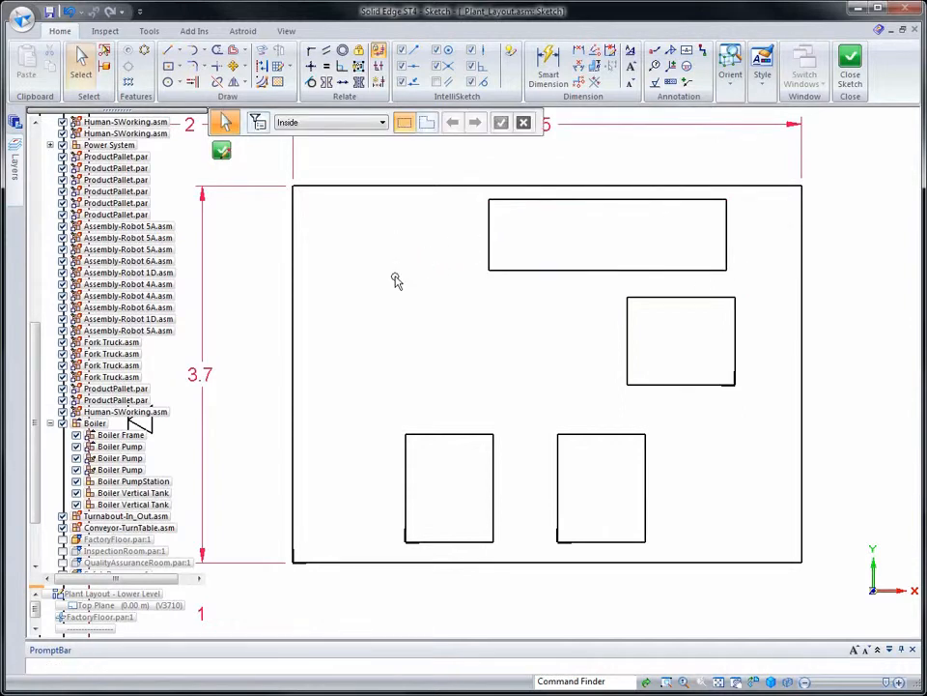
Step: Define the Boiler PumpStation from the wide rectangle, with the origin at its lower-right corner and the X axis along its right edge
{"action": "right_click", "coordinate": [149, 483]}
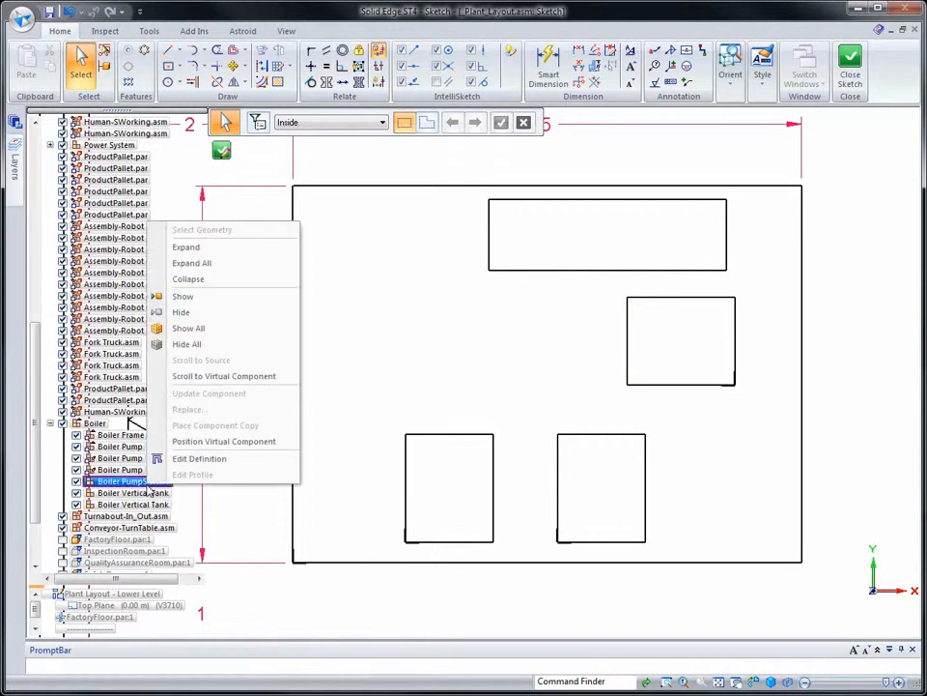
{"action": "left_click", "coordinate": [188, 460]}
{"action": "left_click_drag", "start_coordinate": [472, 166], "coordinate": [748, 278]}
{"action": "right_click", "coordinate": [737, 271]}
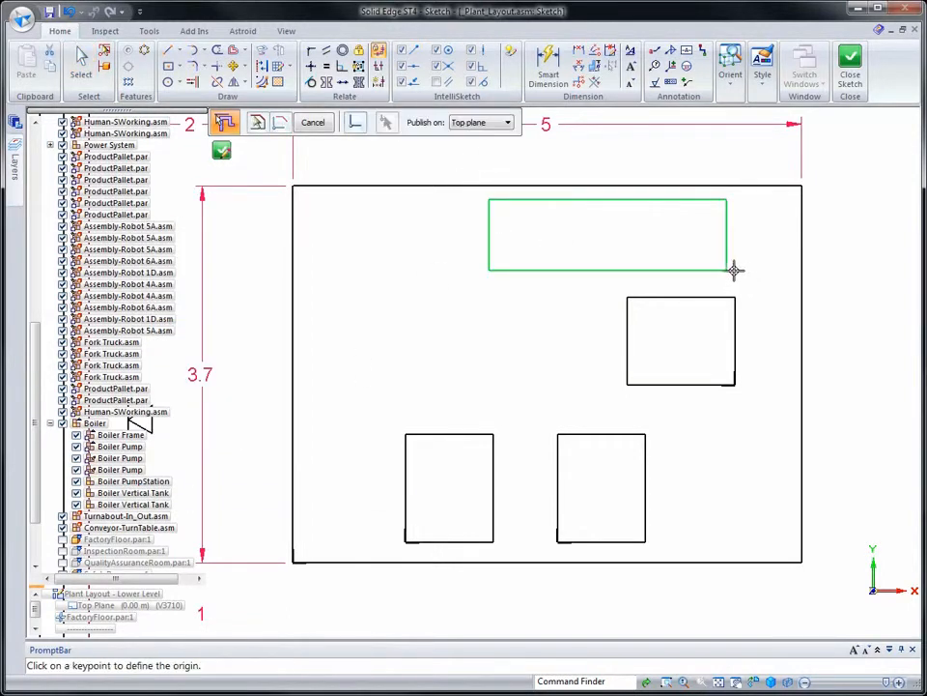
{"action": "left_click", "coordinate": [727, 199]}
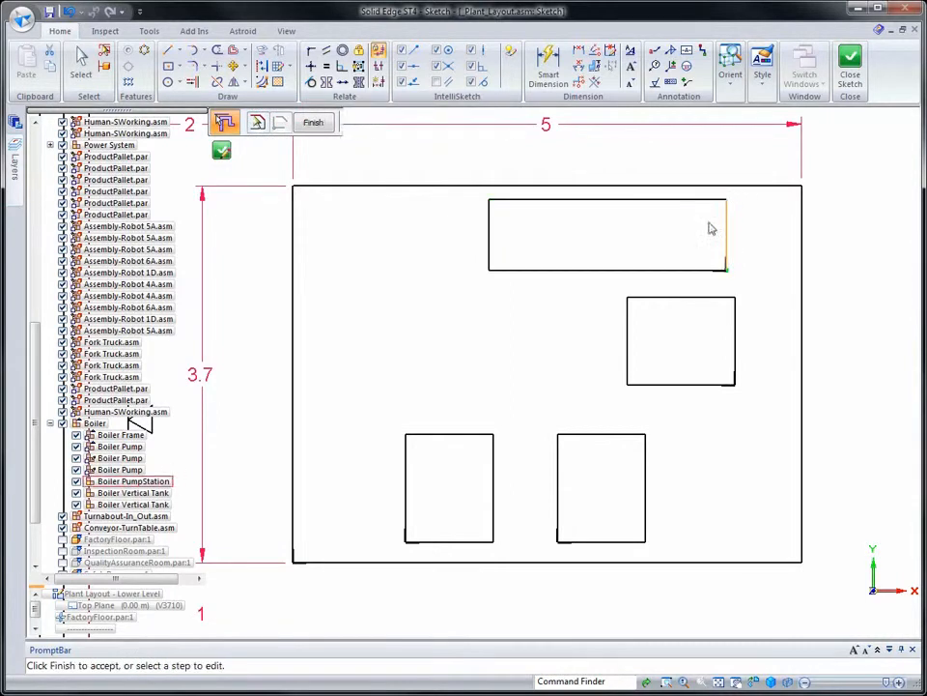
{"action": "right_click", "coordinate": [450, 391]}
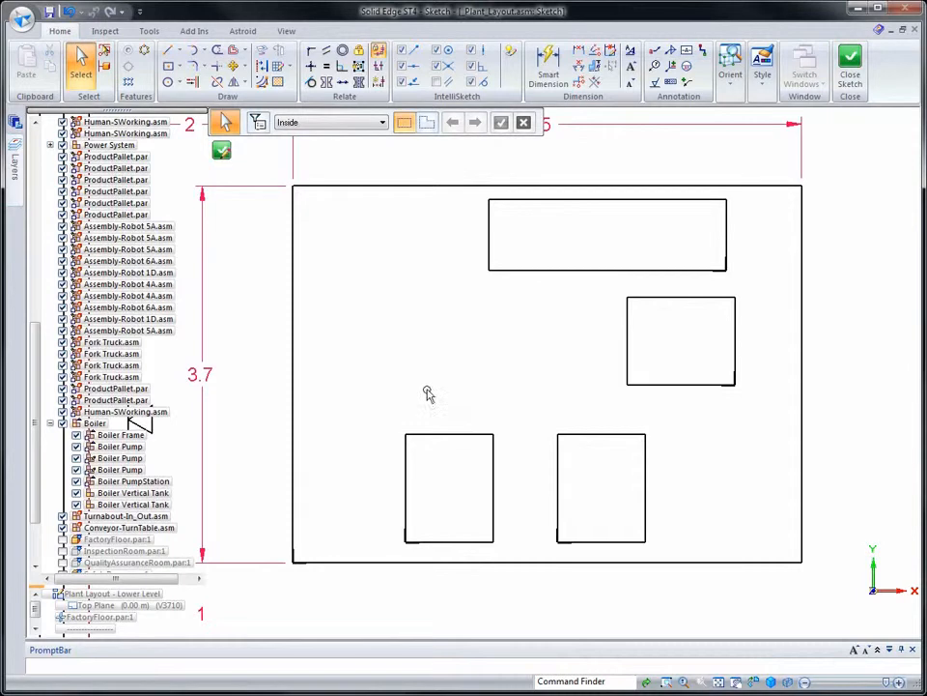
Step: Draw a circle about 1.02 m in diameter in the upper-left area of the boiler frame
{"action": "left_click", "coordinate": [167, 81]}
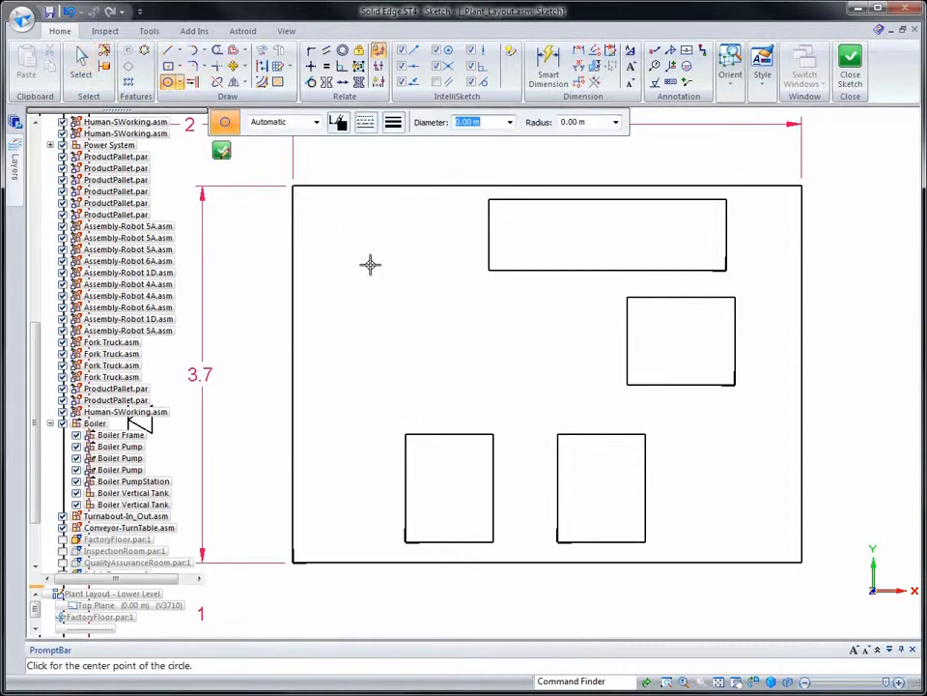
{"action": "left_click", "coordinate": [381, 269]}
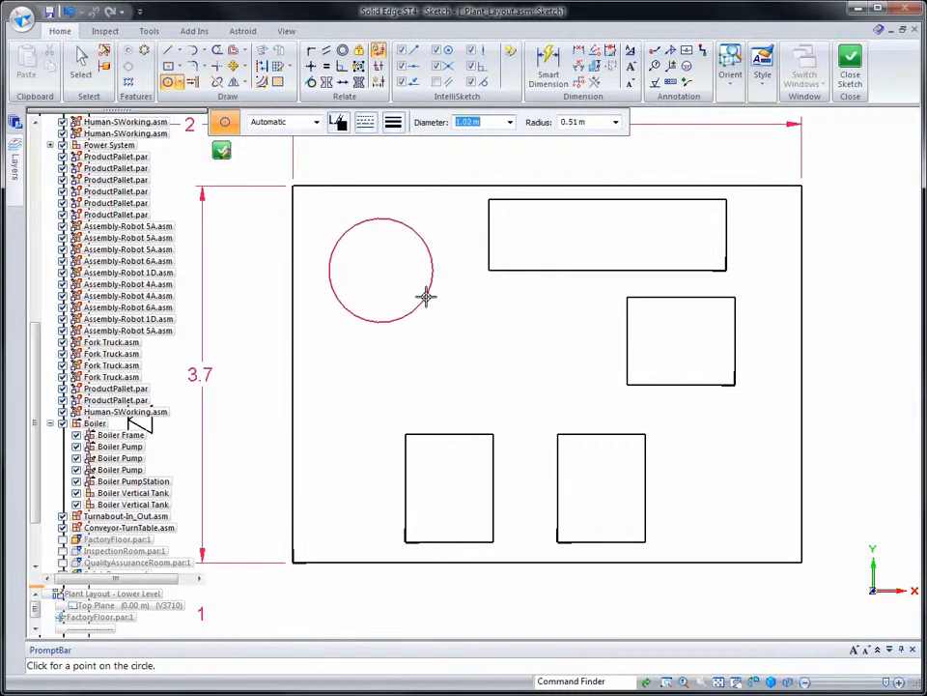
{"action": "left_click", "coordinate": [426, 297]}
{"action": "key", "text": "Escape"}
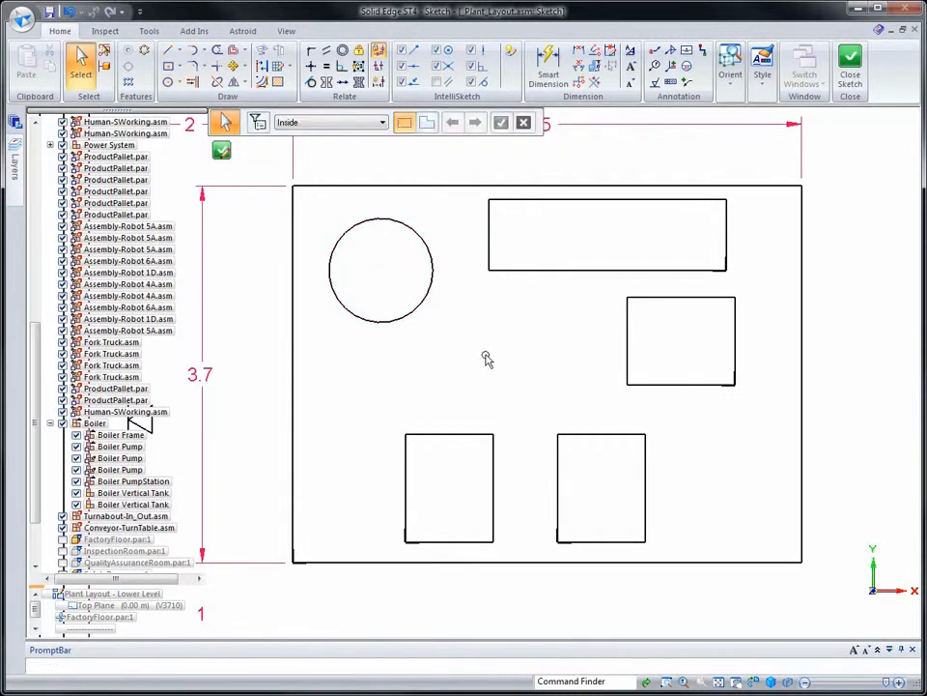
Step: Define the first Boiler Vertical Tank from the circle, with the origin at its center and the X axis pointing right
{"action": "right_click", "coordinate": [148, 494]}
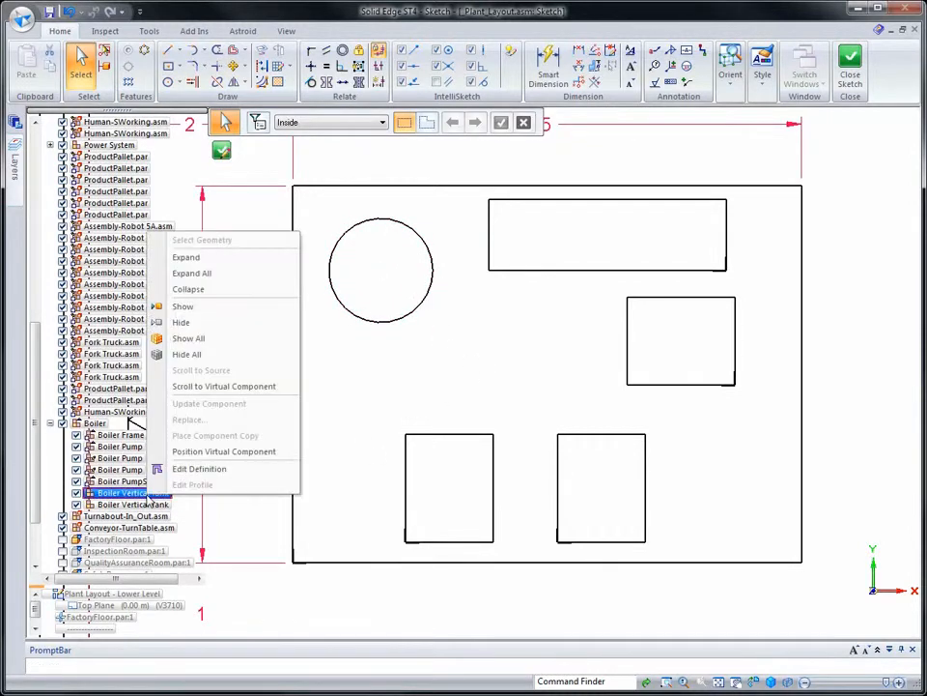
{"action": "left_click", "coordinate": [196, 469]}
{"action": "left_click", "coordinate": [405, 319]}
{"action": "key", "text": "Return"}
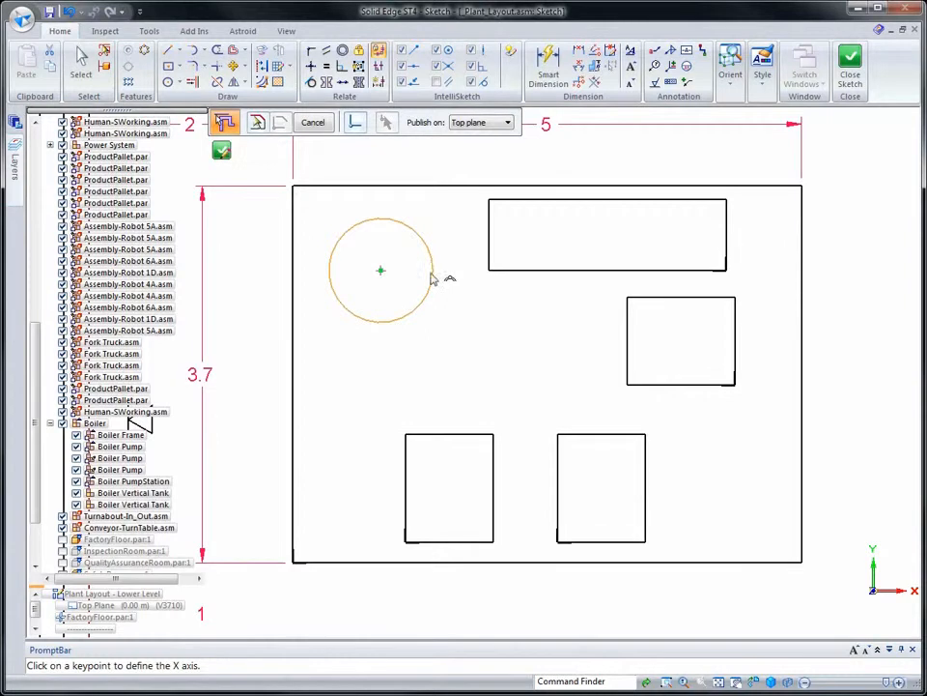
{"action": "left_click", "coordinate": [430, 273]}
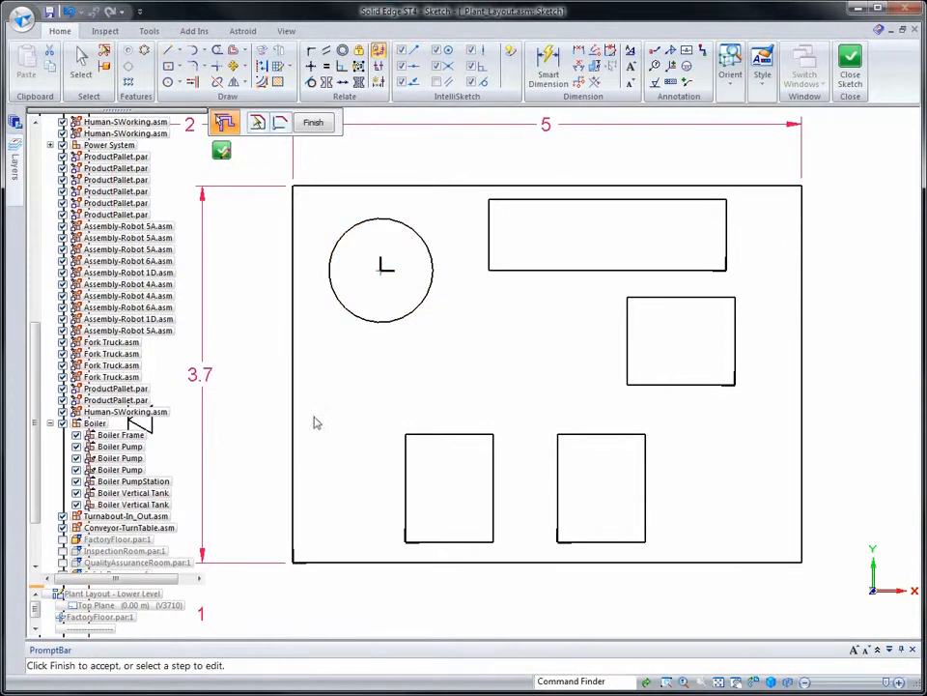
{"action": "right_click", "coordinate": [150, 508]}
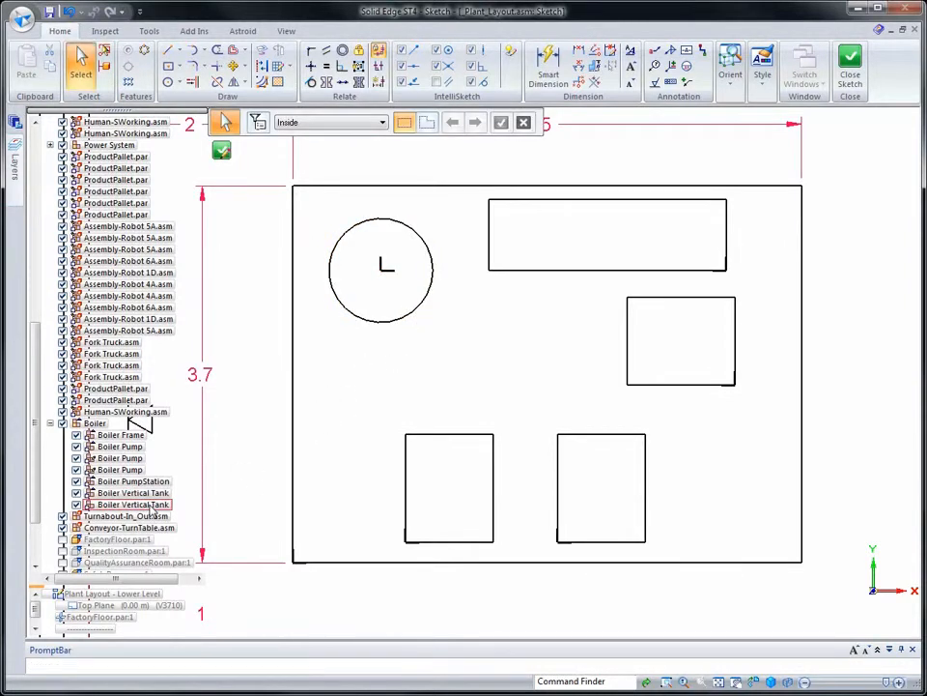
Step: Position the second Boiler Vertical Tank directly below the first one inside the frame
{"action": "right_click", "coordinate": [149, 508]}
{"action": "left_click", "coordinate": [237, 461]}
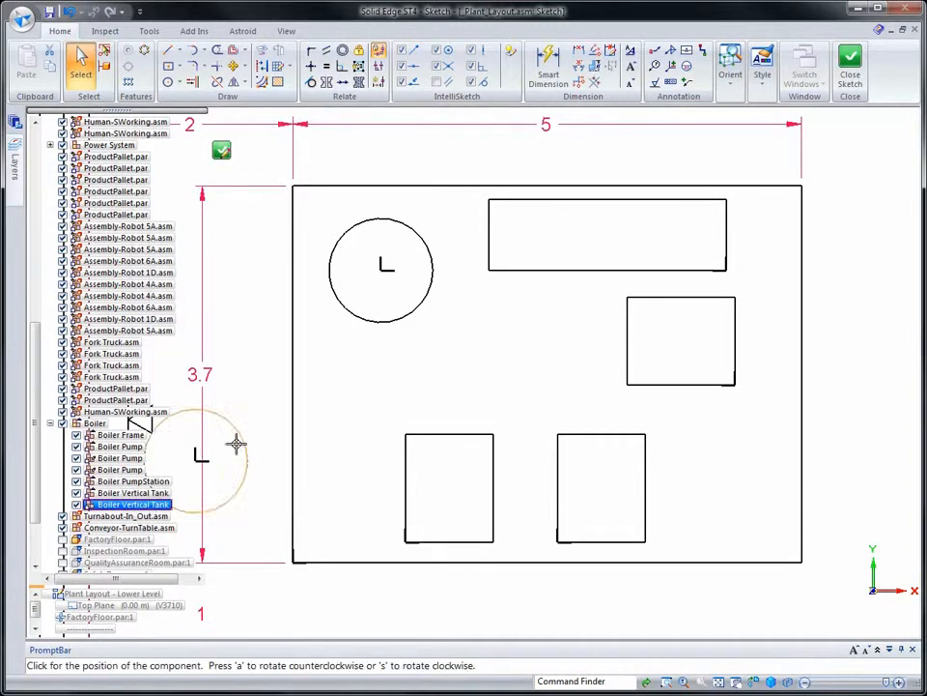
{"action": "left_click", "coordinate": [380, 388]}
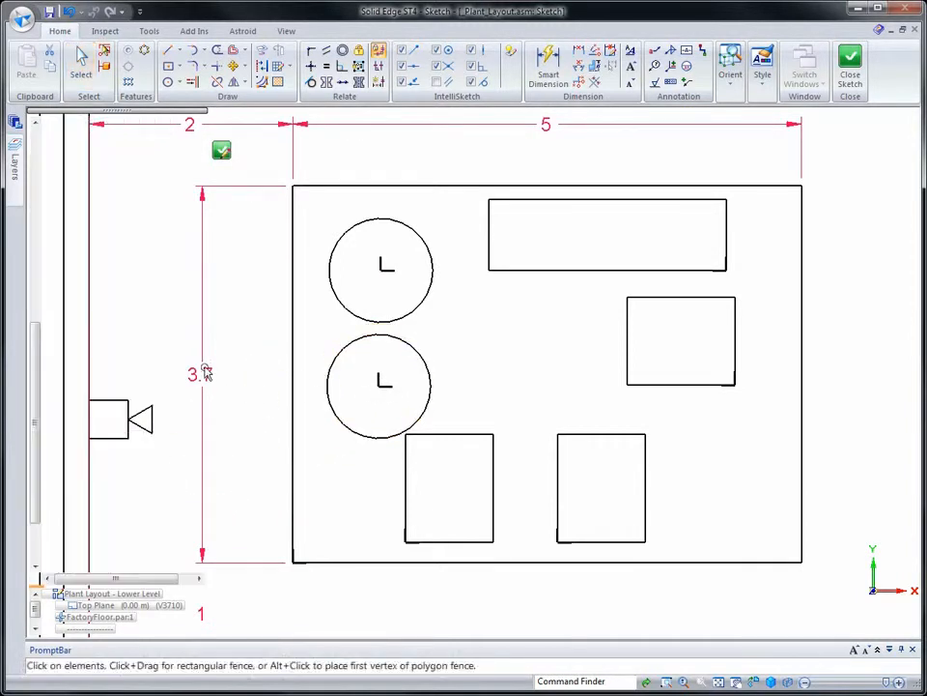
Step: Close and finish the Plant Layout - Lower Level sketch, returning to the assembly
{"action": "middle_click", "coordinate": [881, 501]}
{"action": "middle_click", "coordinate": [881, 502]}
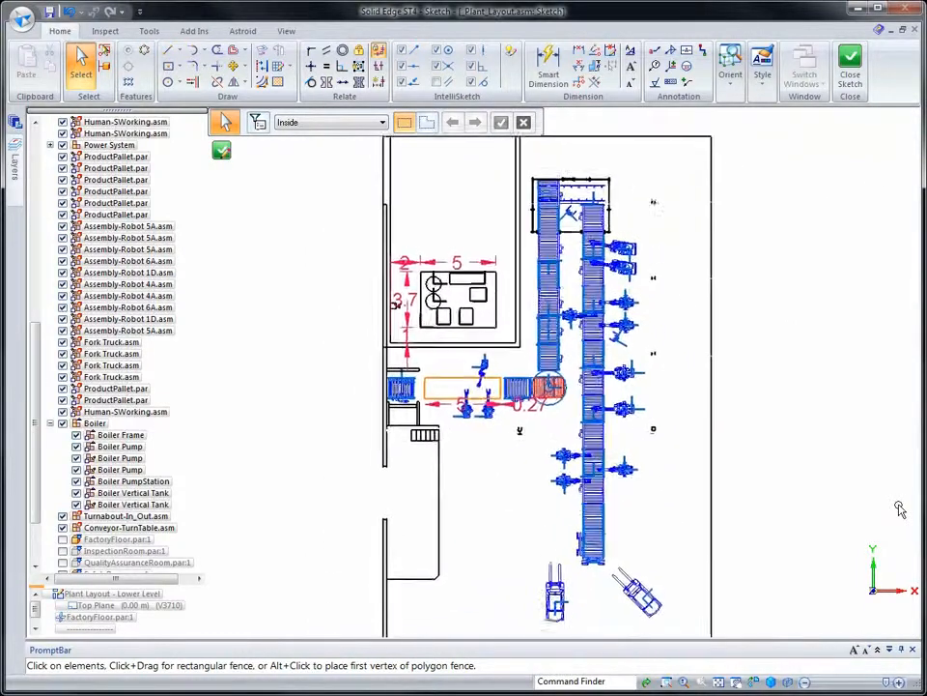
{"action": "left_click", "coordinate": [221, 151]}
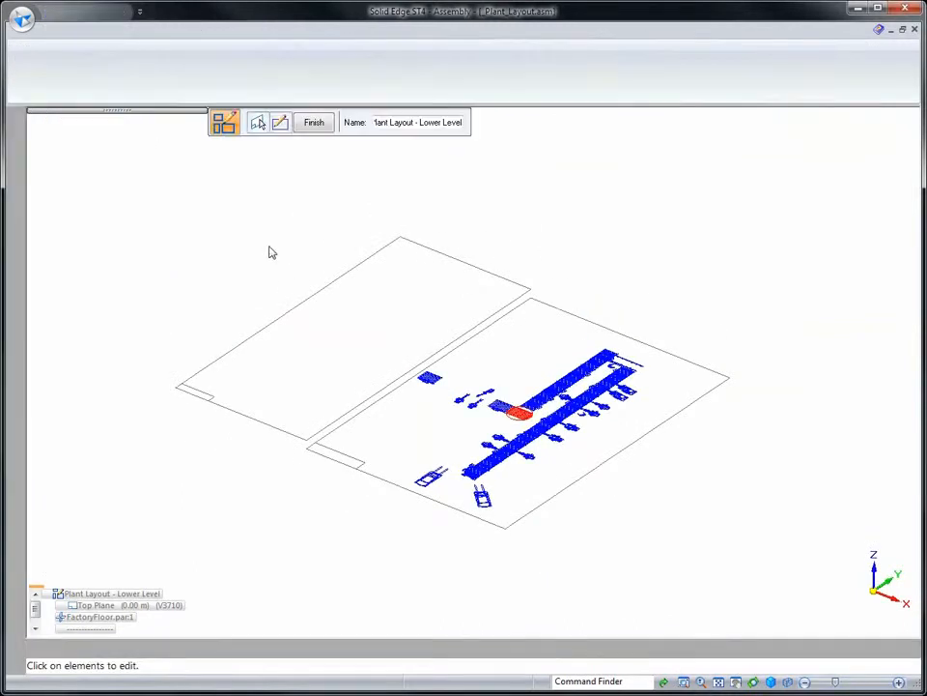
{"action": "right_click", "coordinate": [258, 242]}
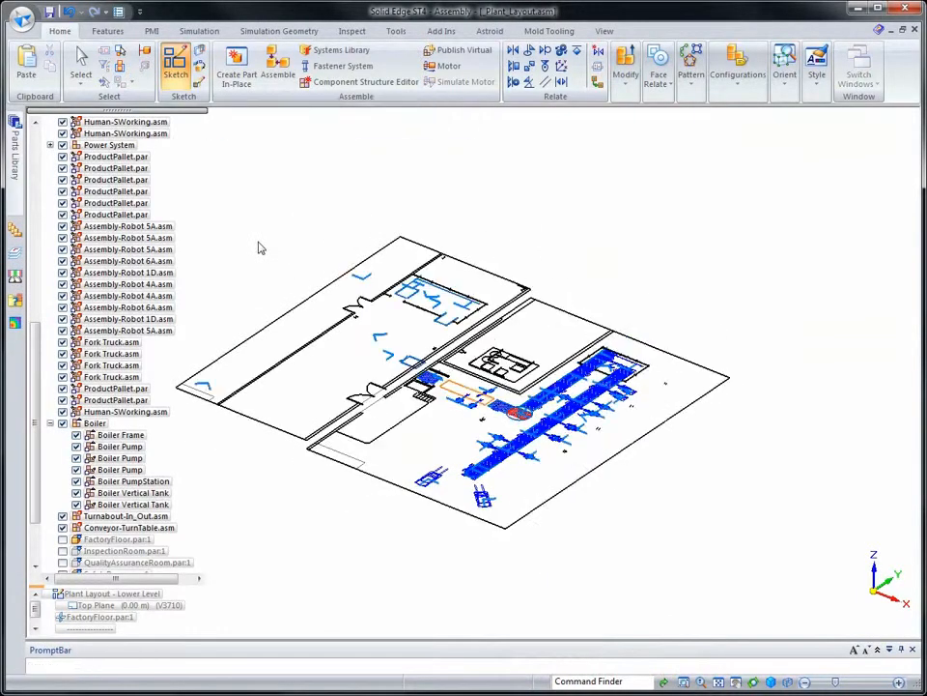
{"action": "left_click", "coordinate": [260, 244]}
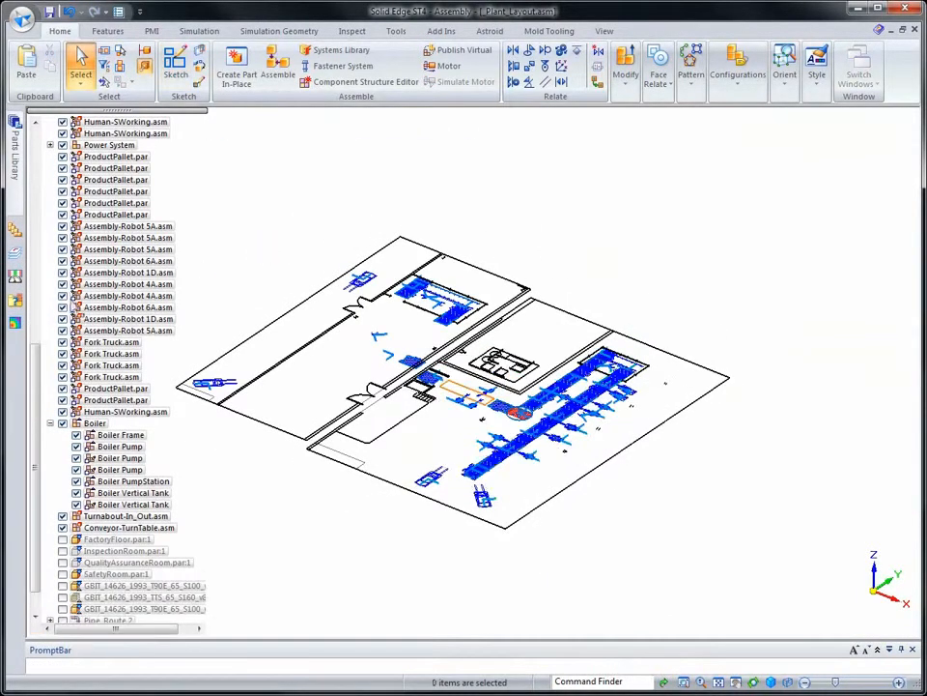
Step: Open the profile of the Plant Layout - Upper Level sketch for editing
{"action": "left_click_drag", "start_coordinate": [34, 376], "coordinate": [52, 153]}
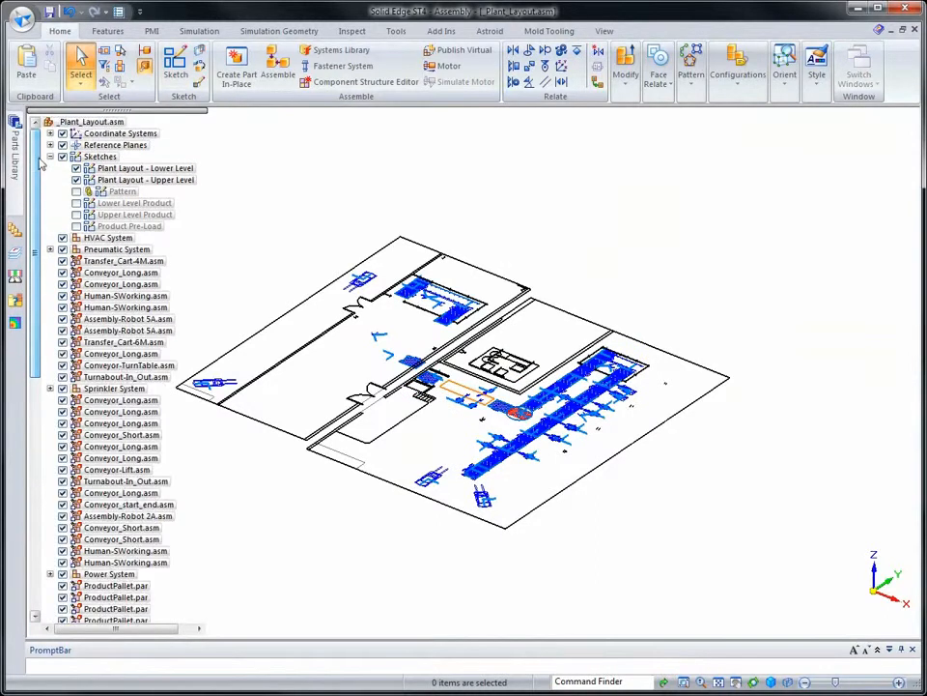
{"action": "right_click", "coordinate": [161, 183]}
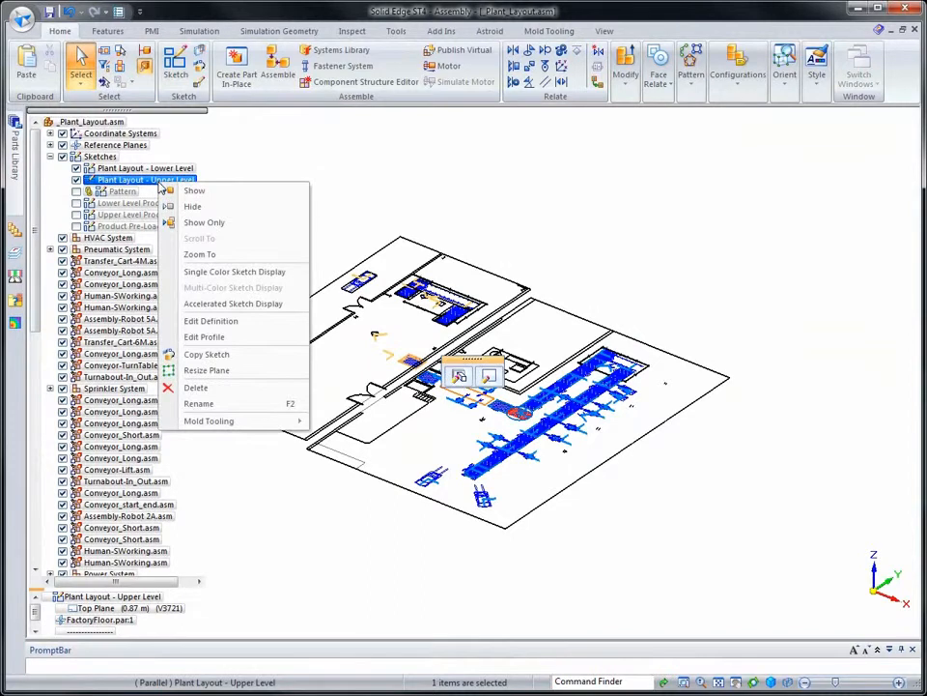
{"action": "left_click", "coordinate": [194, 336]}
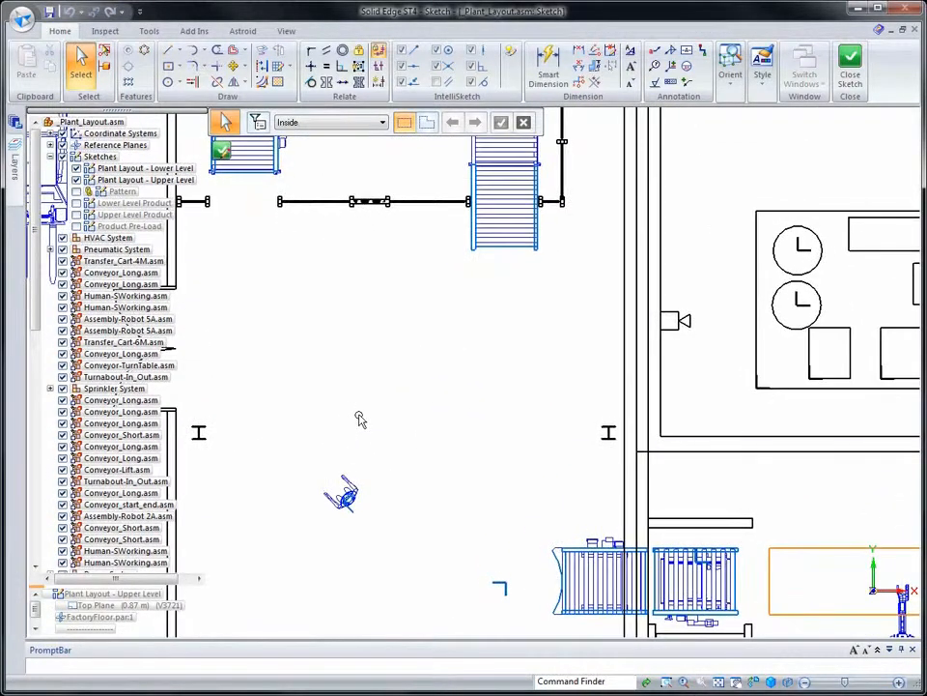
Step: Place Conveyor-TurnTable.asm in the upper-level sketch at the curved left end of the horizontal conveyor
{"action": "left_click_drag", "start_coordinate": [39, 303], "coordinate": [40, 543]}
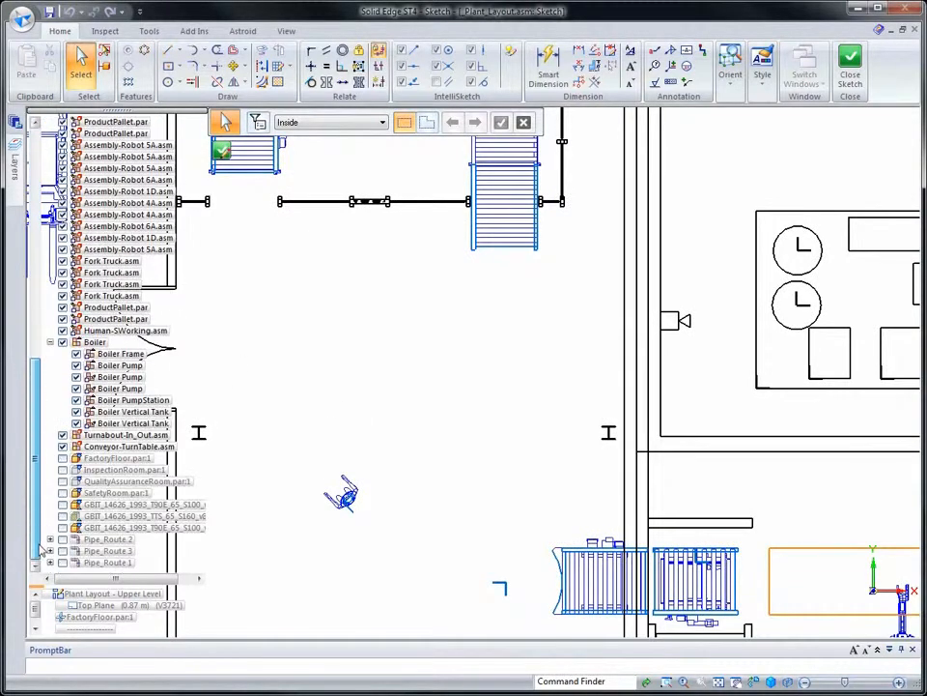
{"action": "left_click", "coordinate": [122, 448]}
{"action": "mouse_move", "coordinate": [124, 454]}
{"action": "left_mouse_down"}
{"action": "mouse_move", "coordinate": [364, 460]}
{"action": "mouse_move", "coordinate": [425, 447]}
{"action": "left_mouse_up"}
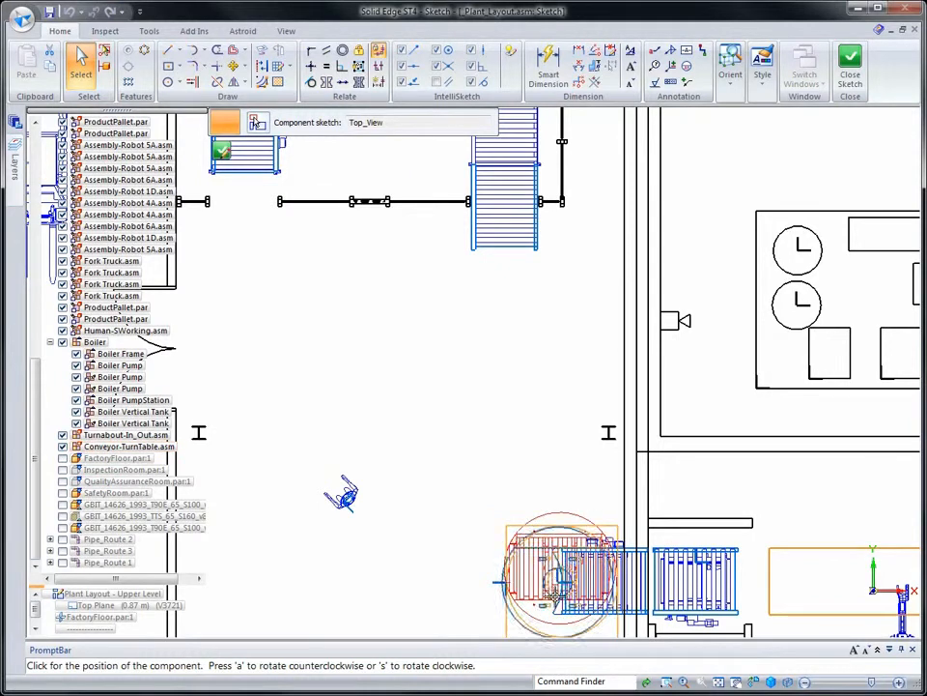
{"action": "left_click", "coordinate": [504, 582]}
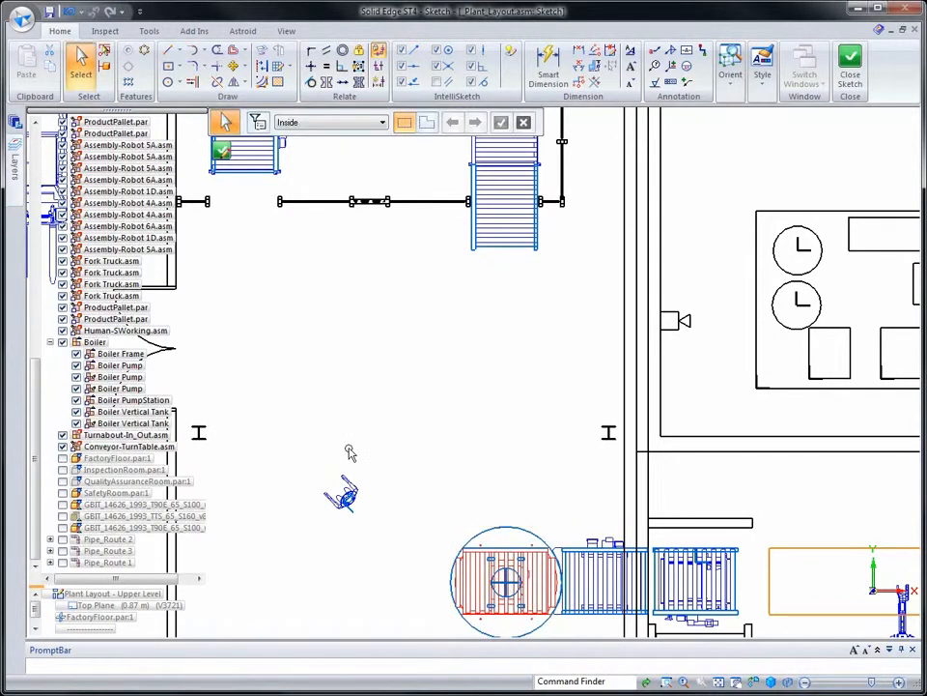
Step: Place Turnabout-In_Out.asm above the turntable, rotated so its curved end faces down, with its origin on the turntable's center
{"action": "scroll", "coordinate": [336, 444], "scroll_direction": "up", "scroll_amount": 3}
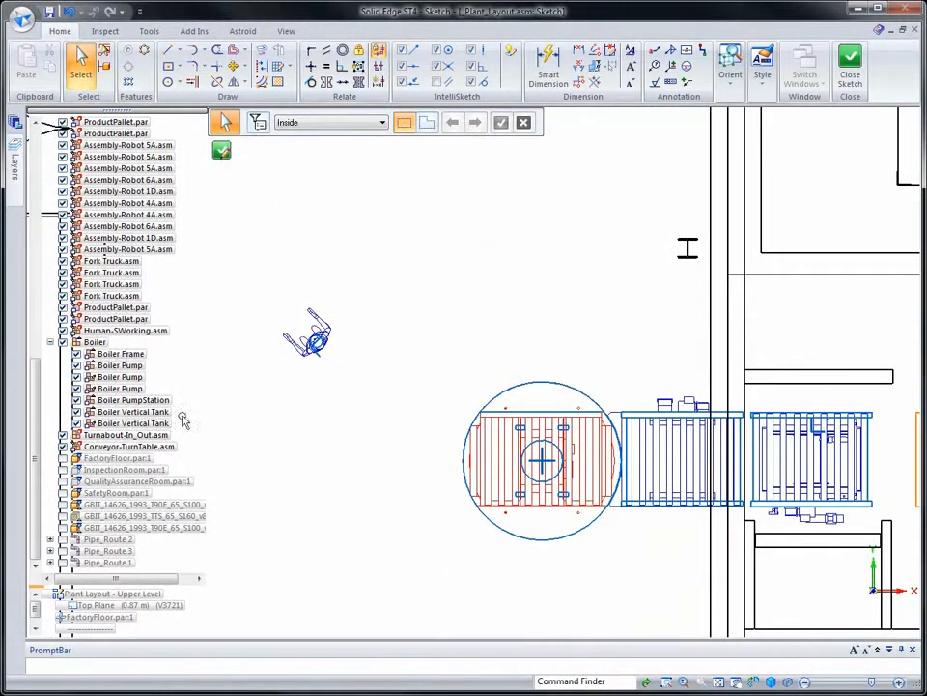
{"action": "mouse_move", "coordinate": [114, 441]}
{"action": "left_mouse_down"}
{"action": "mouse_move", "coordinate": [257, 424]}
{"action": "mouse_move", "coordinate": [439, 291]}
{"action": "left_mouse_up"}
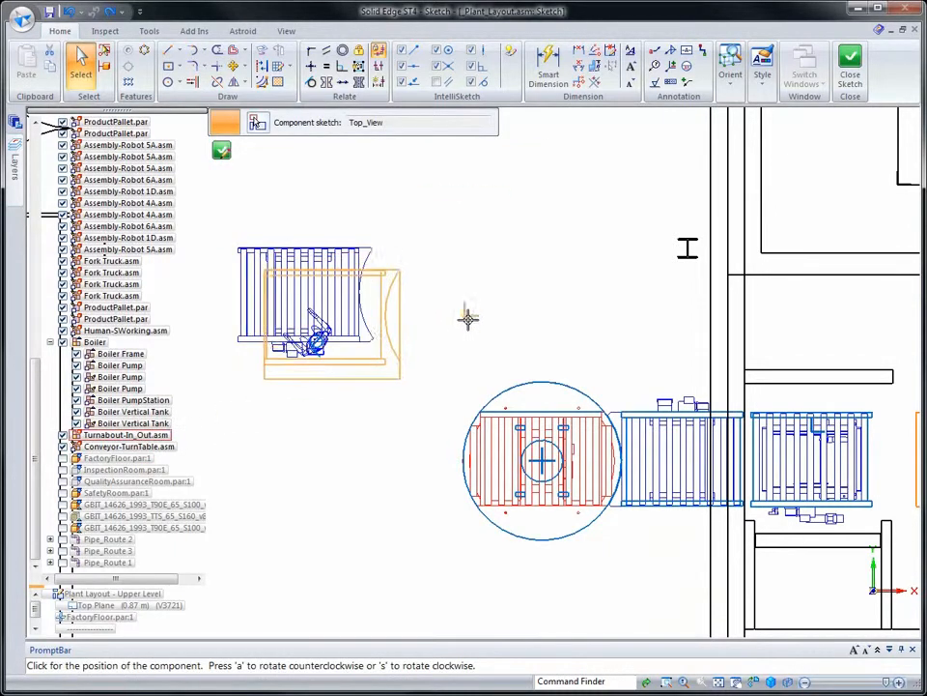
{"action": "key", "text": "a"}
{"action": "key", "text": "s"}
{"action": "key", "text": "s"}
{"action": "key", "text": "s"}
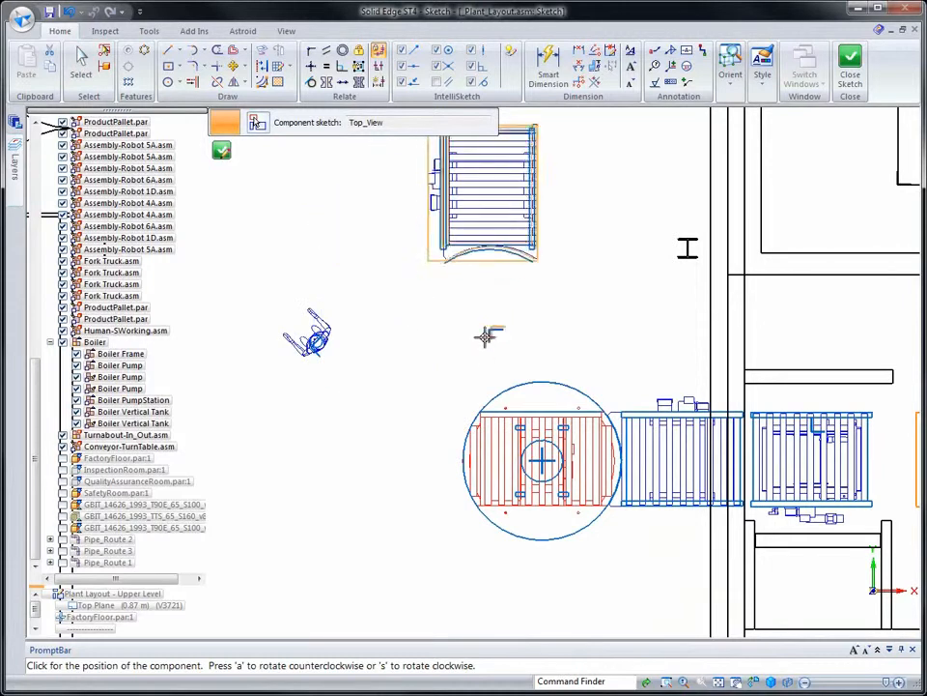
{"action": "left_click", "coordinate": [541, 460]}
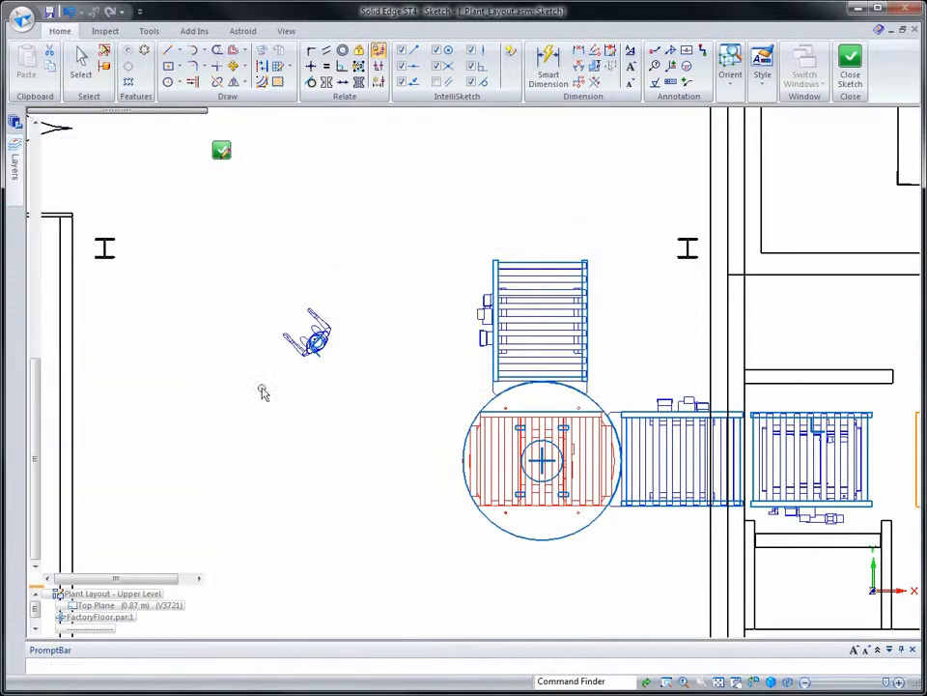
Step: Measure the vertical gap between the facing ends of the upper conveyor and the turnabout conveyor
{"action": "middle_click", "coordinate": [262, 281]}
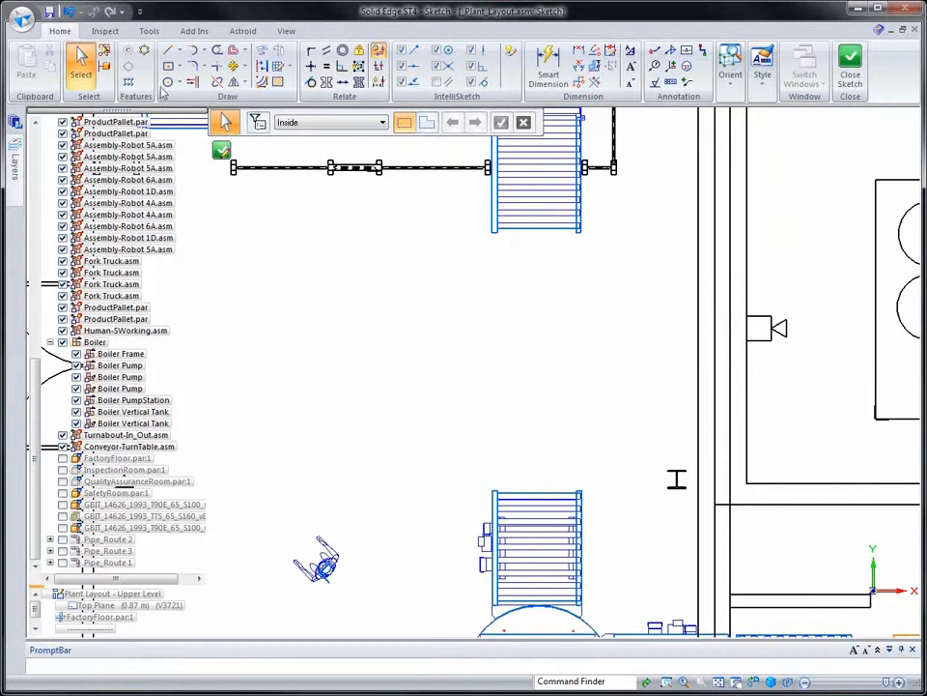
{"action": "left_click", "coordinate": [105, 31]}
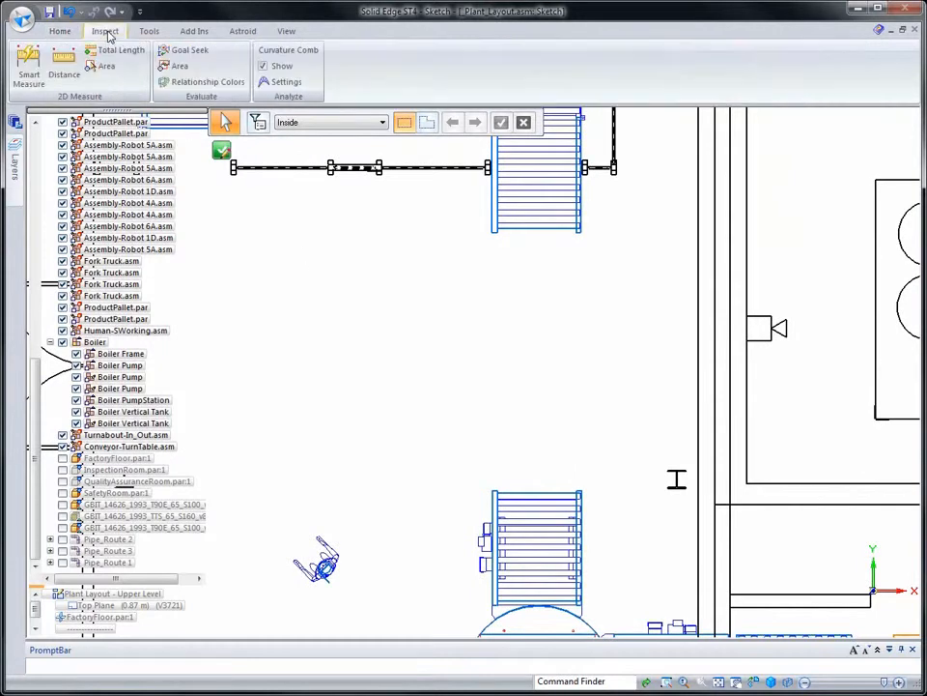
{"action": "left_click", "coordinate": [29, 72]}
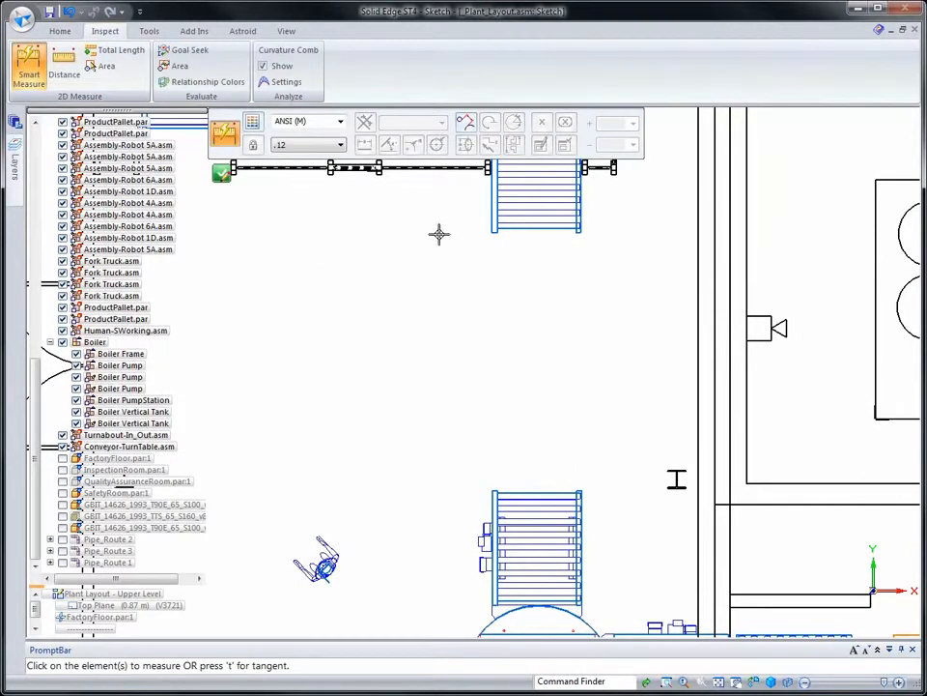
{"action": "left_click", "coordinate": [485, 222]}
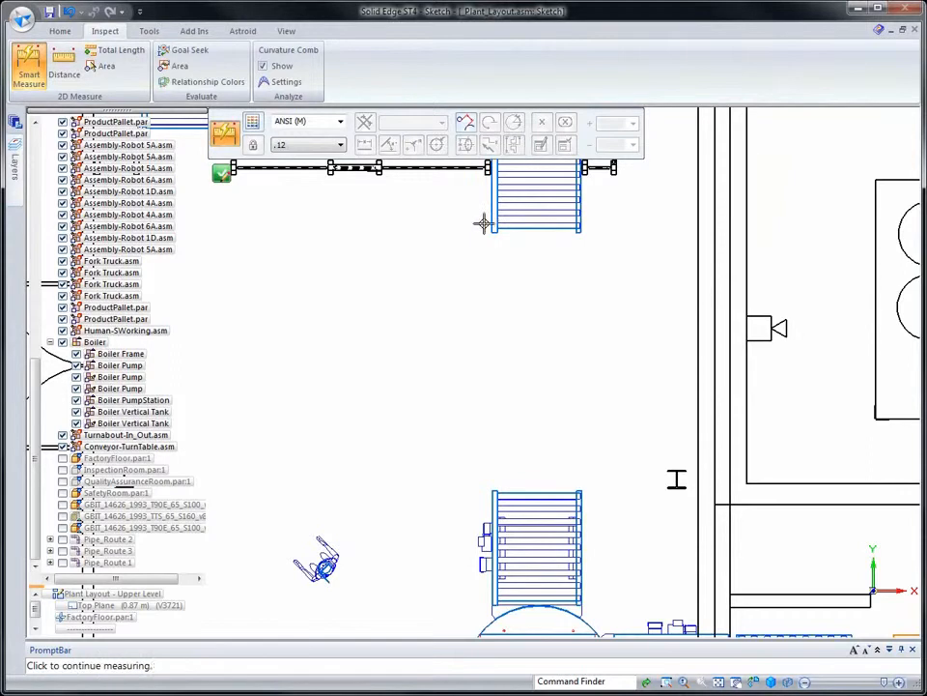
{"action": "left_click", "coordinate": [493, 496]}
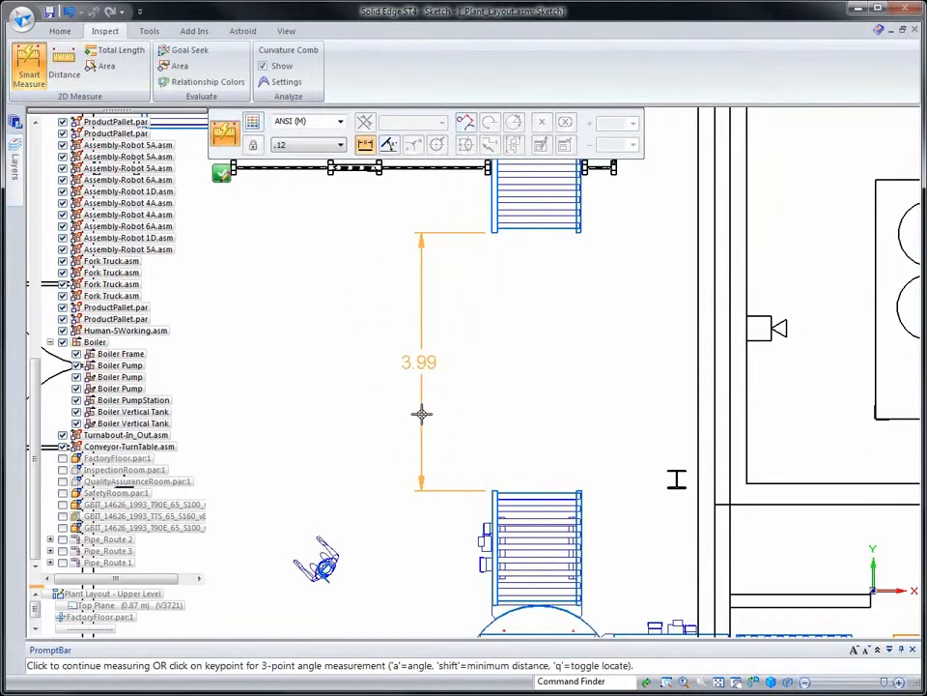
{"action": "left_click", "coordinate": [421, 415]}
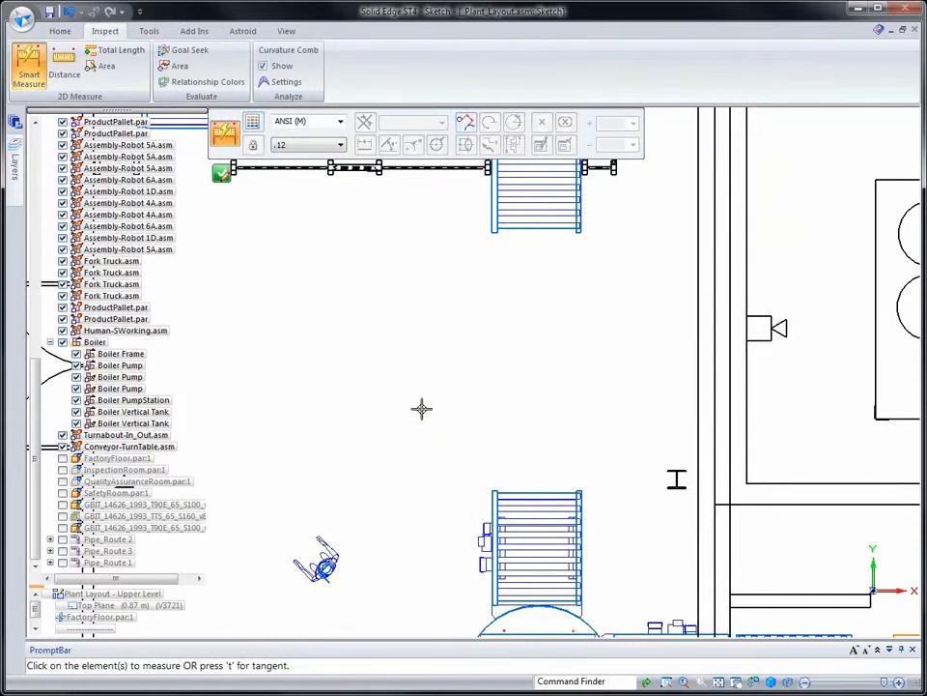
Step: Insert platform.asm from the Working folder into the gap and align its upper face parallel to the layout plane
{"action": "left_click", "coordinate": [14, 131]}
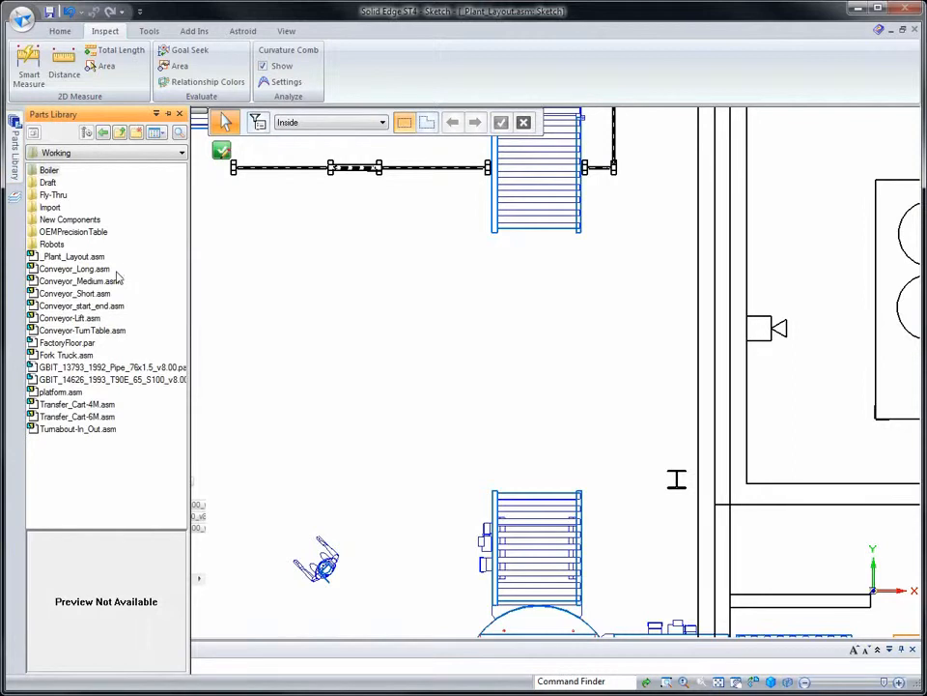
{"action": "left_click", "coordinate": [68, 393]}
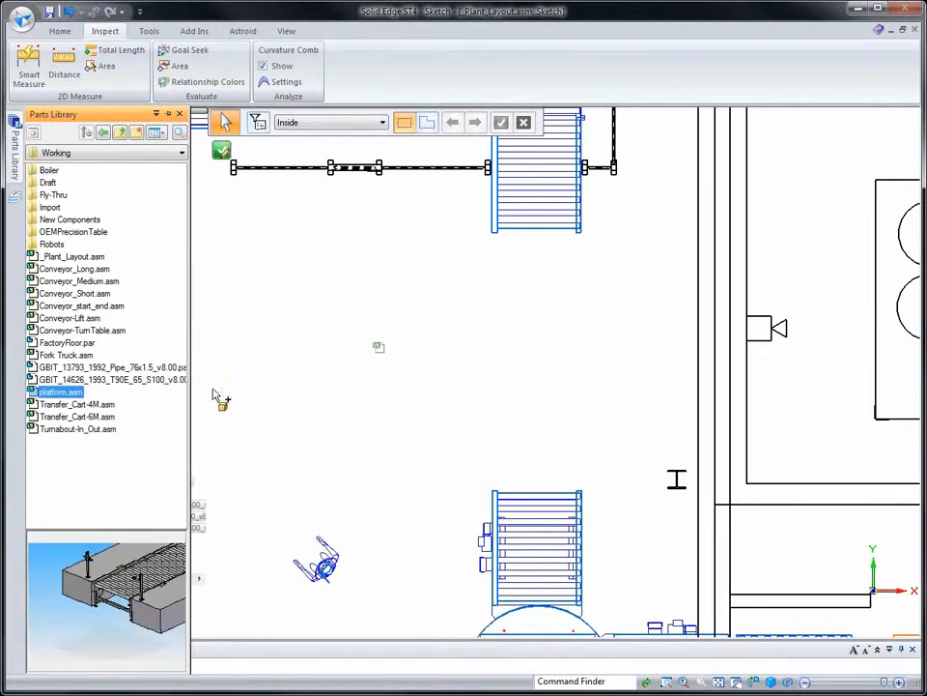
{"action": "left_click_drag", "start_coordinate": [353, 370], "coordinate": [407, 367]}
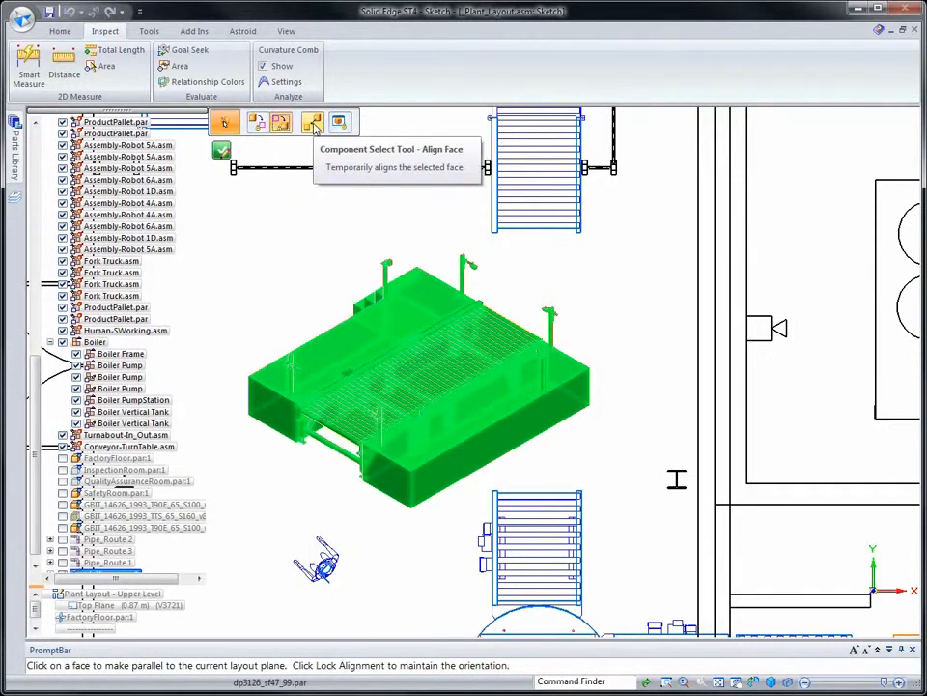
{"action": "left_click", "coordinate": [314, 126]}
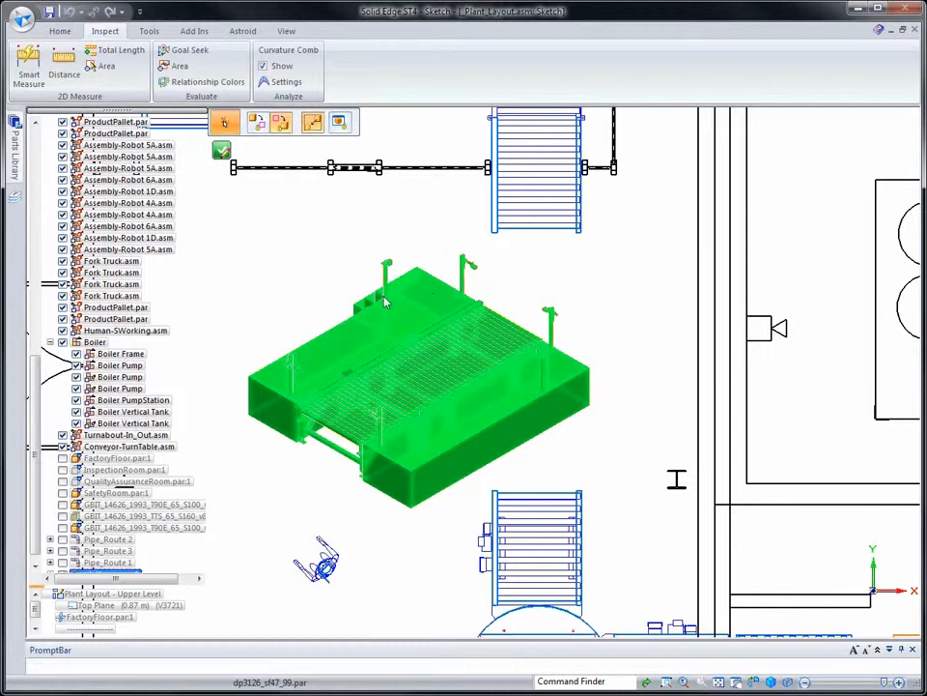
{"action": "left_click", "coordinate": [440, 299]}
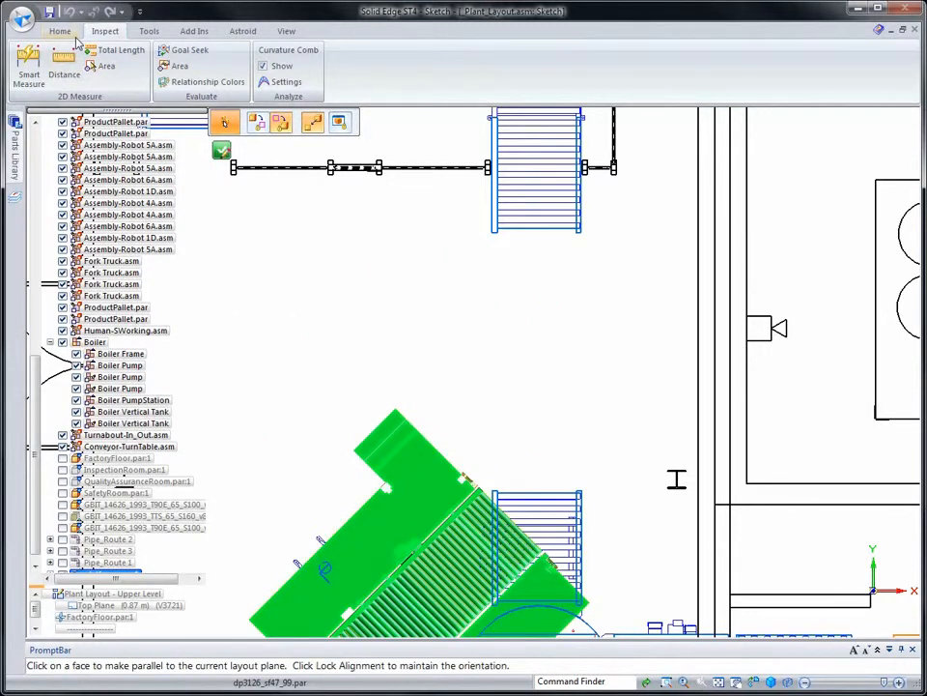
Step: Enable edge locating for peer components
{"action": "left_click", "coordinate": [149, 32]}
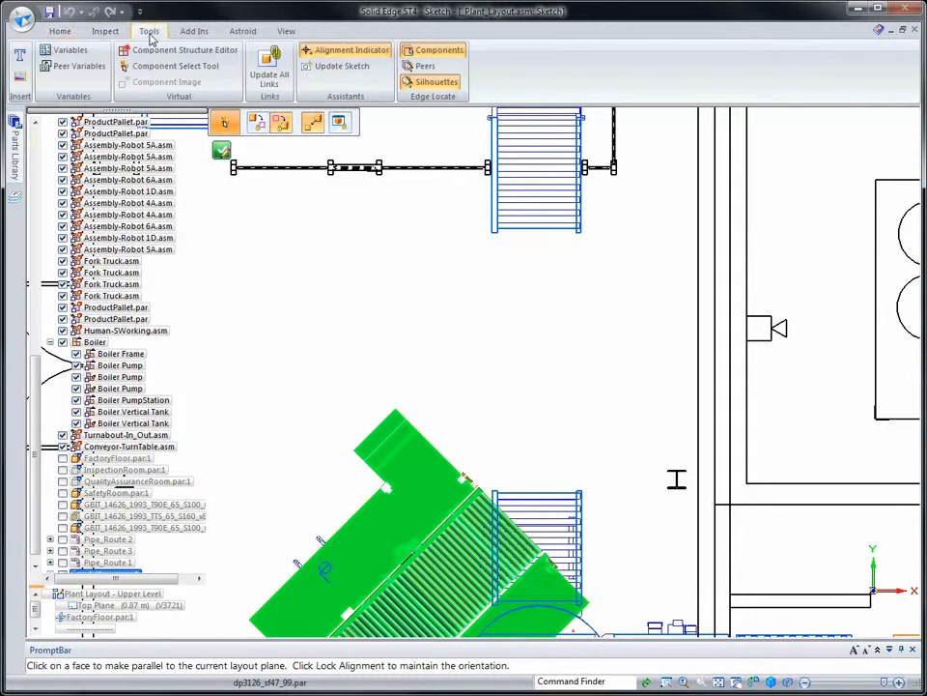
{"action": "left_click", "coordinate": [425, 66]}
{"action": "left_click", "coordinate": [175, 66]}
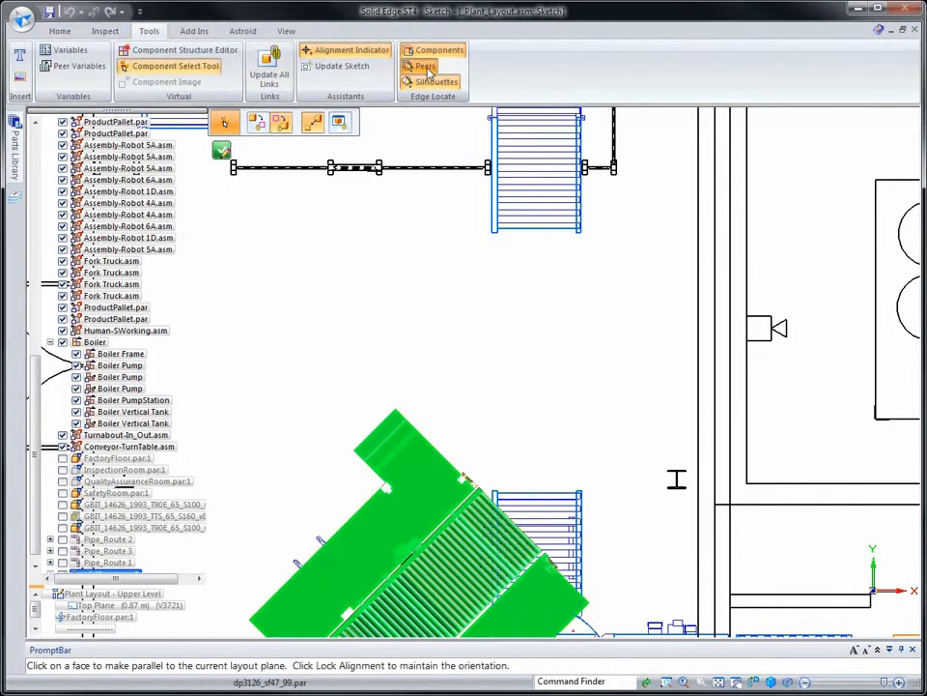
Step: Connect the outer end corner of the platform's dark roller rail to the lower outer corner of the upper conveyor's left rail
{"action": "left_click", "coordinate": [60, 30]}
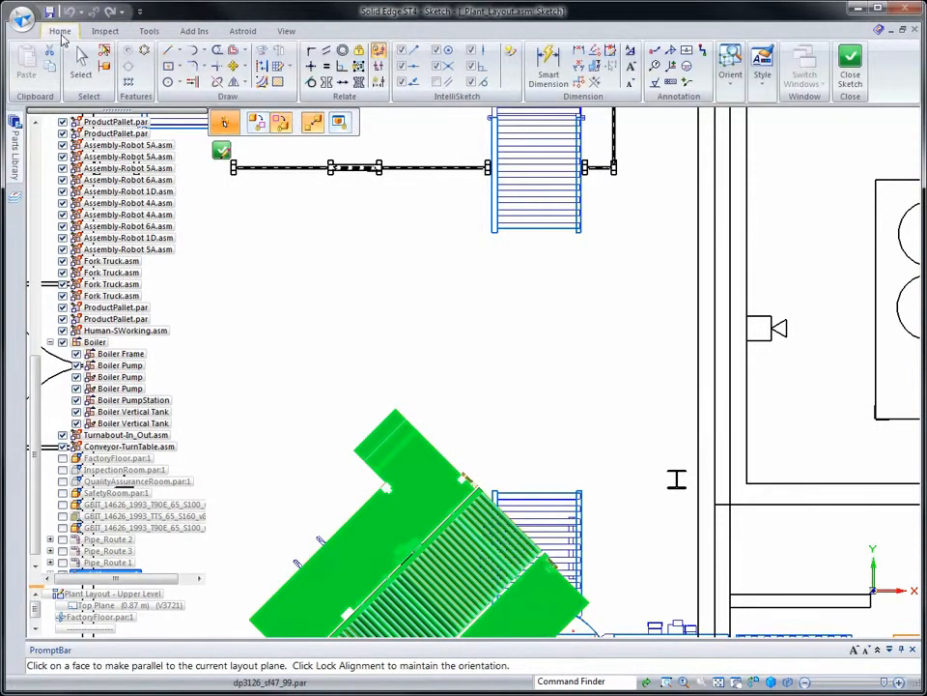
{"action": "left_click", "coordinate": [311, 52]}
{"action": "scroll", "coordinate": [531, 360], "scroll_direction": "up", "scroll_amount": 3}
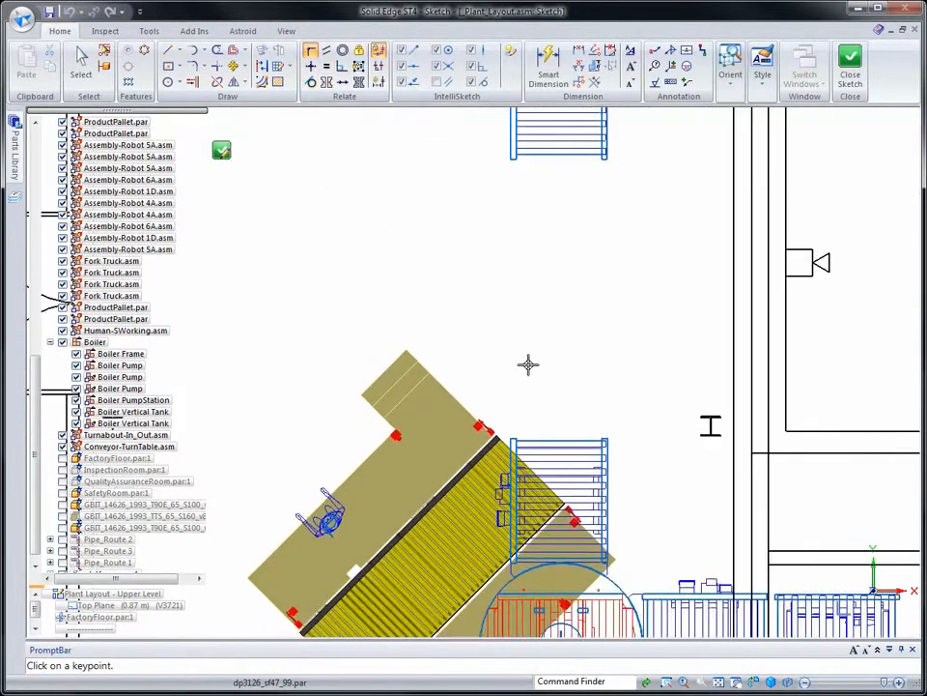
{"action": "scroll", "coordinate": [522, 371], "scroll_direction": "up", "scroll_amount": 5}
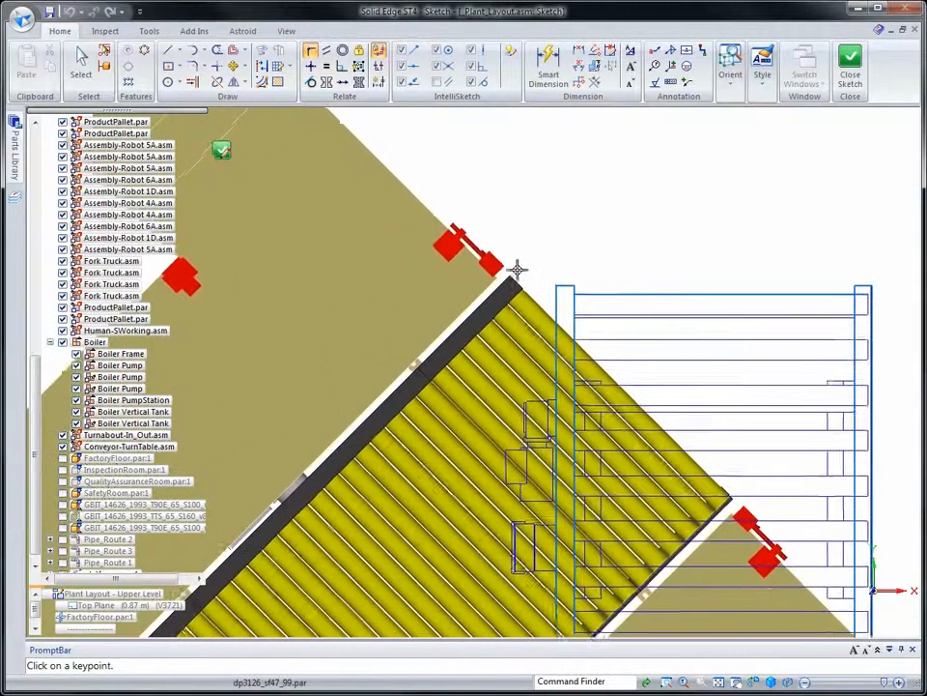
{"action": "left_click", "coordinate": [510, 277]}
{"action": "scroll", "coordinate": [521, 267], "scroll_direction": "up", "scroll_amount": 6, "text": "ctrl"}
{"action": "scroll", "coordinate": [523, 306], "scroll_direction": "up", "scroll_amount": 5, "text": "ctrl"}
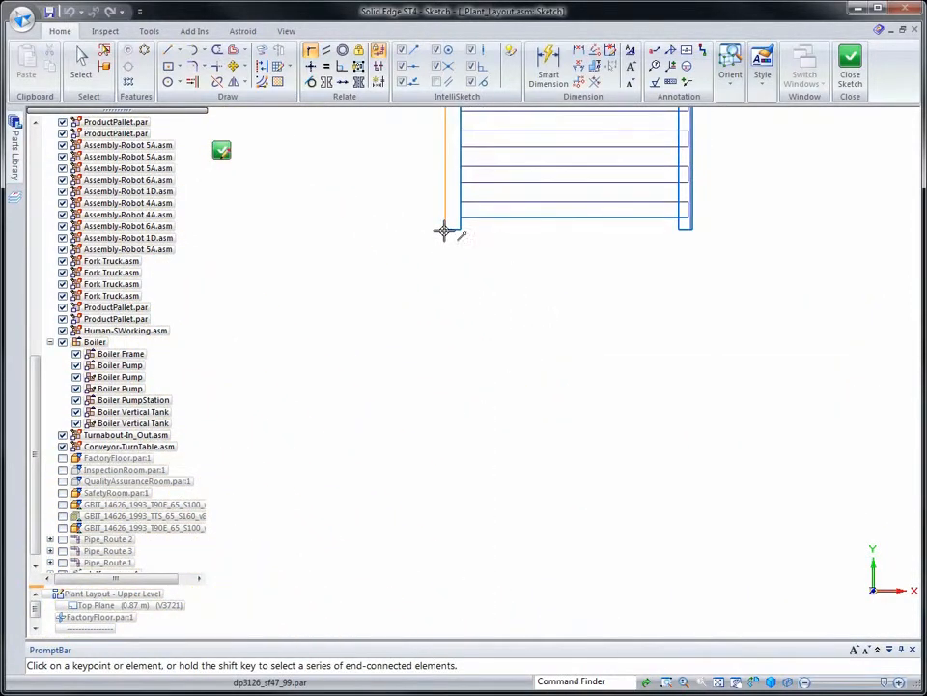
{"action": "right_click", "coordinate": [502, 341]}
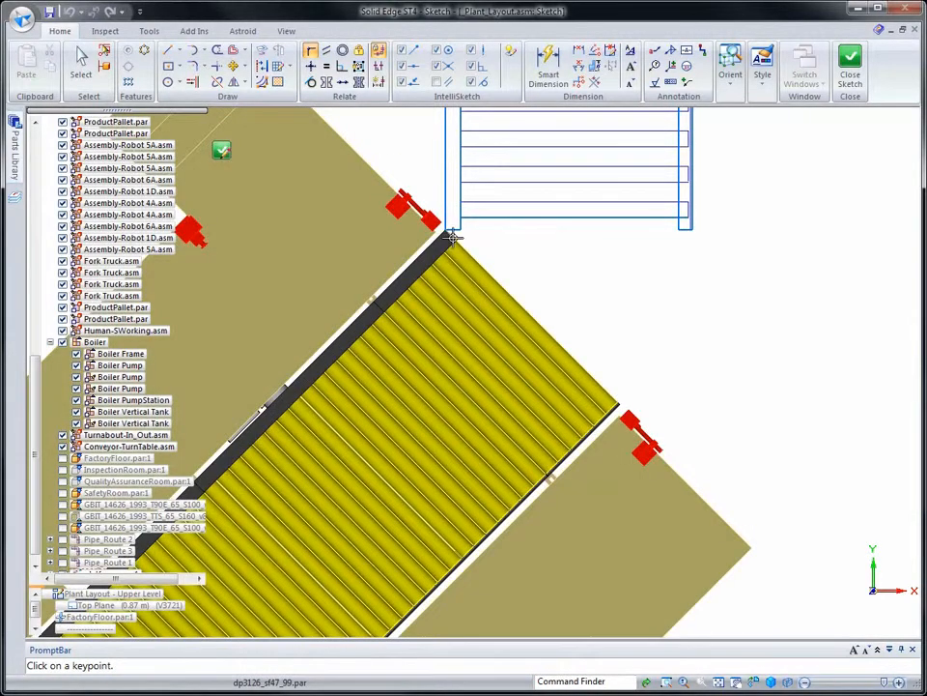
Step: Connect the inner corner of the platform's dark rail to the upper conveyor's left rail, lining up the rollers, and close the sketch
{"action": "left_click", "coordinate": [455, 242]}
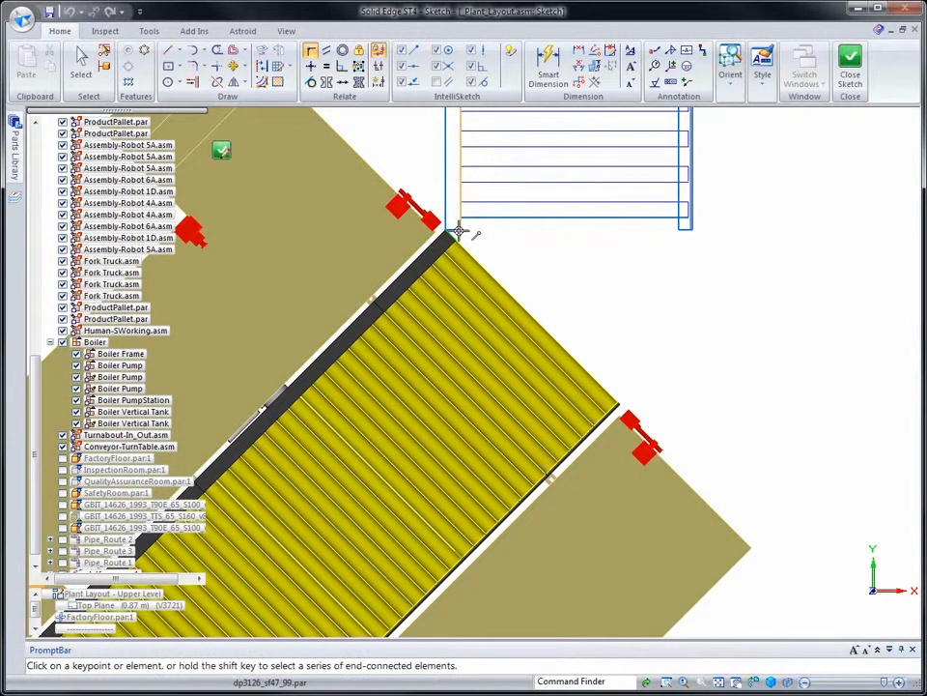
{"action": "left_click", "coordinate": [346, 329]}
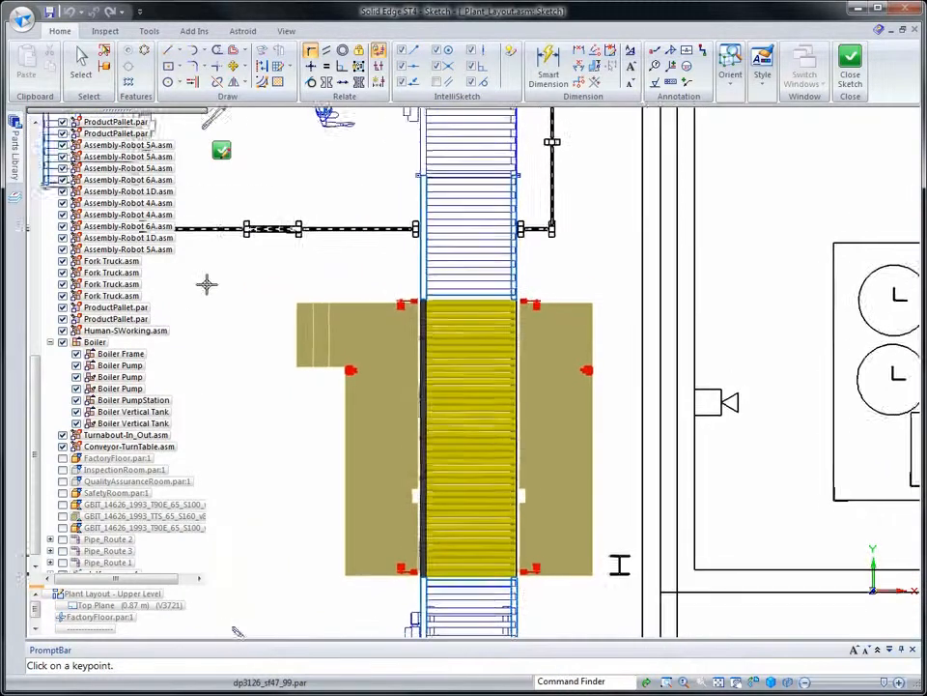
{"action": "left_click", "coordinate": [221, 152]}
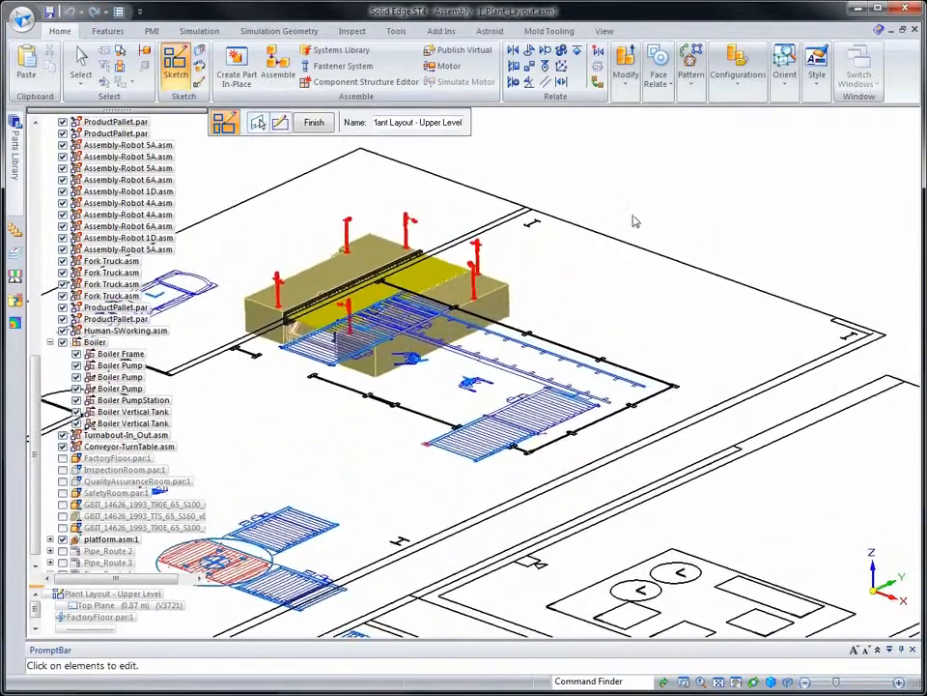
Step: Mate the platform's base face to the Upper Floor Elevation plane with a 0.00 m offset
{"action": "left_click", "coordinate": [277, 72]}
{"action": "left_click", "coordinate": [489, 352]}
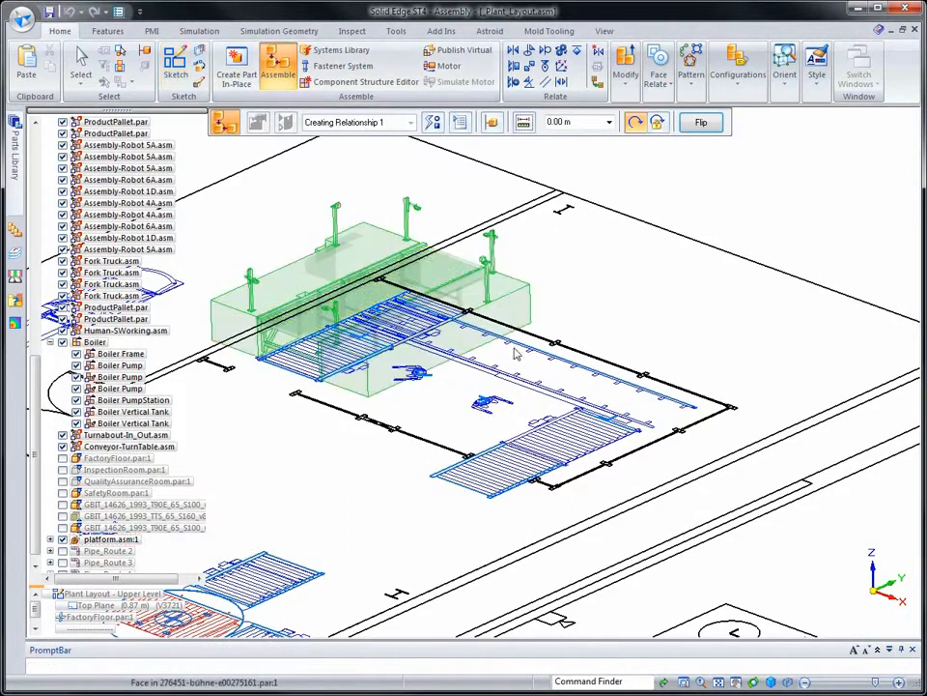
{"action": "left_click", "coordinate": [711, 286]}
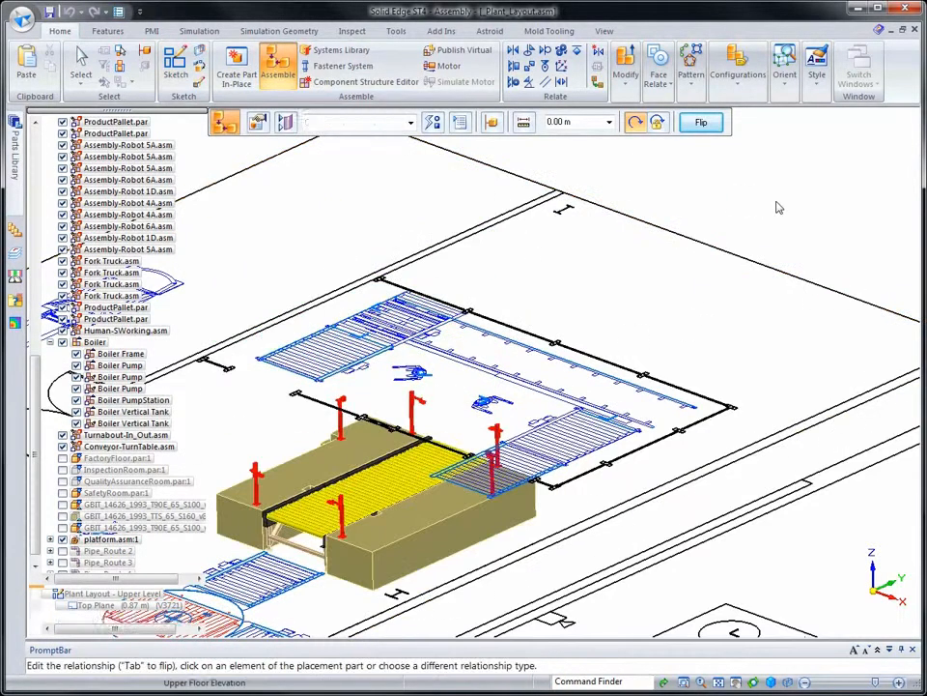
{"action": "key", "text": "Escape"}
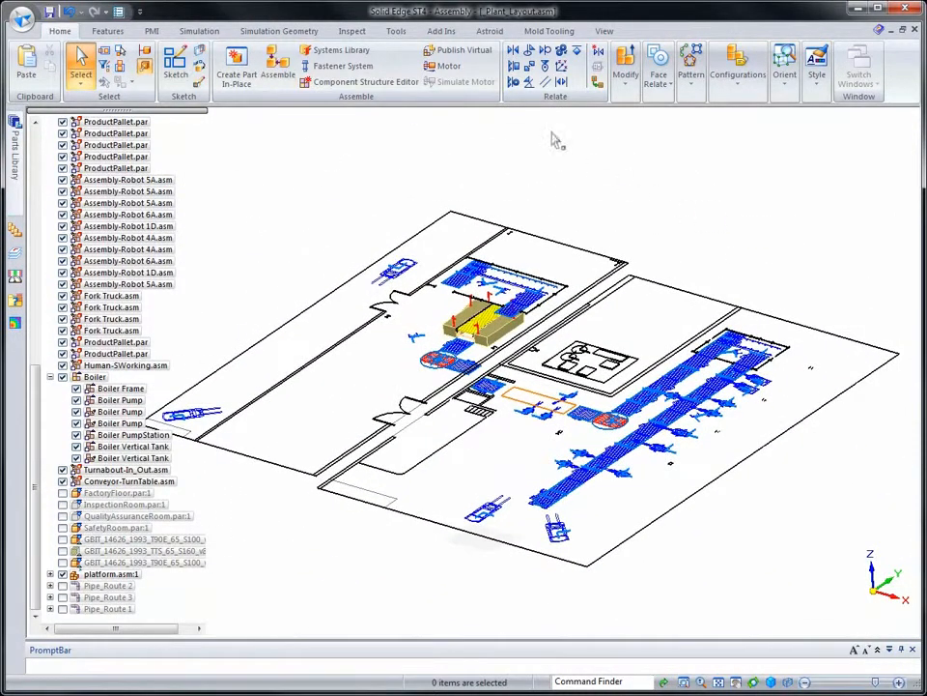
Step: Publish the virtual components, with the document location of the new ones set to the New Components folder under Working
{"action": "left_click", "coordinate": [456, 50]}
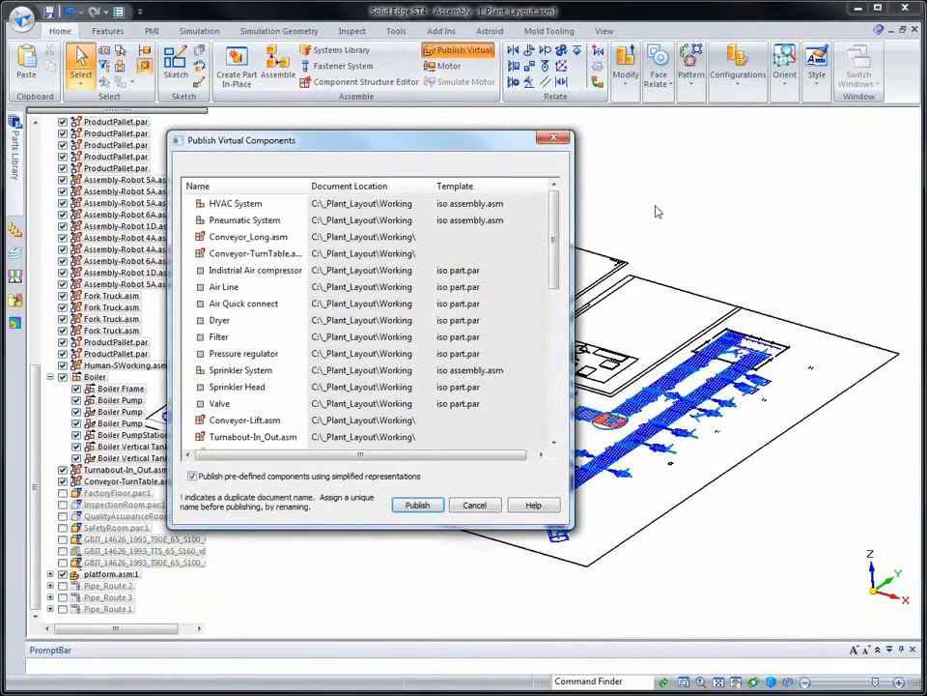
{"action": "left_click_drag", "start_coordinate": [557, 265], "coordinate": [559, 233]}
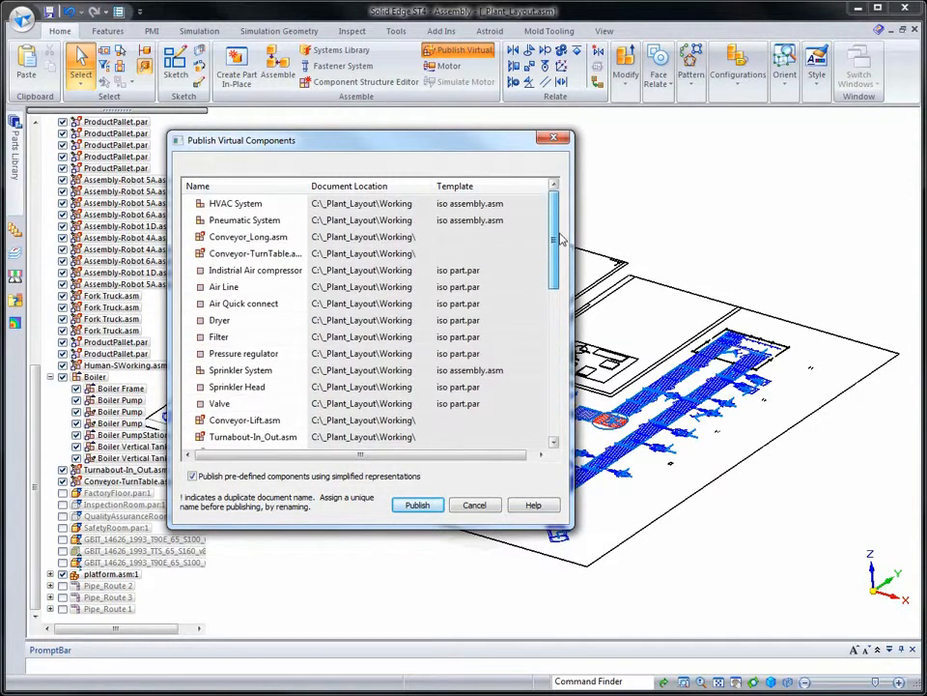
{"action": "left_click", "coordinate": [370, 186]}
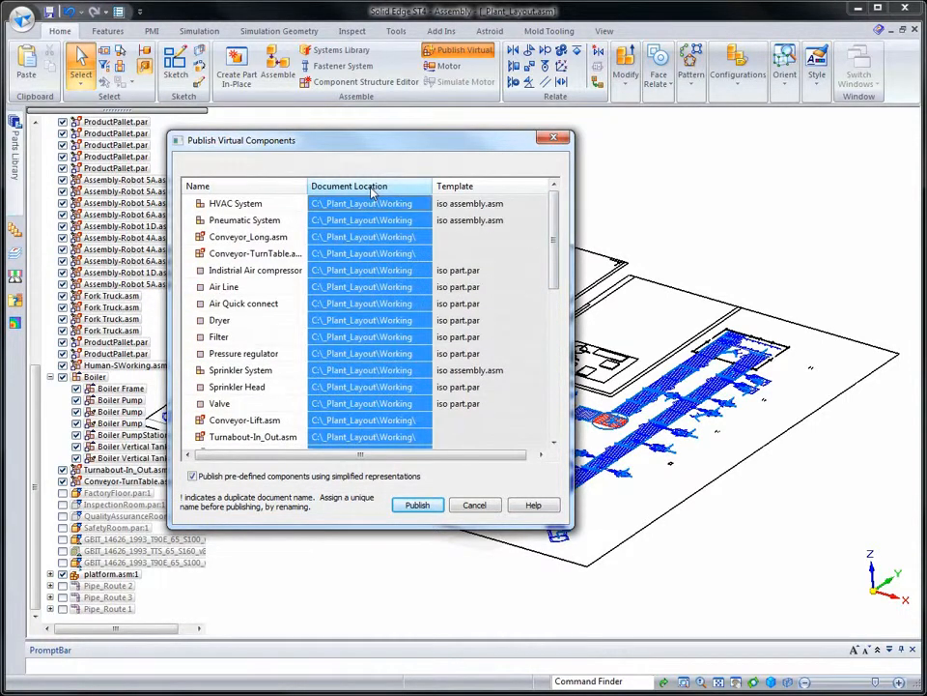
{"action": "right_click", "coordinate": [372, 190]}
{"action": "left_click", "coordinate": [410, 278]}
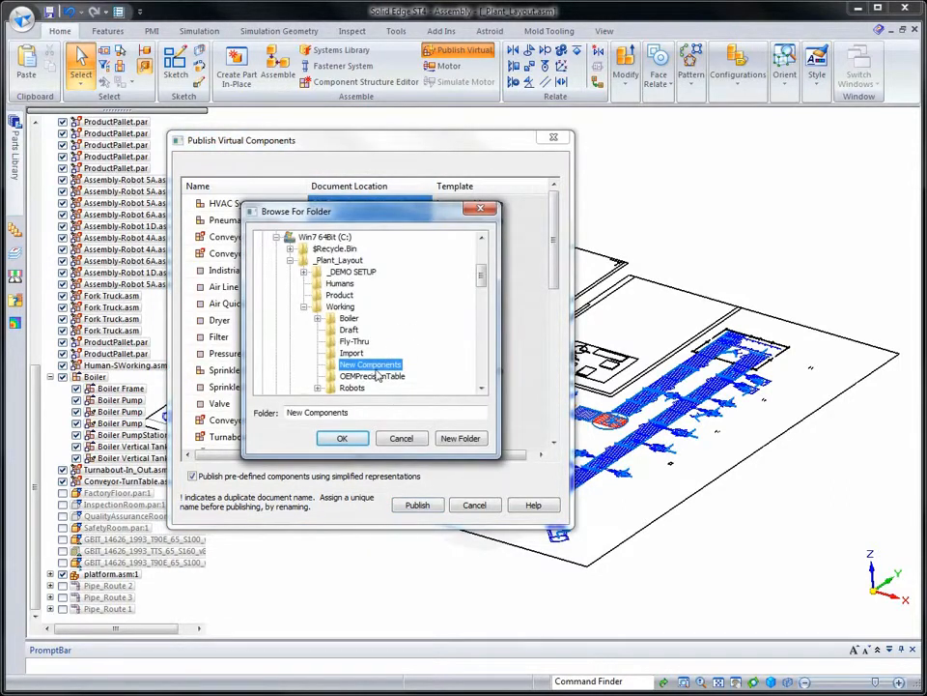
{"action": "left_click", "coordinate": [374, 368]}
{"action": "left_click", "coordinate": [346, 439]}
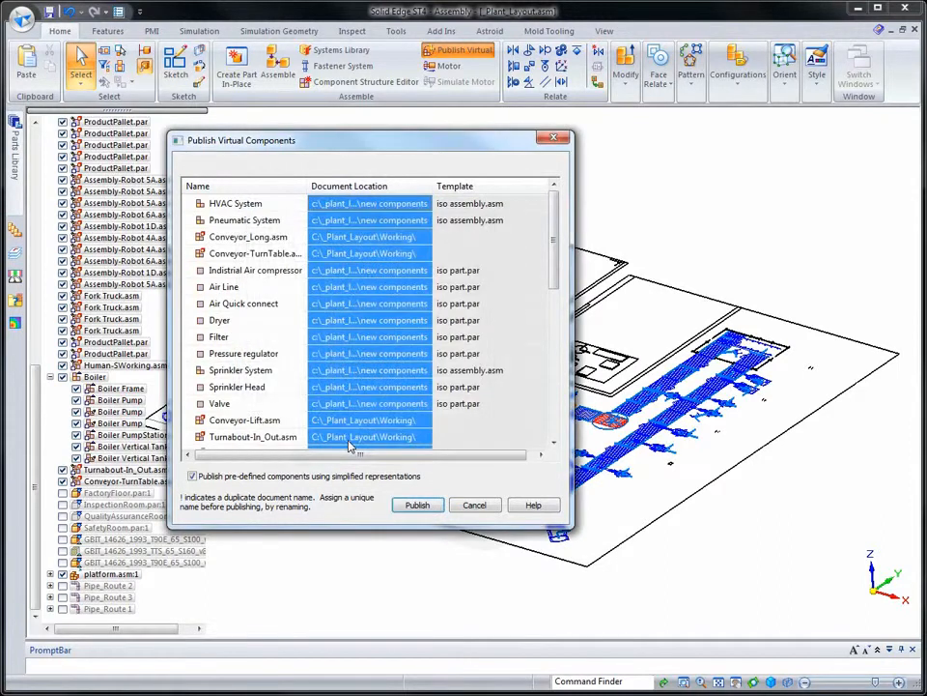
{"action": "left_click", "coordinate": [417, 506]}
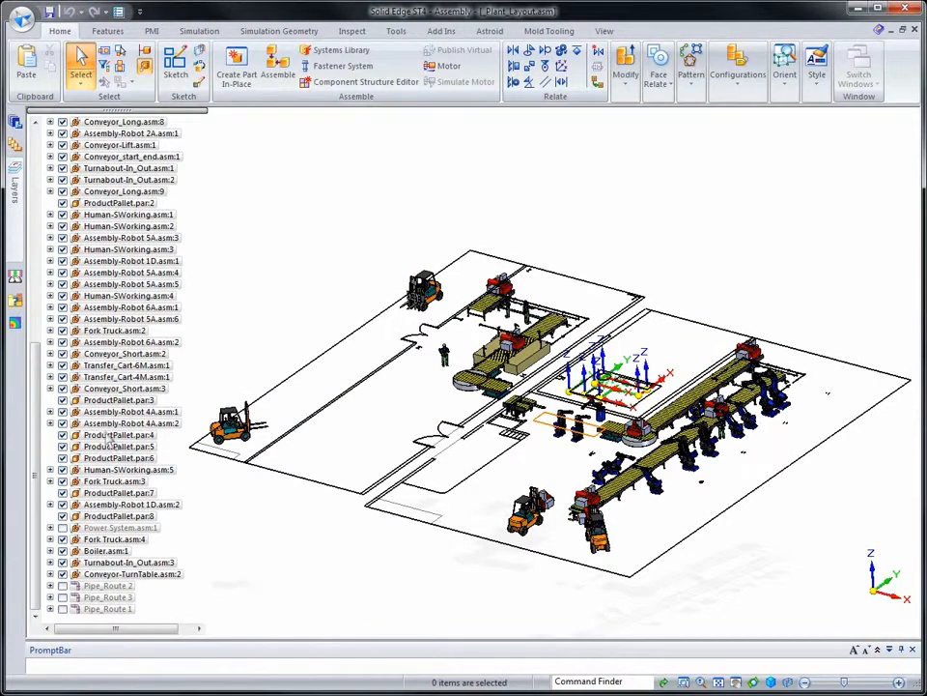
Step: Show FactoryFloor.par in the published plant assembly and hide it again
{"action": "left_click_drag", "start_coordinate": [34, 405], "coordinate": [36, 160]}
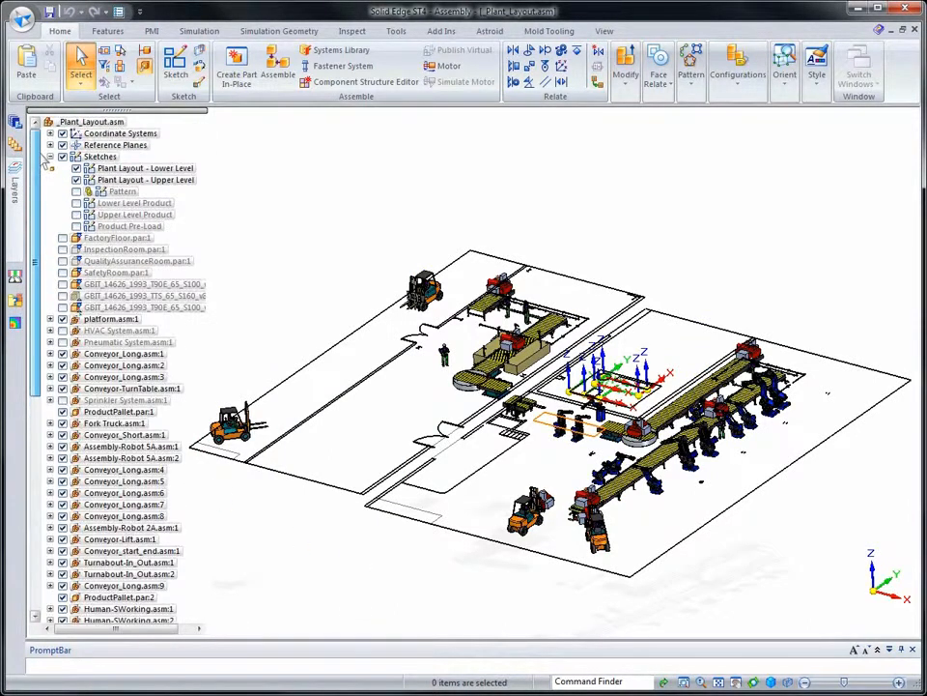
{"action": "left_click", "coordinate": [63, 238]}
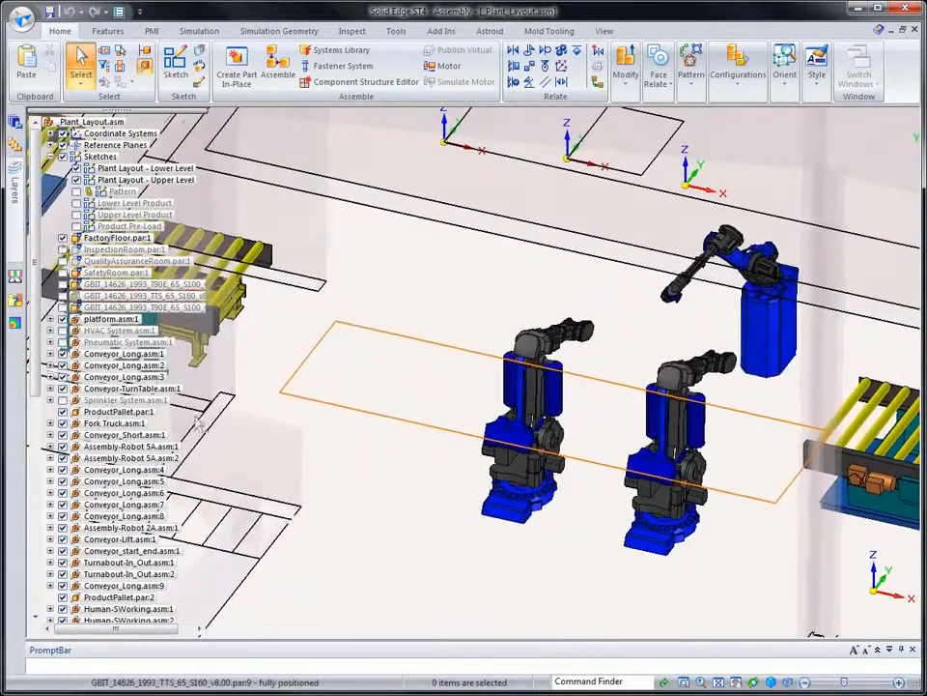
{"action": "left_click", "coordinate": [63, 238]}
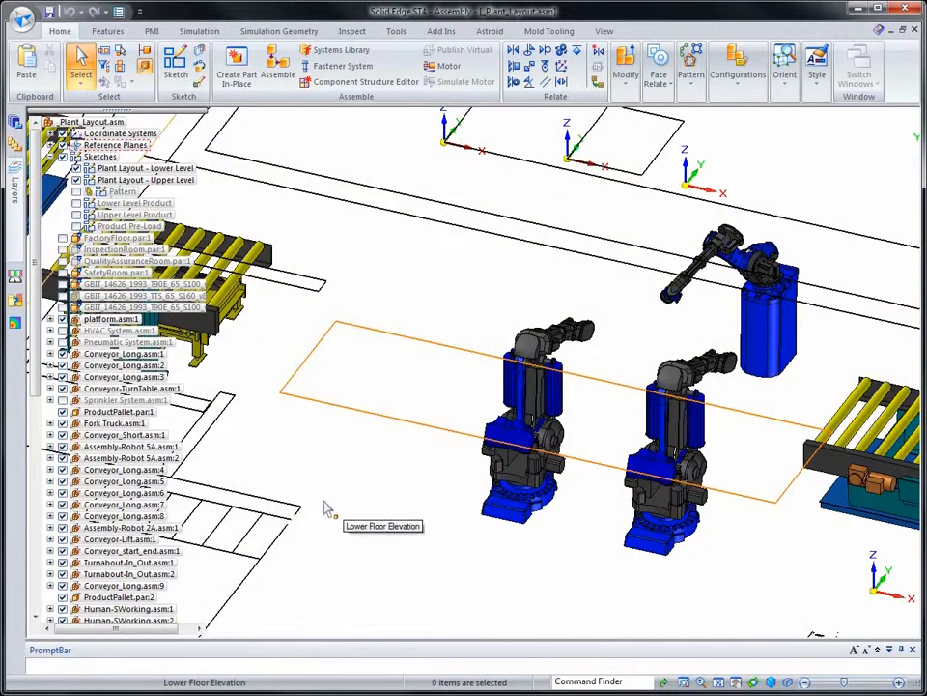
Step: Place PrecisionTable.asm from the OEMPrecisionTable library folder into the plant layout
{"action": "left_click", "coordinate": [15, 125]}
{"action": "double_click", "coordinate": [50, 233]}
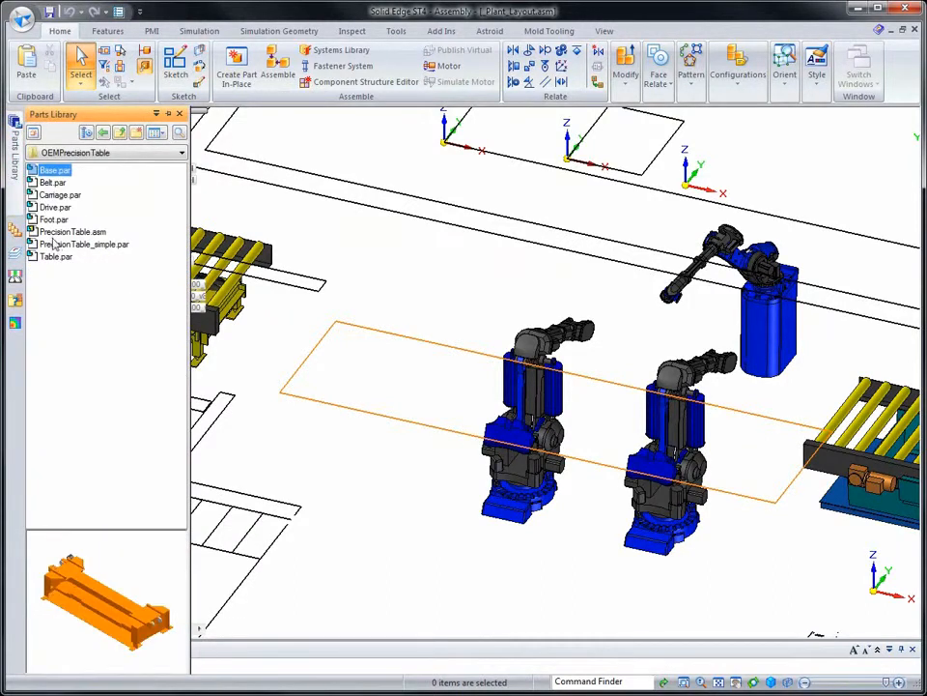
{"action": "left_click", "coordinate": [54, 233]}
{"action": "left_click_drag", "start_coordinate": [167, 249], "coordinate": [433, 271]}
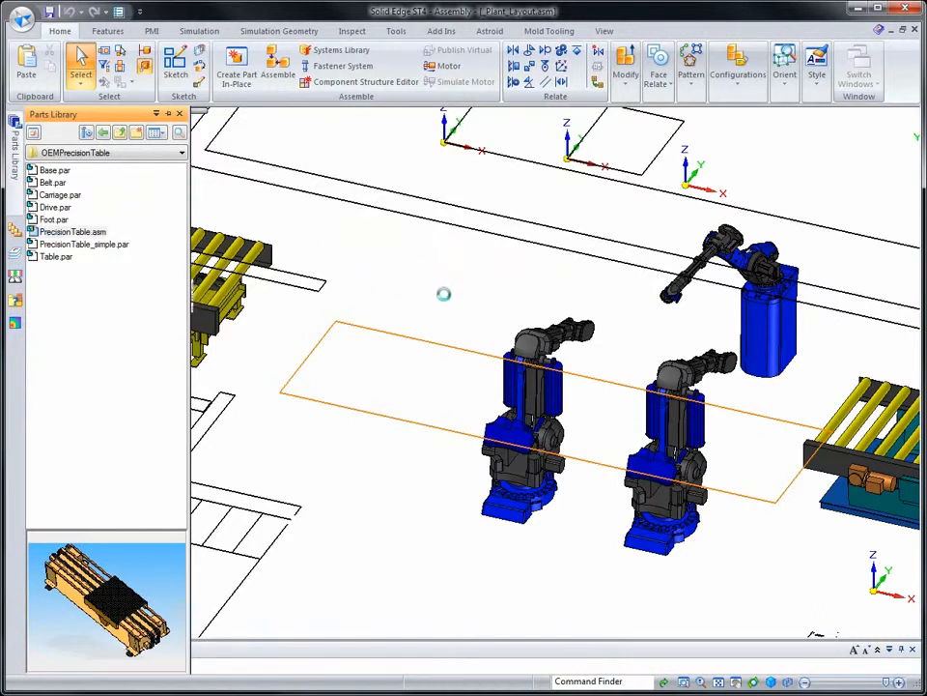
Step: Relate the end of the precision table to the plane through the short left line of the lower-level sketch rectangle, with 0.00 m offset
{"action": "right_click", "coordinate": [332, 341]}
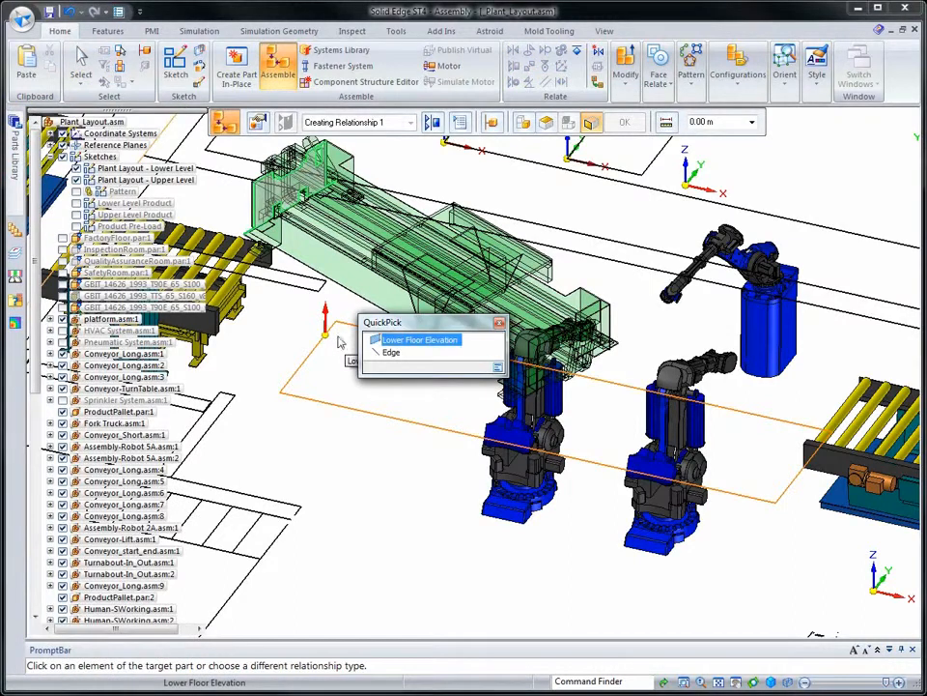
{"action": "left_click", "coordinate": [389, 357]}
{"action": "right_click", "coordinate": [412, 359]}
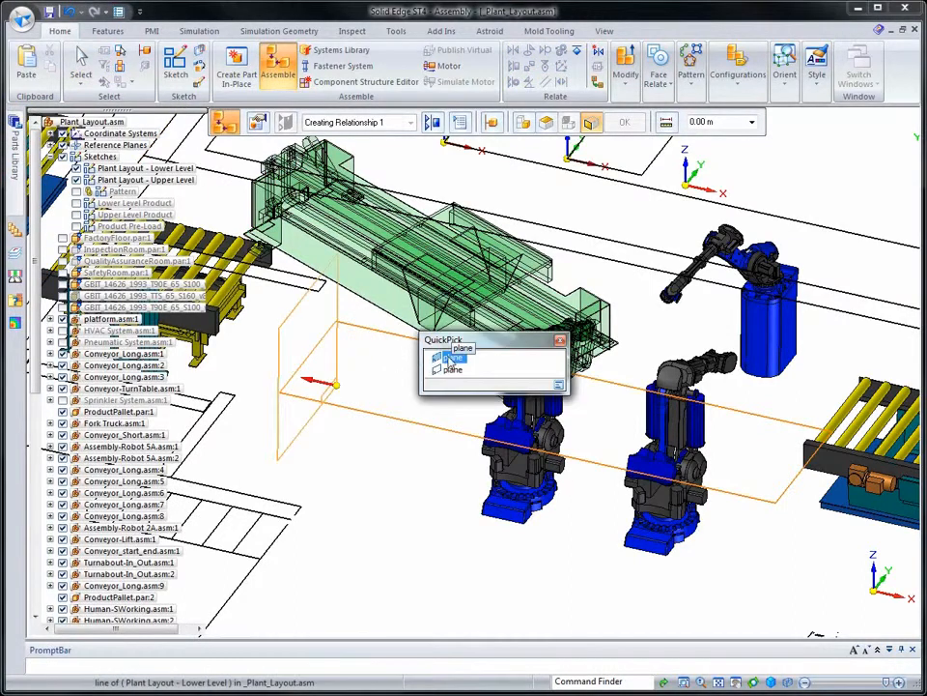
{"action": "left_click", "coordinate": [450, 360]}
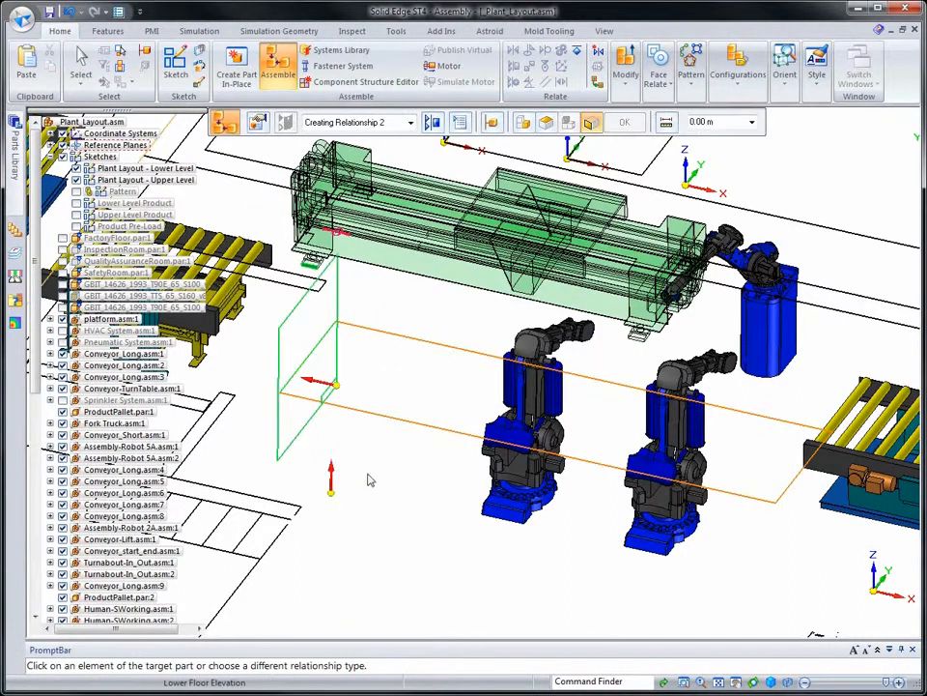
Step: Relate the precision table's side to the plane through the rectangle's long front line and its feet to the Lower Floor Elevation plane
{"action": "right_click", "coordinate": [389, 424]}
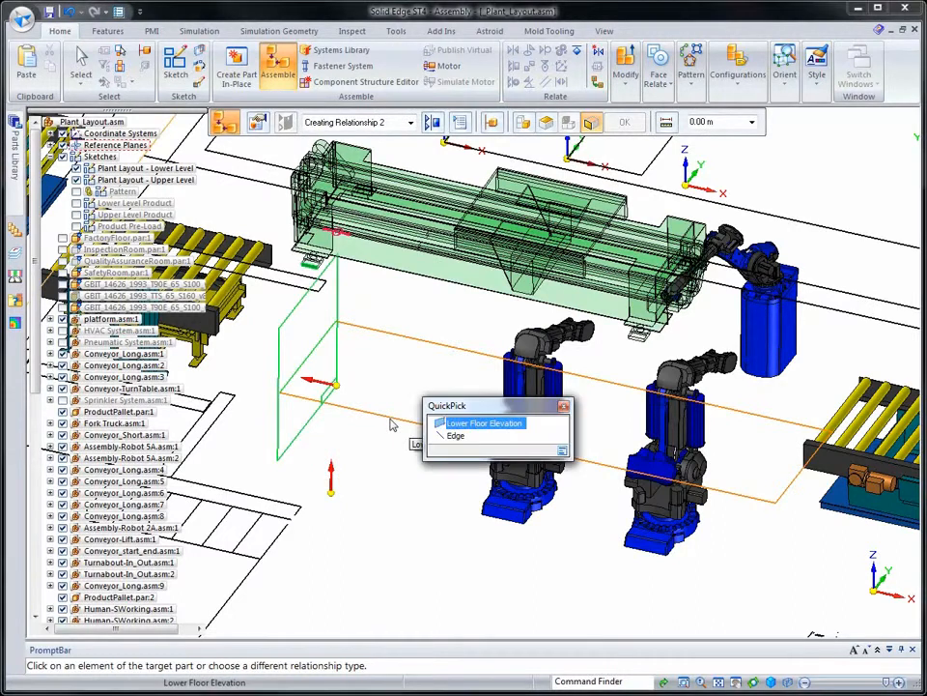
{"action": "left_click", "coordinate": [459, 439]}
{"action": "right_click", "coordinate": [458, 441]}
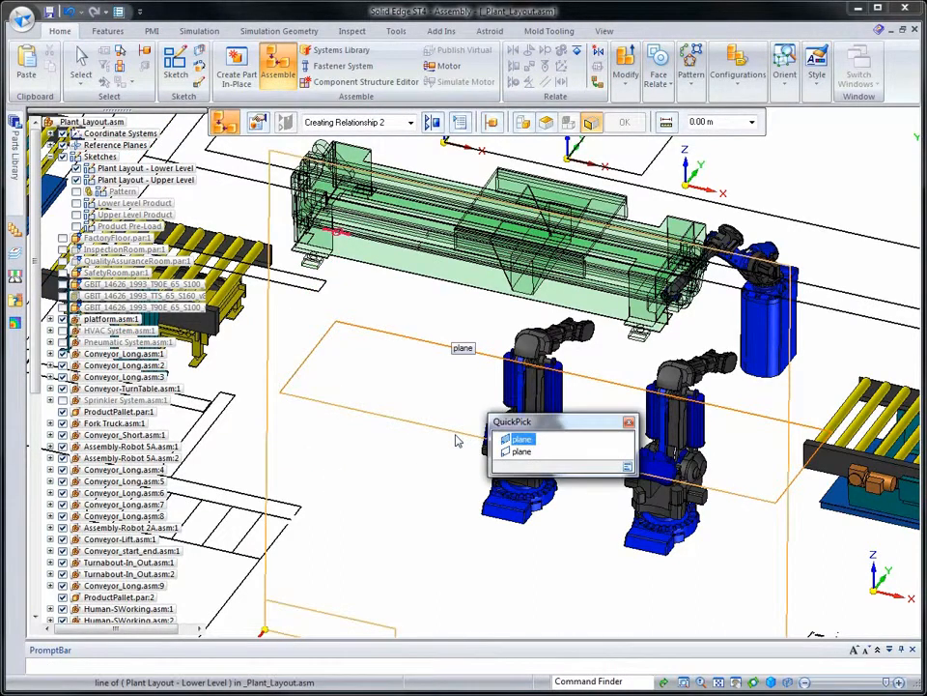
{"action": "left_click", "coordinate": [519, 440]}
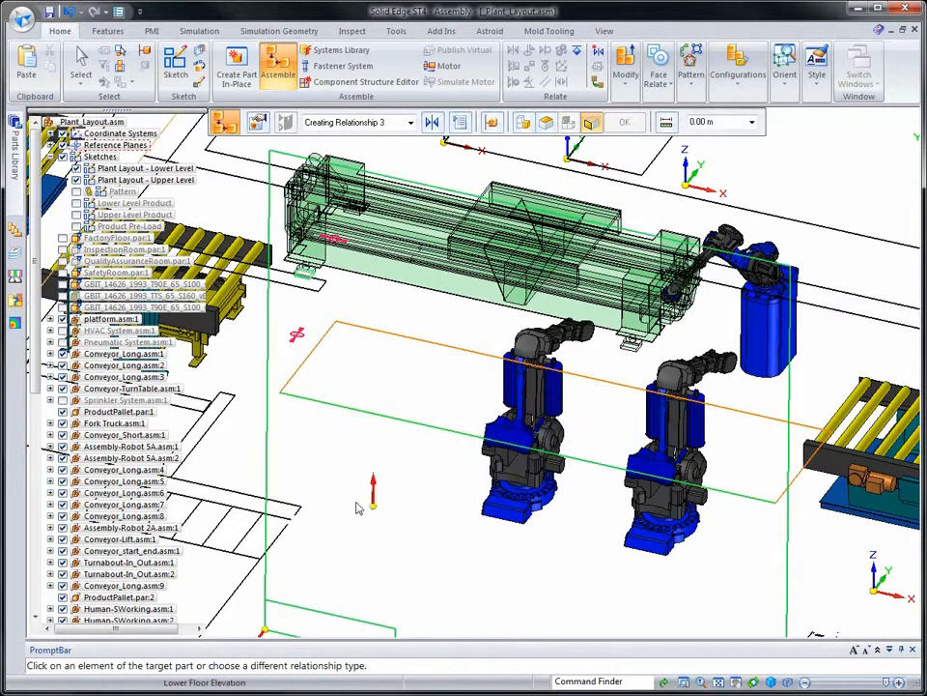
{"action": "left_click", "coordinate": [248, 383]}
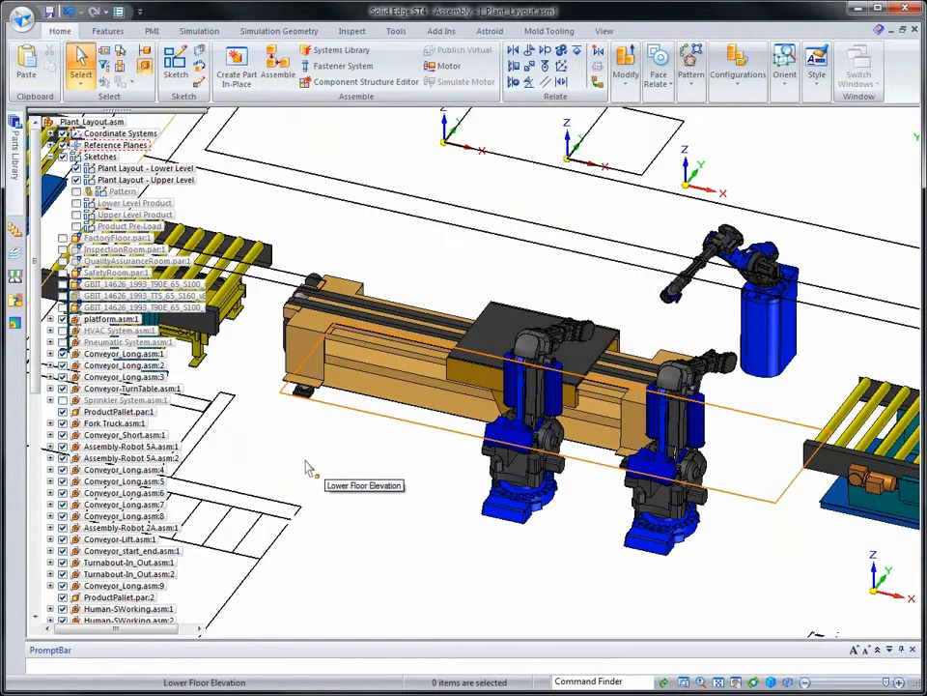
Step: Set the length of the precision table's rectangle to 3.7 m in the Plant Layout - Lower Level sketch
{"action": "left_click", "coordinate": [360, 417]}
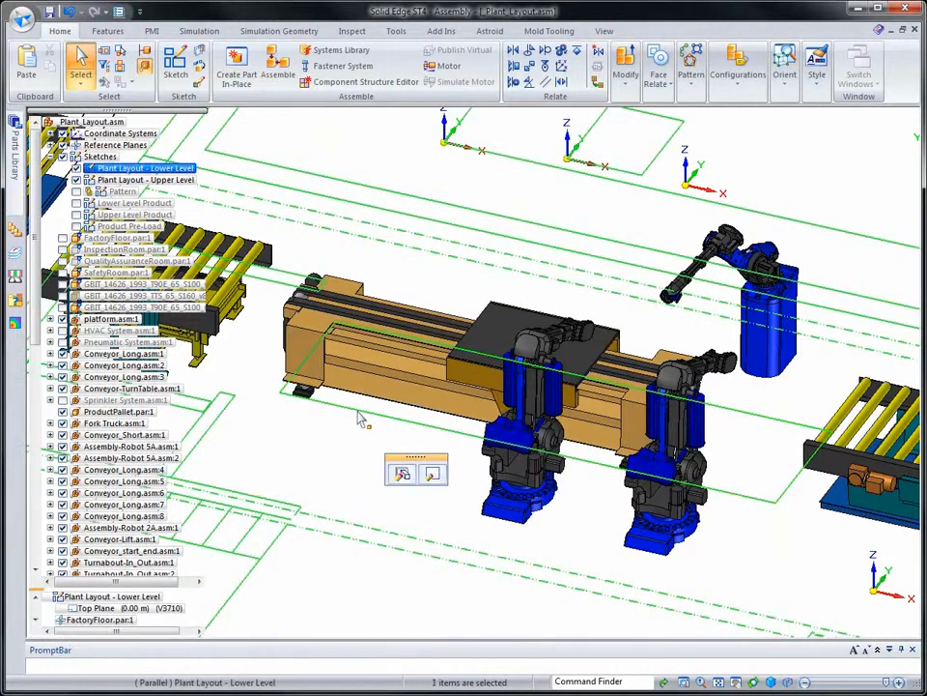
{"action": "left_click", "coordinate": [402, 472]}
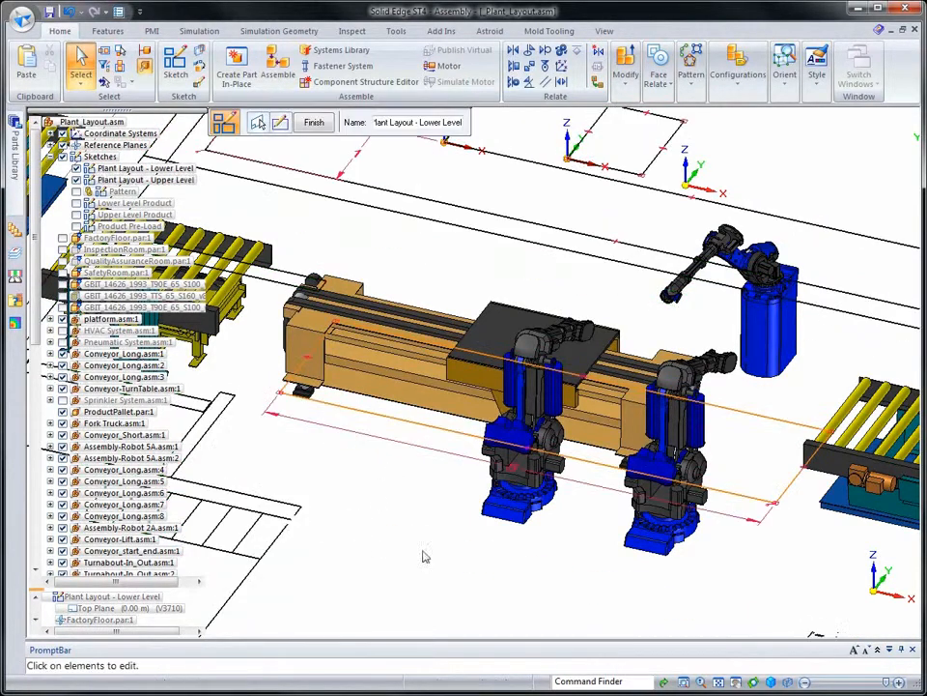
{"action": "left_click", "coordinate": [520, 468]}
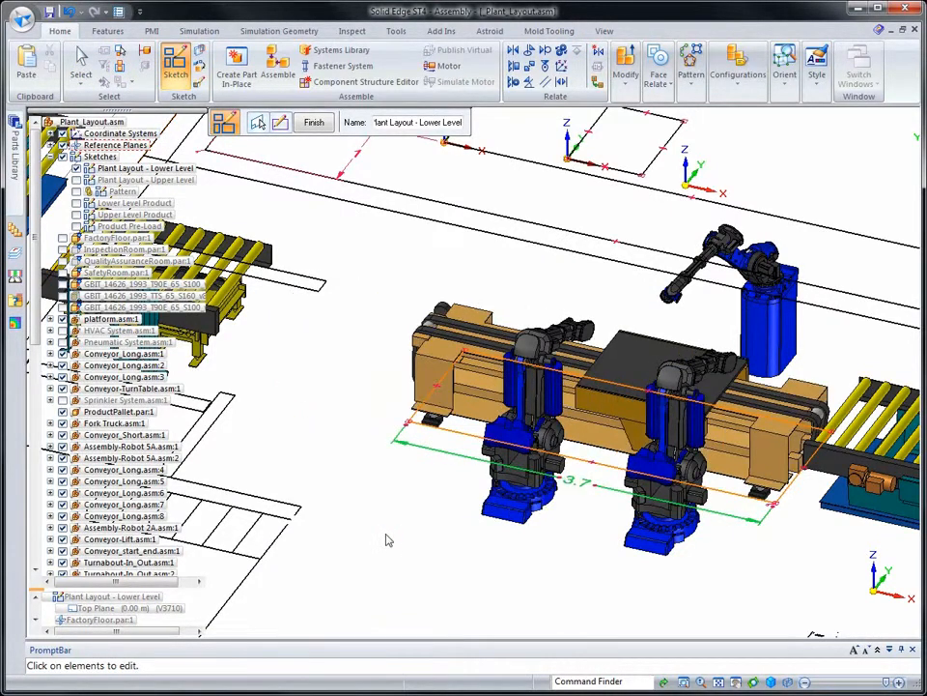
{"action": "key", "text": "Escape"}
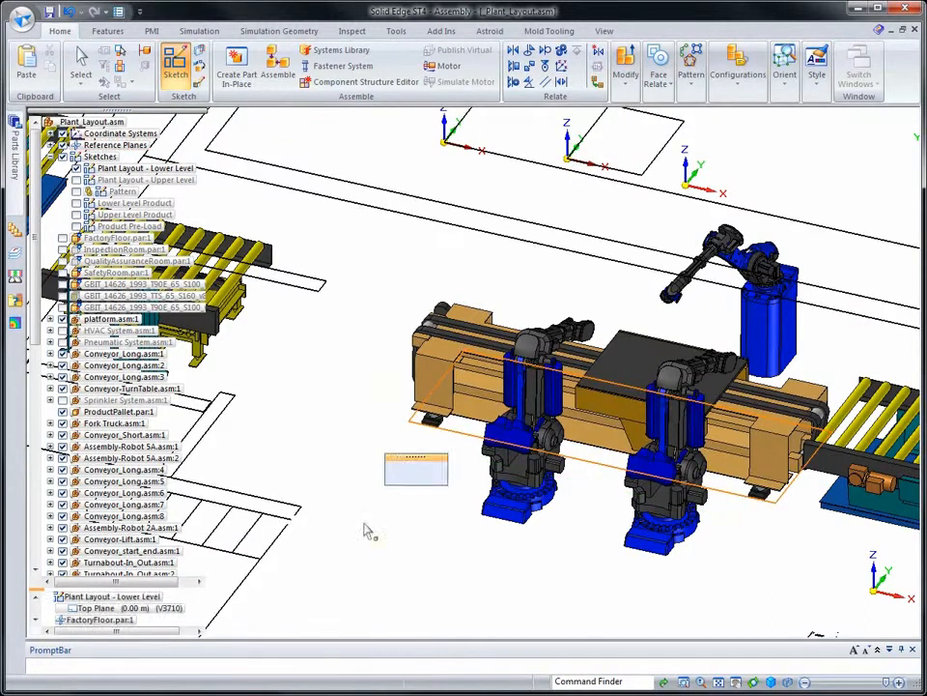
Step: Hide the Plant Layout - Lower Level and Plant Layout - Upper Level sketches
{"action": "left_click", "coordinate": [367, 528]}
{"action": "left_click", "coordinate": [76, 180]}
{"action": "left_click", "coordinate": [76, 169]}
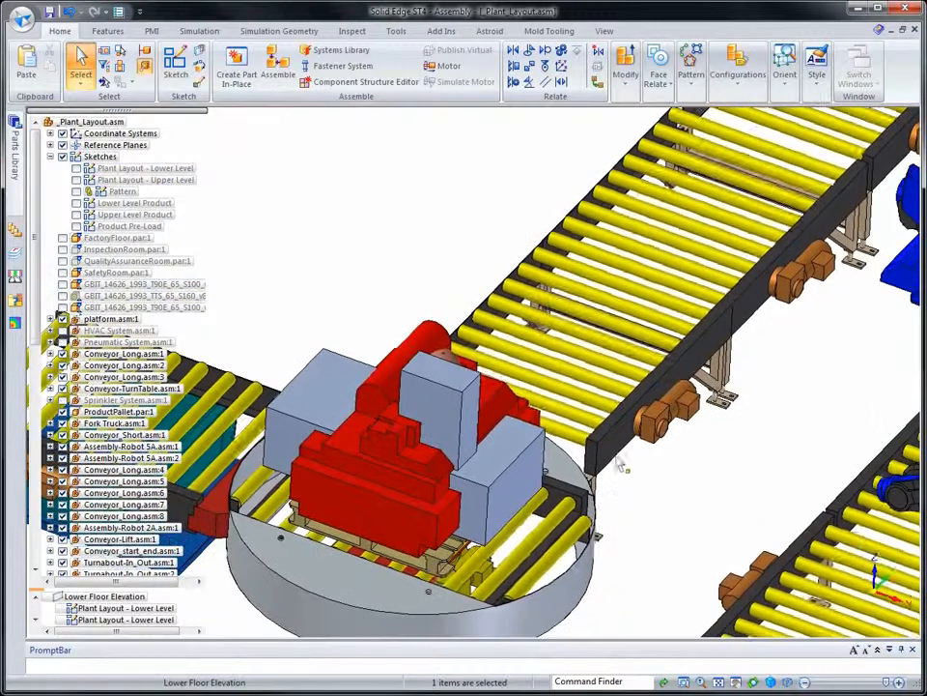
Step: Copy Conveyor_Short.asm:3 by its lower rail corner to the rail corner of the conveyor facing the precision table, and rotate the copy in line
{"action": "right_click", "coordinate": [621, 443]}
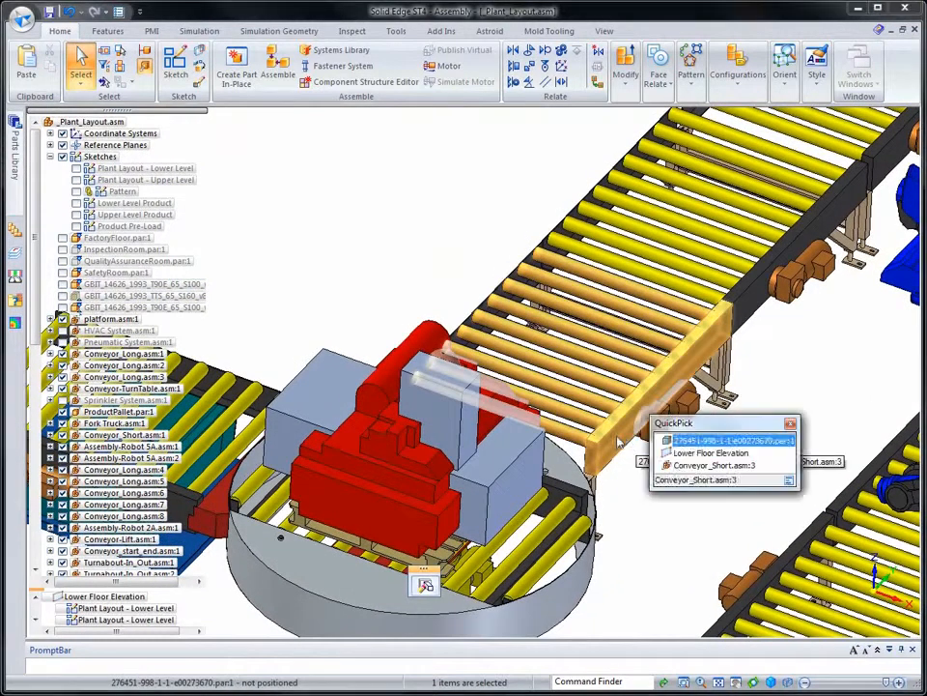
{"action": "left_click", "coordinate": [692, 472]}
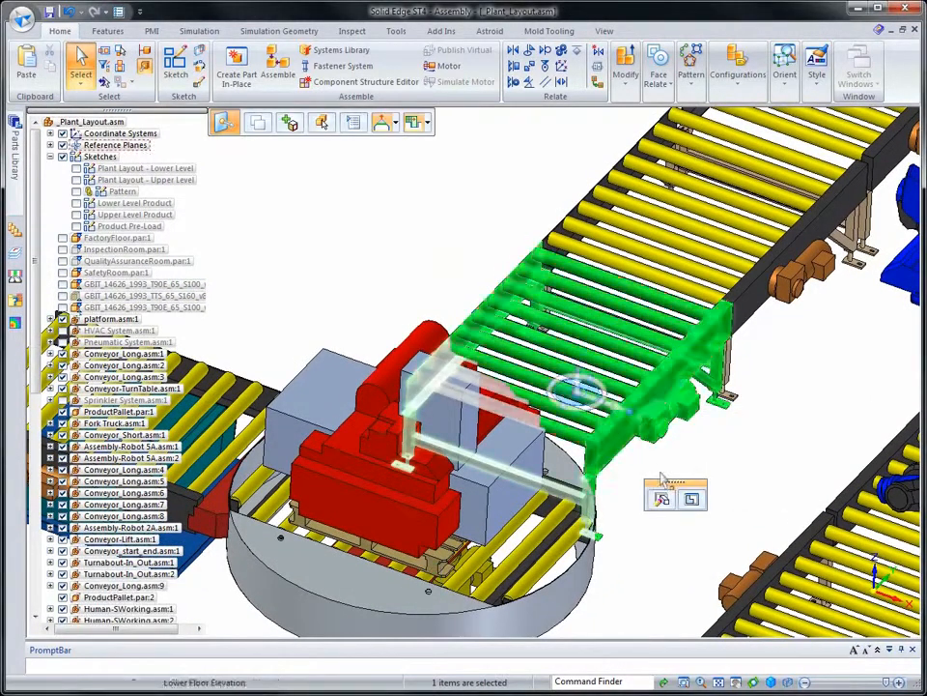
{"action": "left_click_drag", "start_coordinate": [578, 391], "coordinate": [596, 442]}
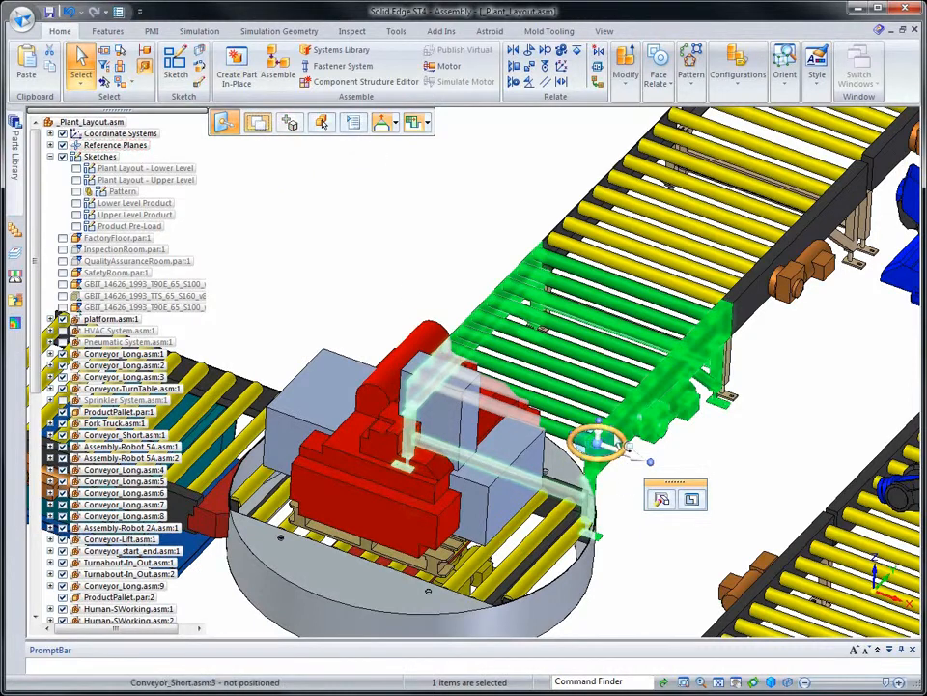
{"action": "left_click", "coordinate": [597, 442]}
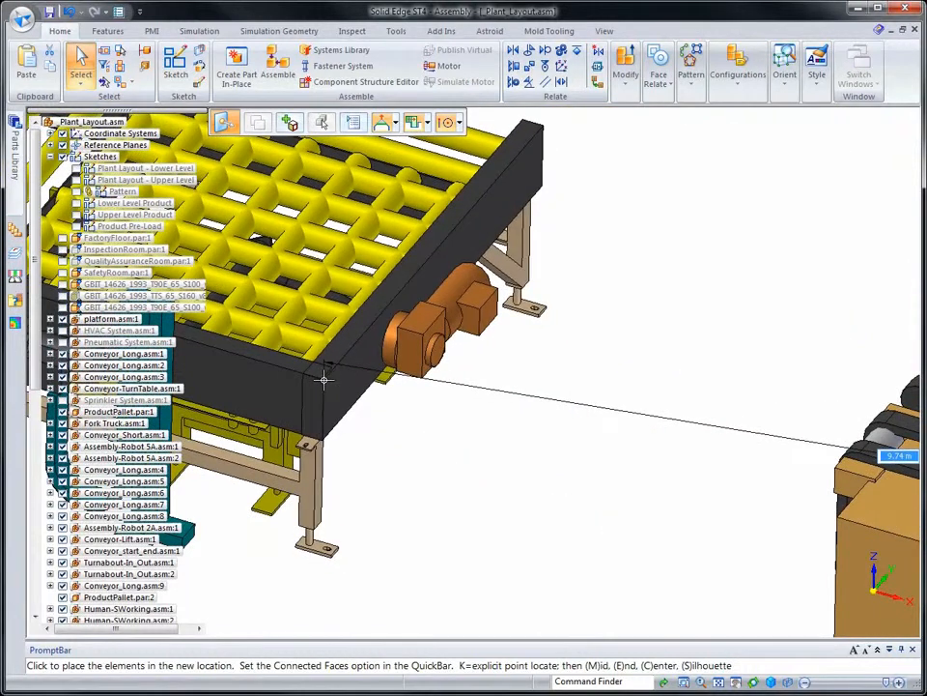
{"action": "left_click", "coordinate": [324, 378]}
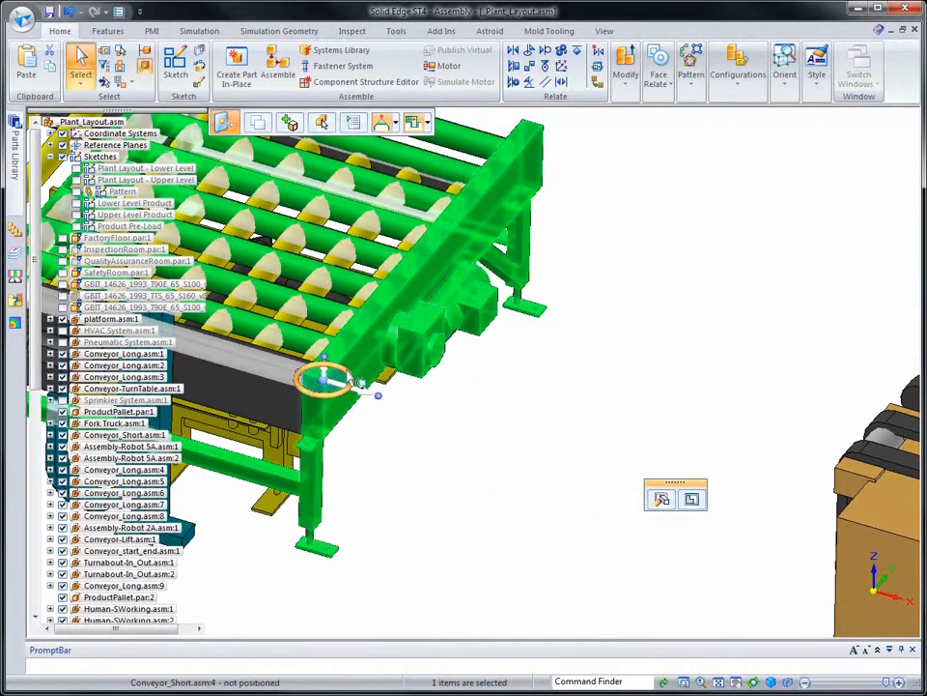
{"action": "left_click", "coordinate": [377, 394]}
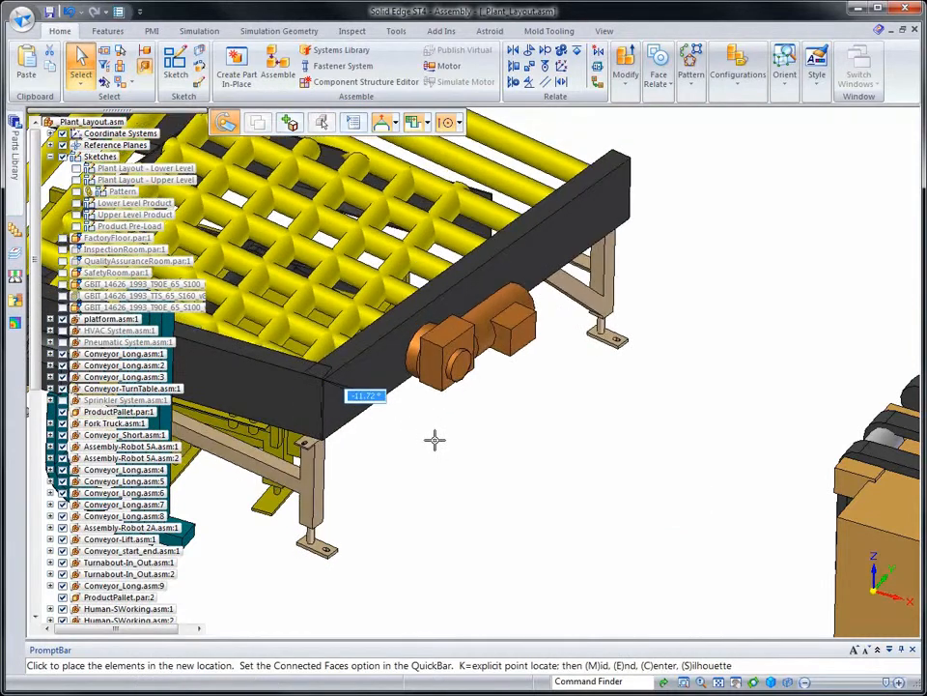
{"action": "type", "text": "-"}
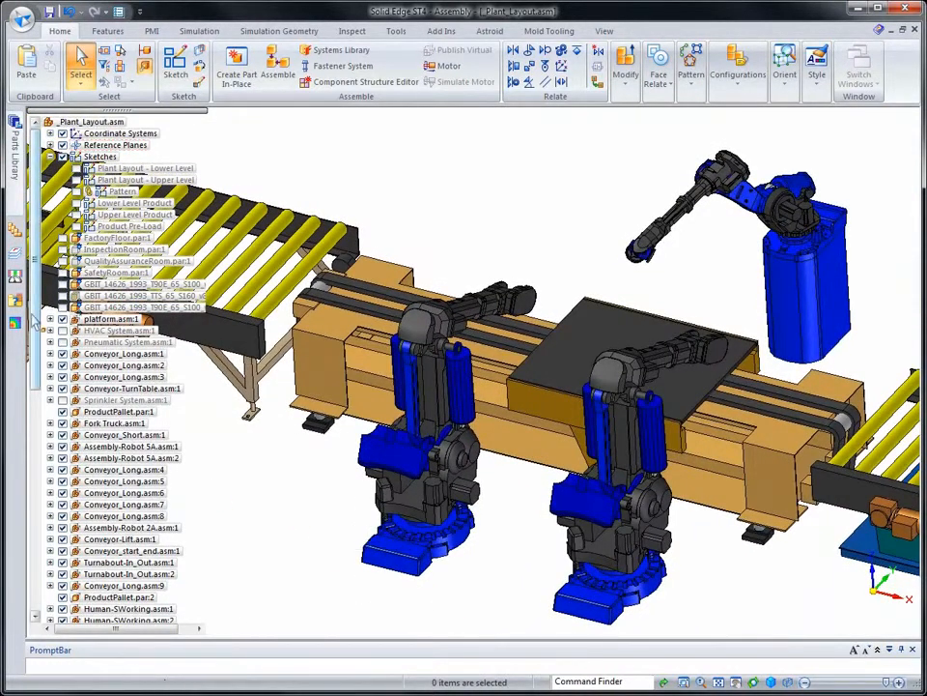
Step: Switch PrecisionTable.asm:1 to its designed assembly representation
{"action": "scroll", "coordinate": [41, 565], "scroll_direction": "down", "scroll_amount": 12}
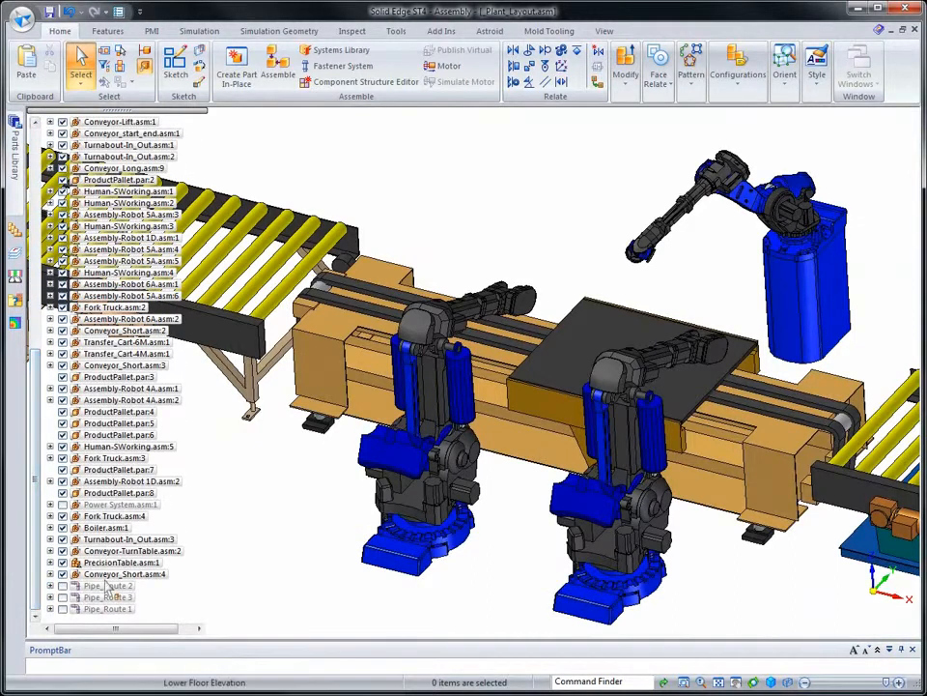
{"action": "right_click", "coordinate": [114, 563]}
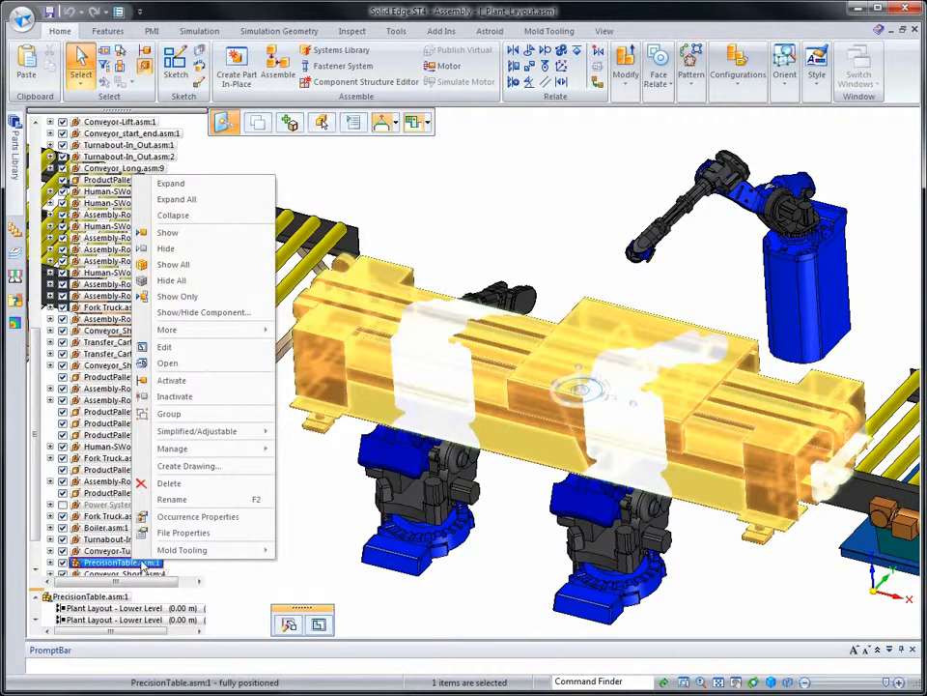
{"action": "mouse_move", "coordinate": [232, 433]}
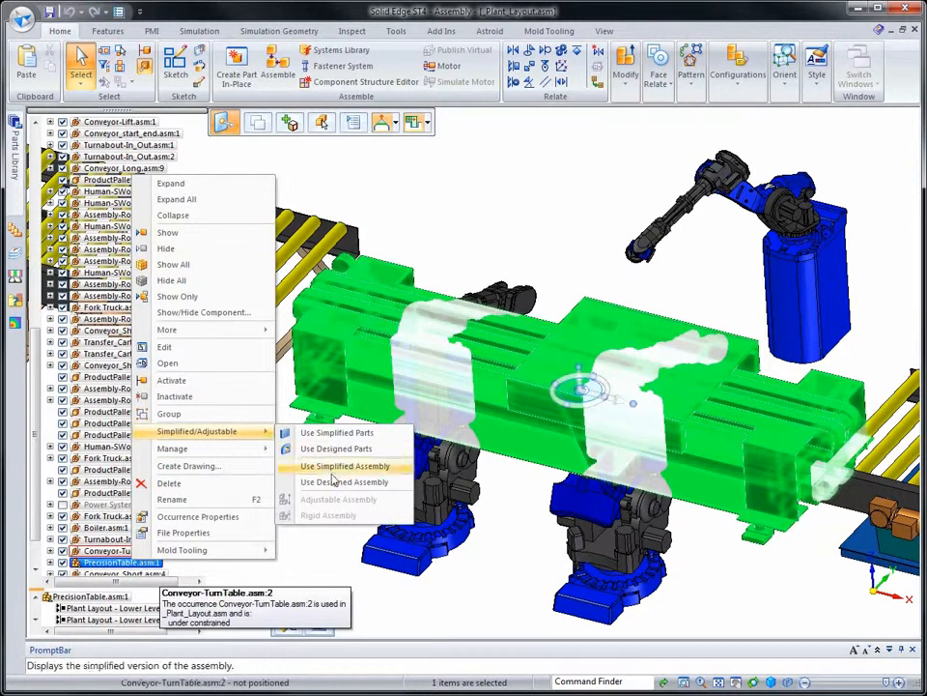
{"action": "left_click", "coordinate": [333, 481]}
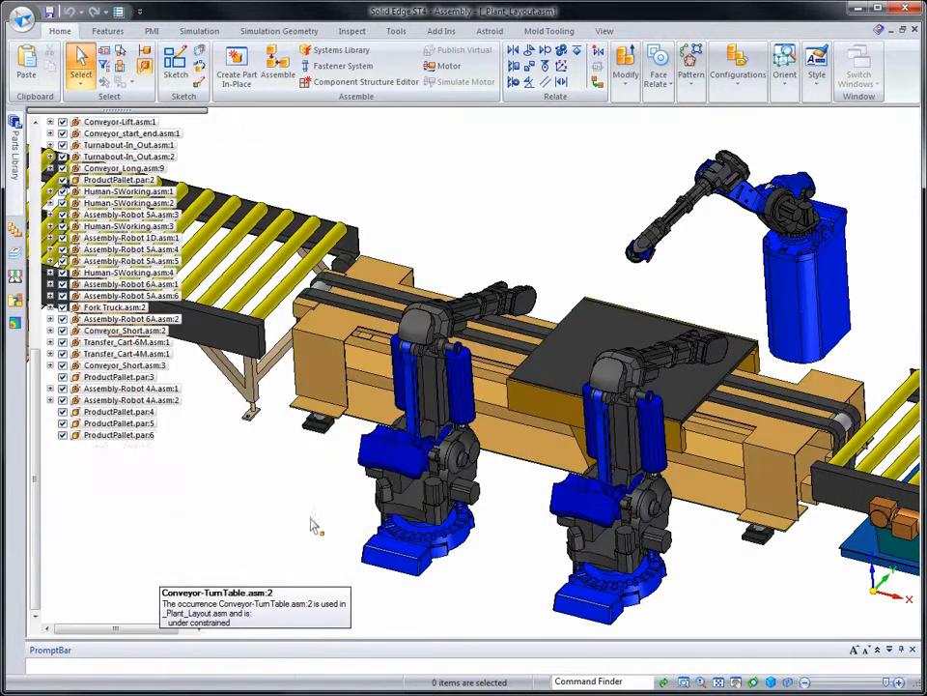
{"action": "left_click", "coordinate": [307, 509]}
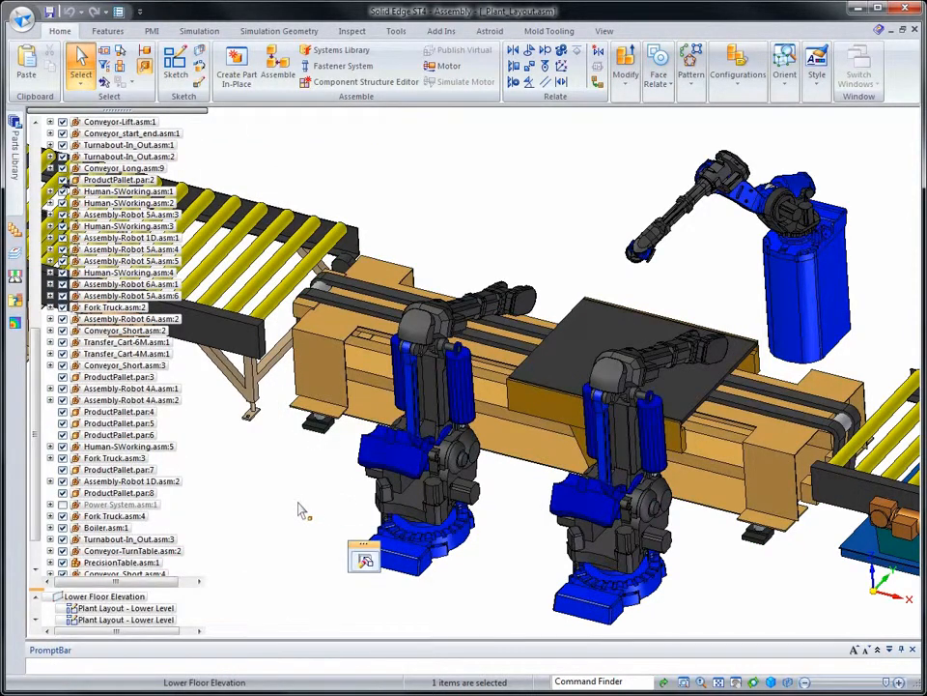
Step: Display PrecisionTable.asm:1 with its designed parts and take a closer look at the detail
{"action": "left_click", "coordinate": [125, 562]}
{"action": "right_click", "coordinate": [126, 564]}
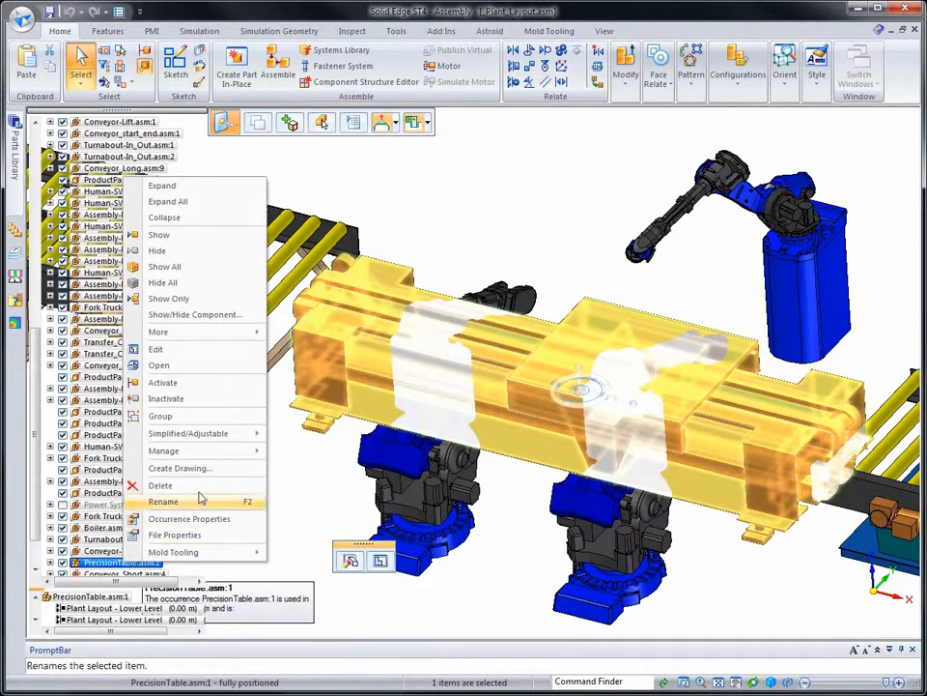
{"action": "mouse_move", "coordinate": [244, 438]}
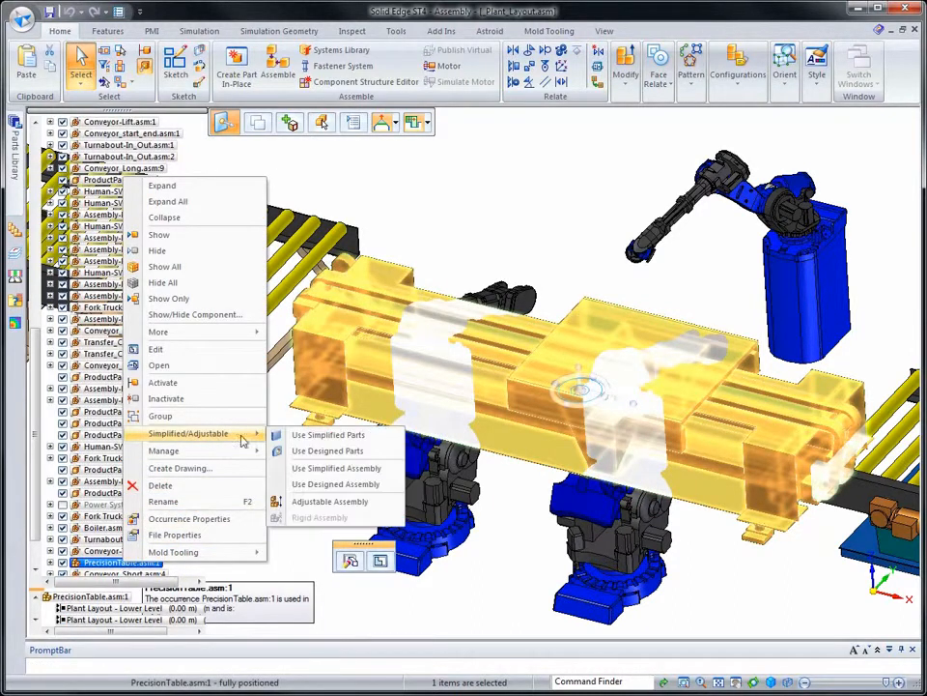
{"action": "left_click", "coordinate": [305, 451]}
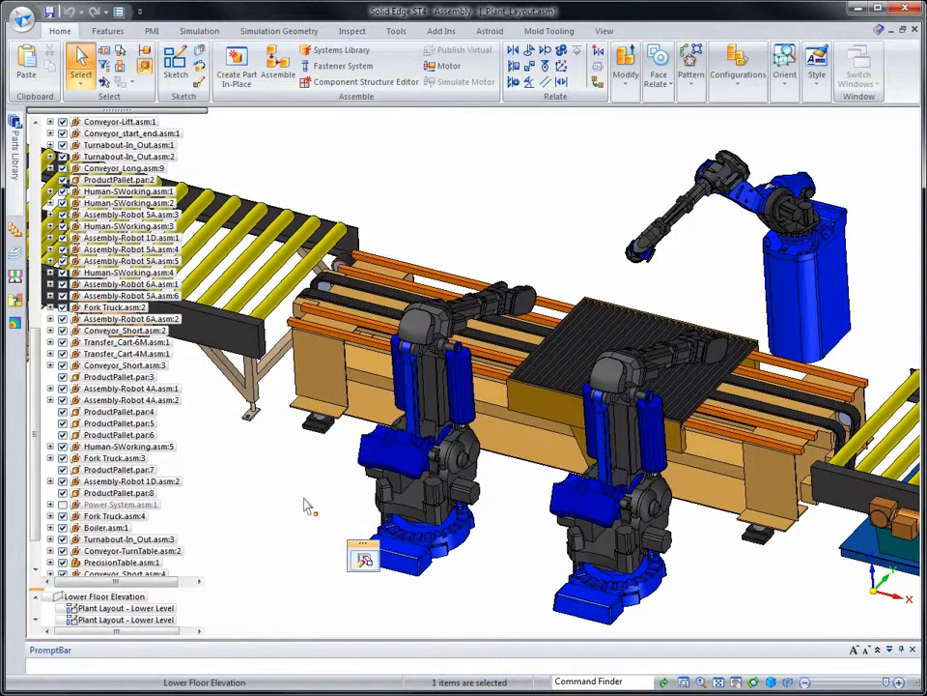
{"action": "scroll", "coordinate": [305, 506], "scroll_direction": "up", "scroll_amount": 3}
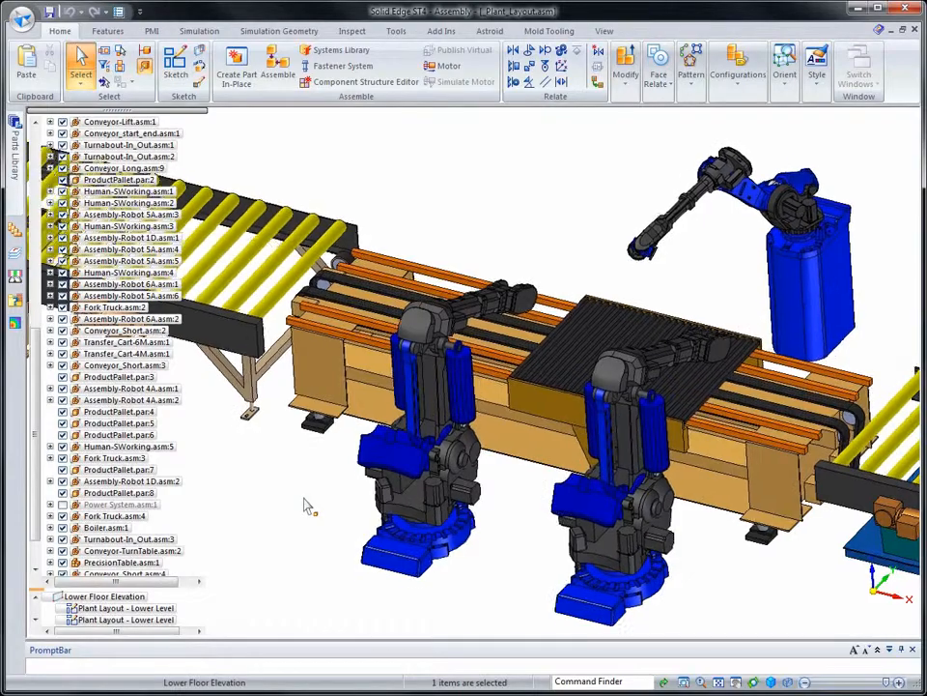
{"action": "scroll", "coordinate": [306, 506], "scroll_direction": "up", "scroll_amount": 5}
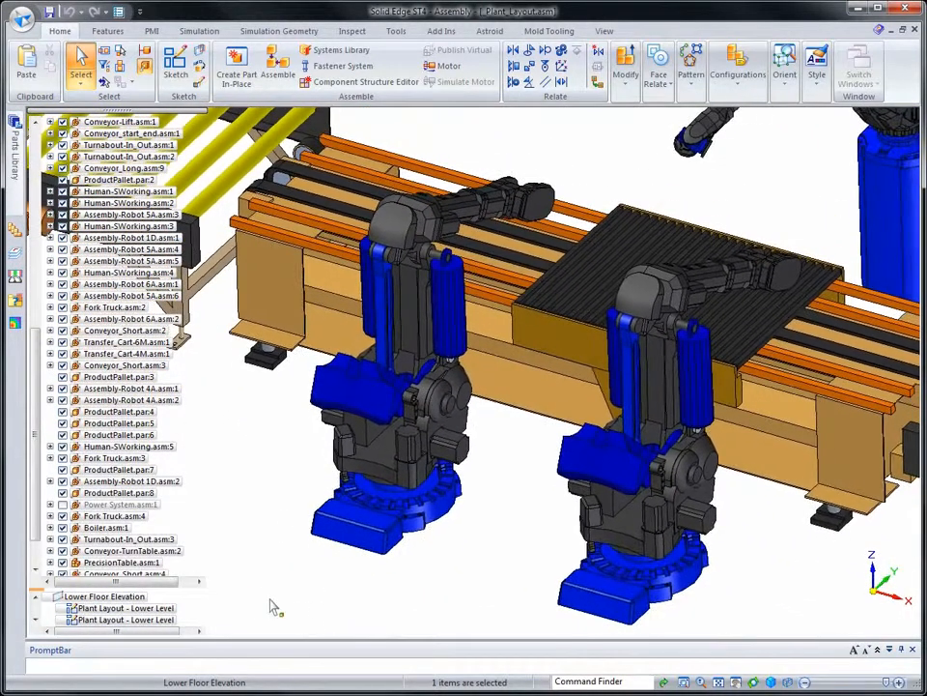
Step: Switch PrecisionTable.asm:1 to its simplified assembly representation
{"action": "right_click", "coordinate": [147, 562]}
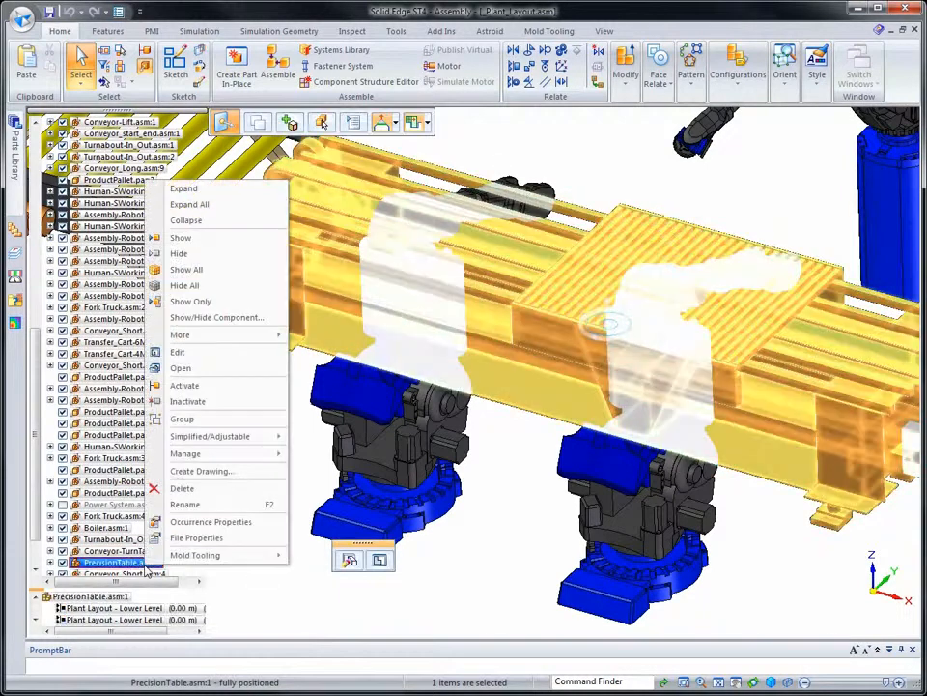
{"action": "mouse_move", "coordinate": [253, 437]}
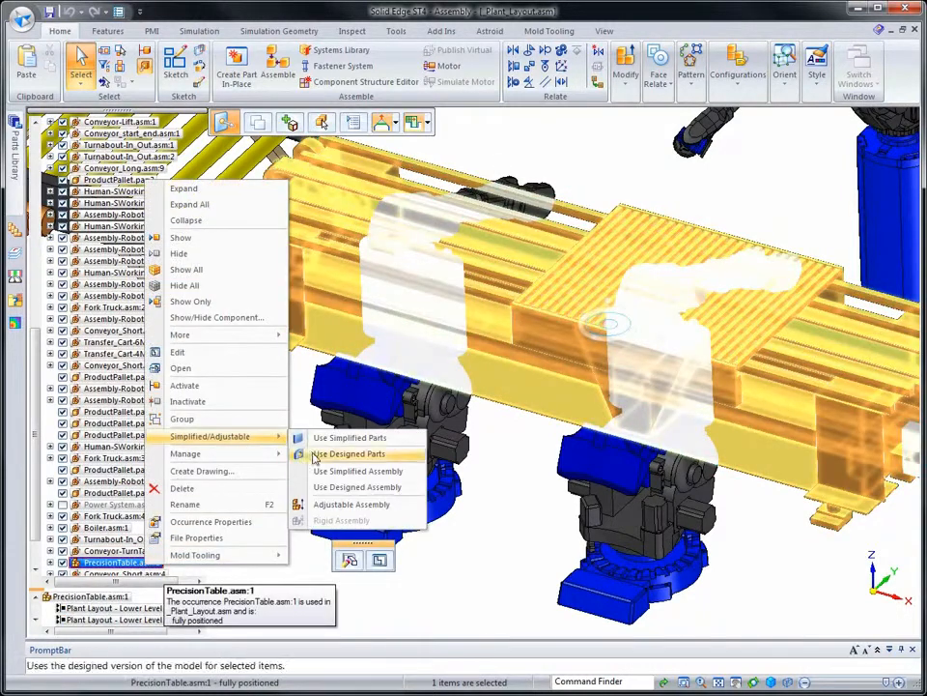
{"action": "left_click", "coordinate": [328, 471]}
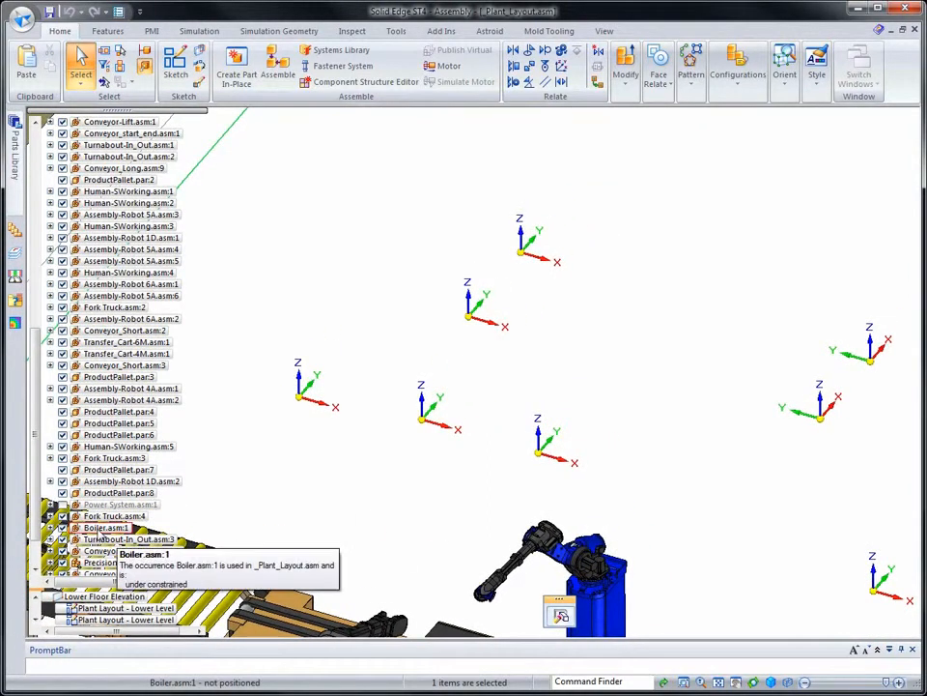
Step: Replace the virtual component Boiler.asm:1 with Boiler Unit.asm from the Boiler folder
{"action": "left_click", "coordinate": [101, 529]}
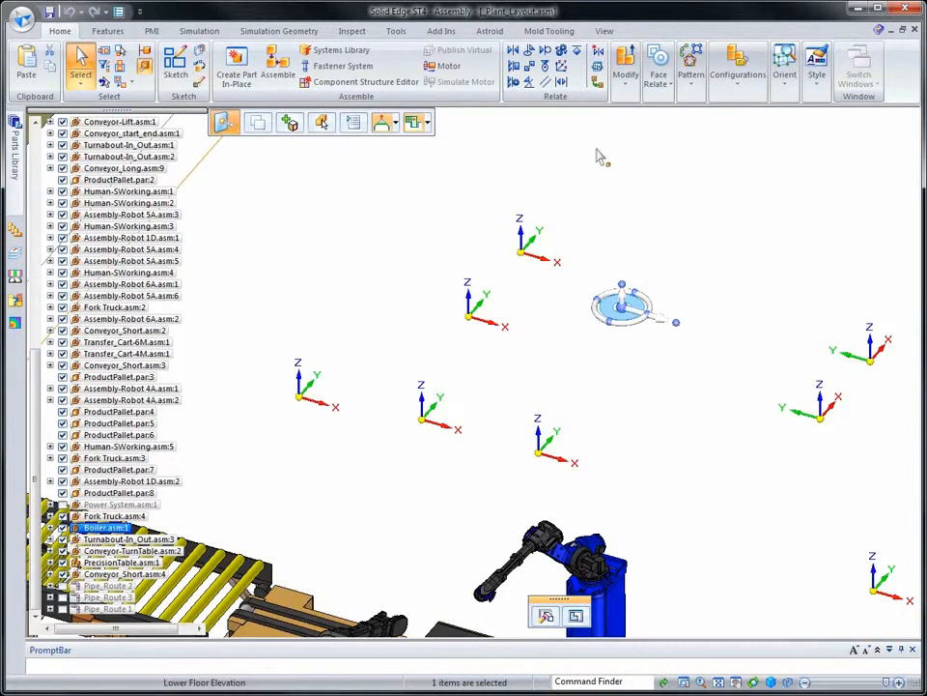
{"action": "left_click", "coordinate": [626, 85]}
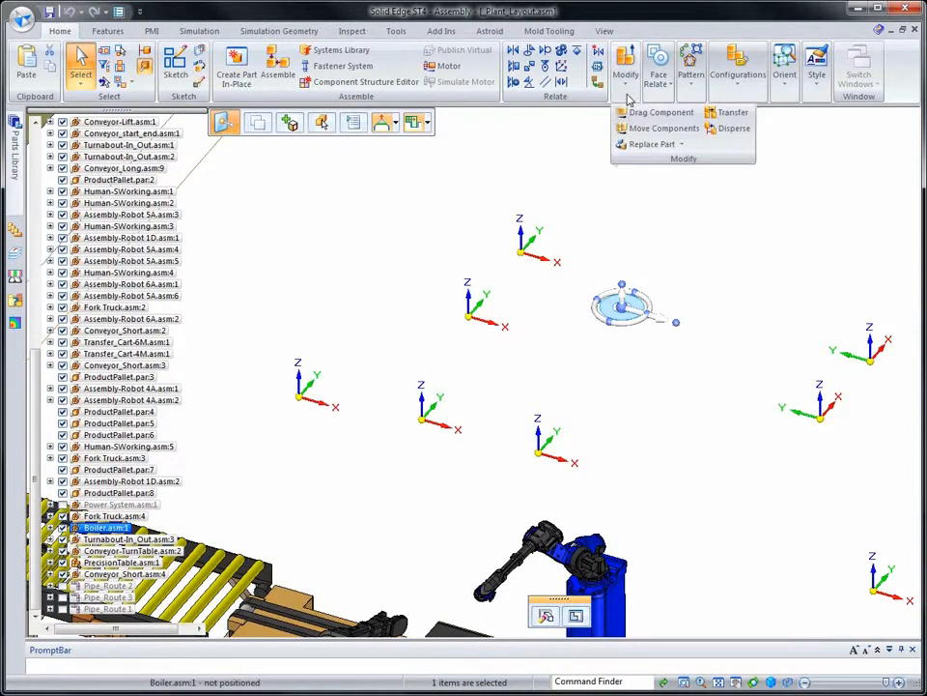
{"action": "left_click", "coordinate": [646, 144]}
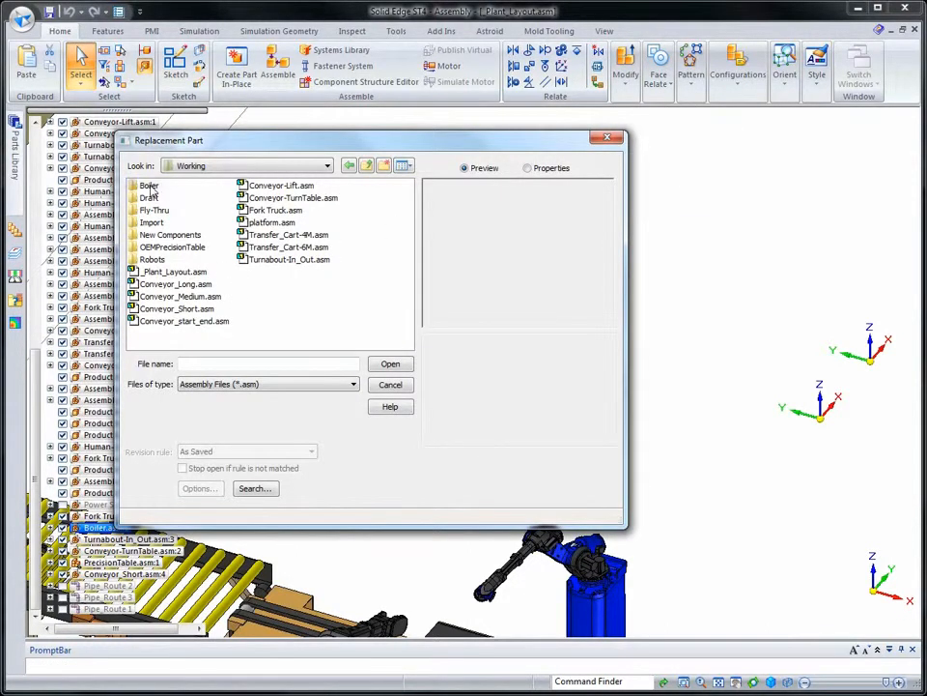
{"action": "double_click", "coordinate": [149, 185]}
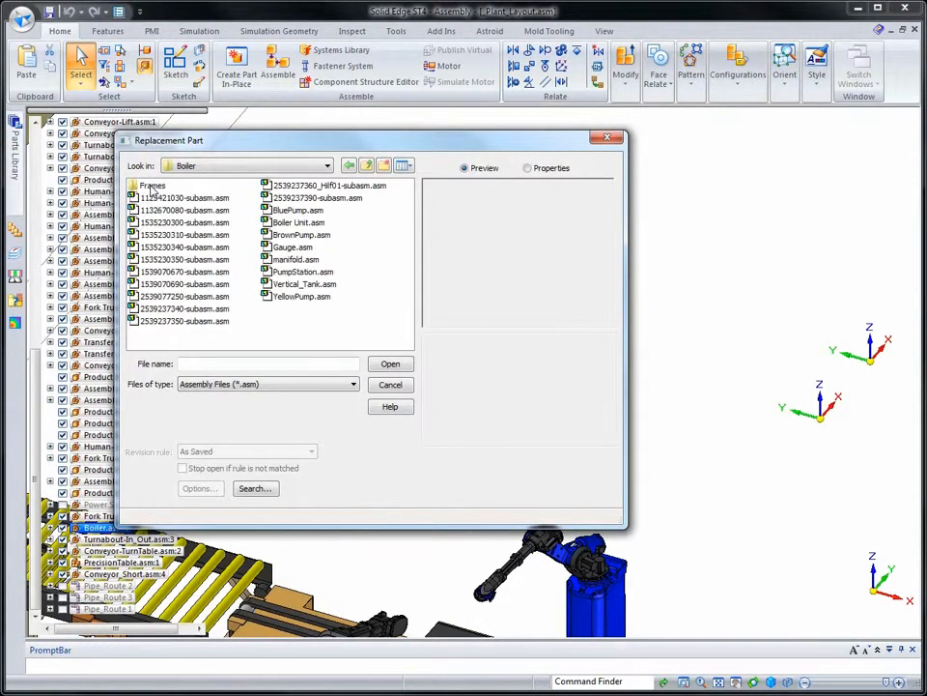
{"action": "left_click", "coordinate": [287, 223]}
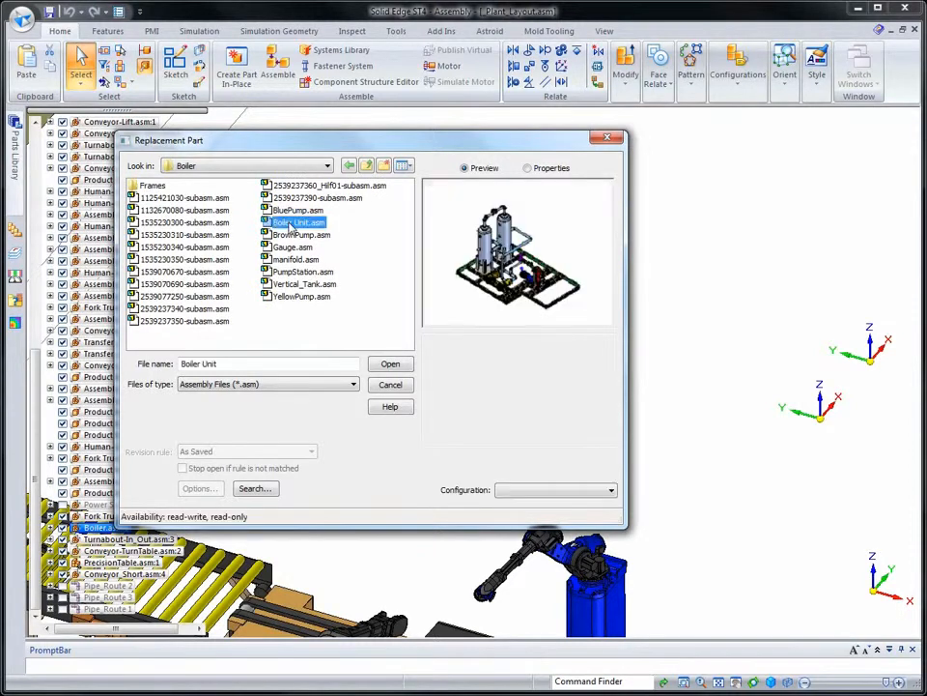
{"action": "left_click", "coordinate": [390, 365]}
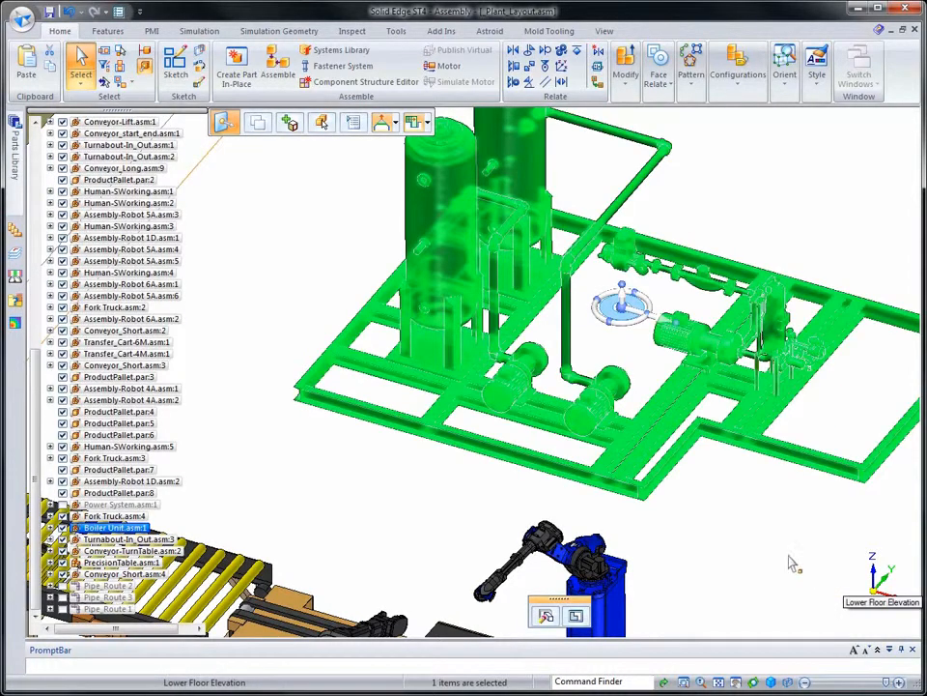
{"action": "left_click", "coordinate": [795, 563]}
{"action": "middle_click", "coordinate": [770, 552]}
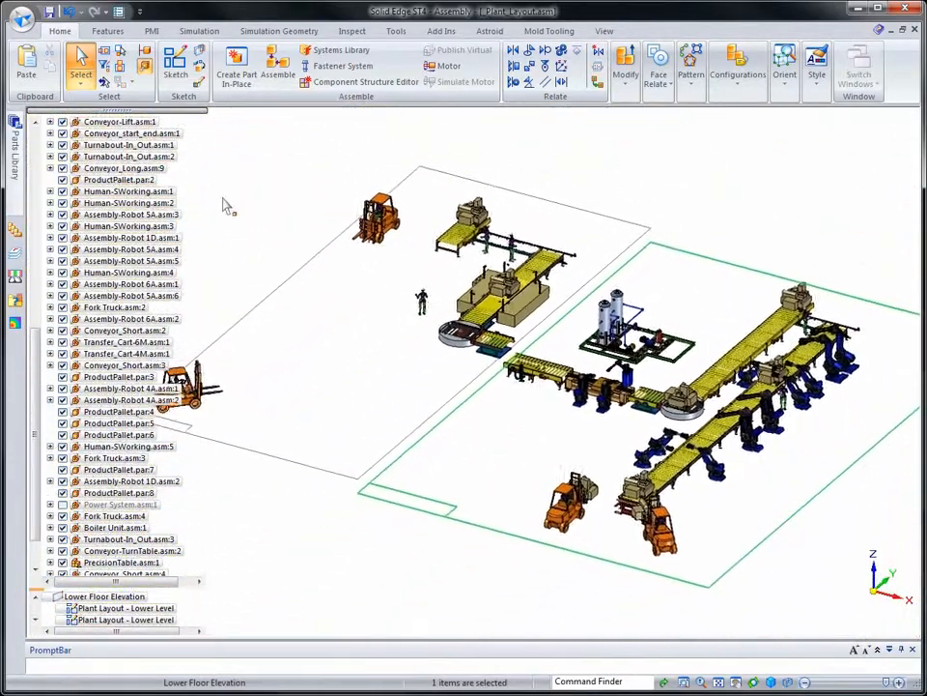
Step: Hide the plant layout sketches and show all components of _Plant_Layout.asm
{"action": "left_click_drag", "start_coordinate": [38, 320], "coordinate": [35, 122]}
{"action": "left_click", "coordinate": [62, 145]}
{"action": "left_click", "coordinate": [73, 123]}
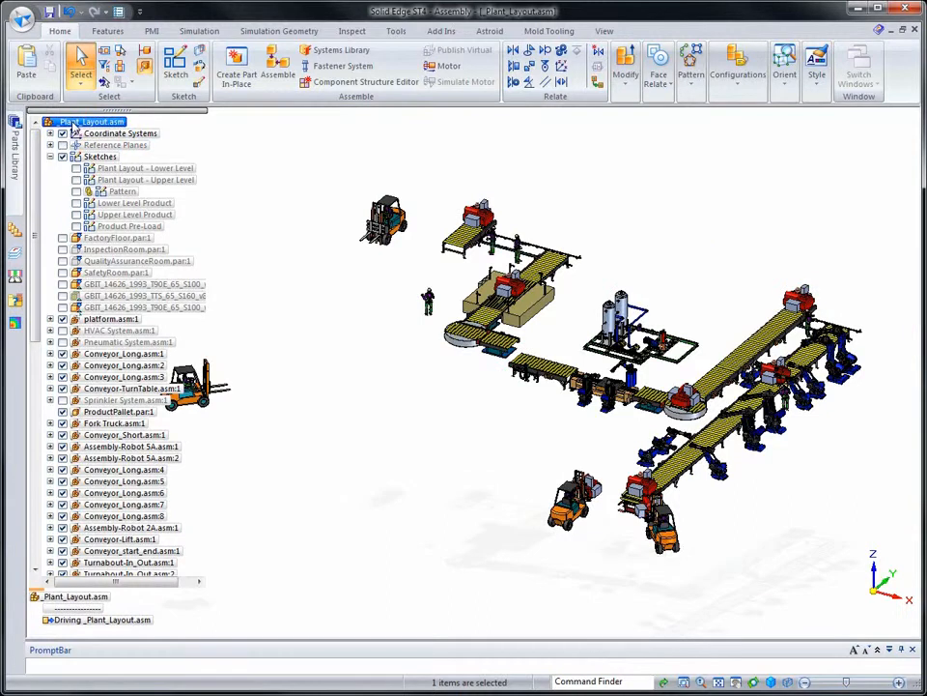
{"action": "right_click", "coordinate": [73, 124]}
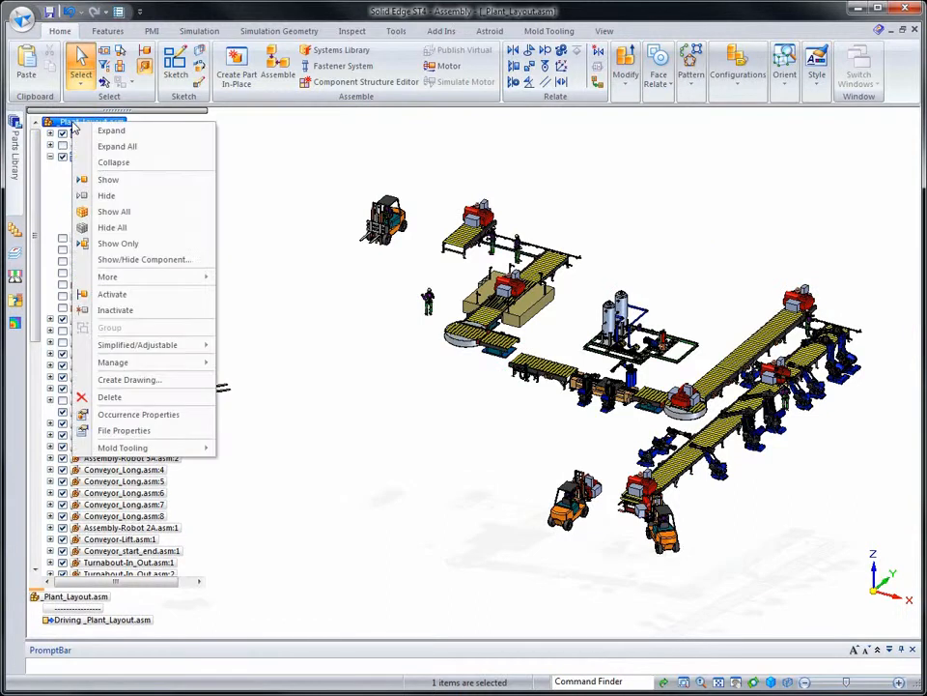
{"action": "left_click", "coordinate": [114, 212]}
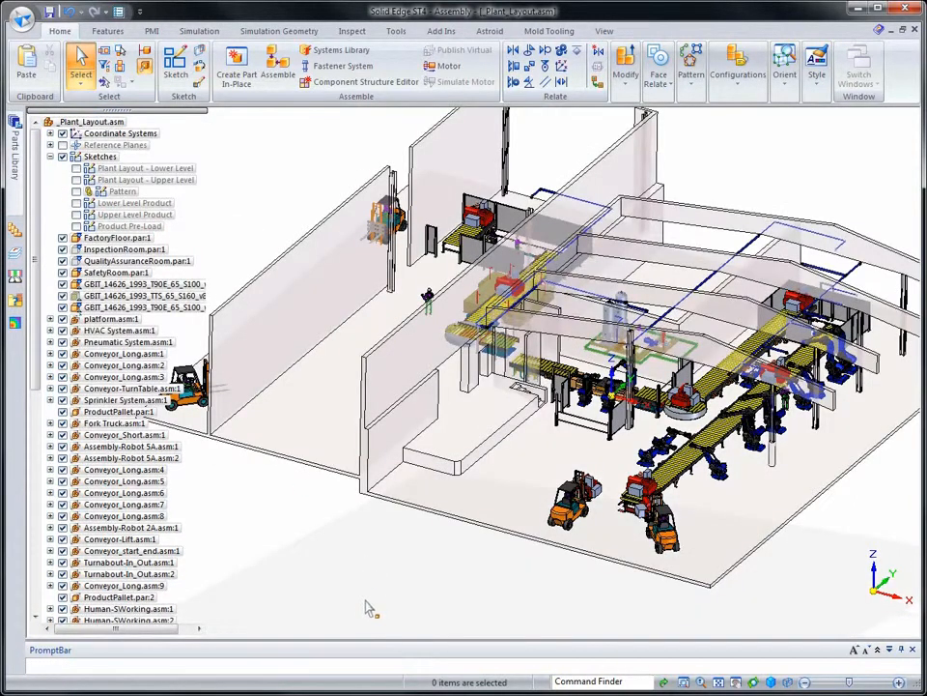
{"action": "scroll", "coordinate": [370, 609], "scroll_direction": "down", "scroll_amount": 3}
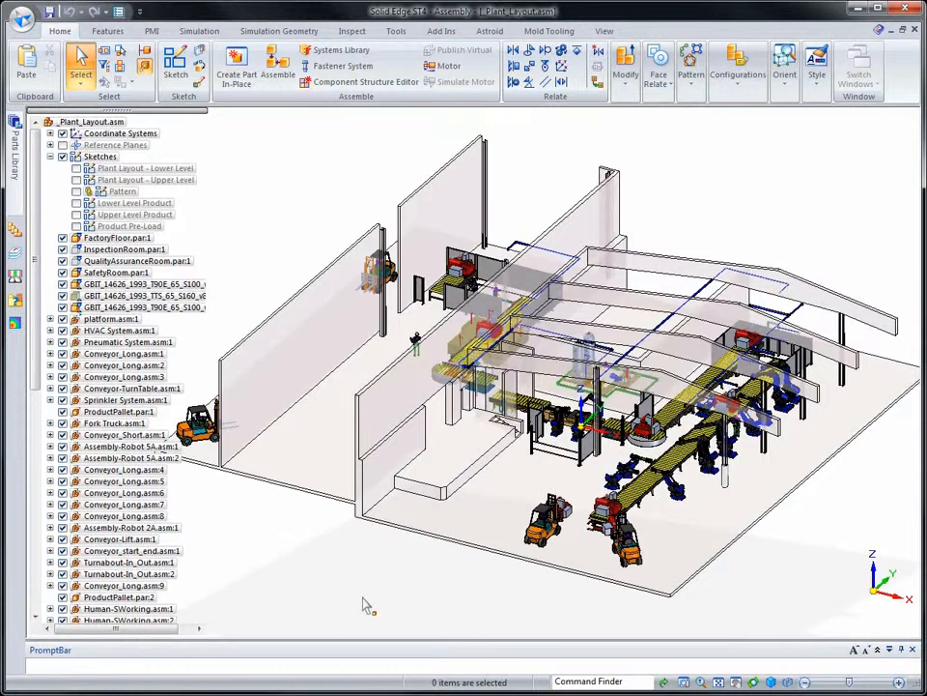
Step: Display only the components in the Bolier Room zone and hide FactoryFloor.par:1
{"action": "left_click", "coordinate": [15, 302]}
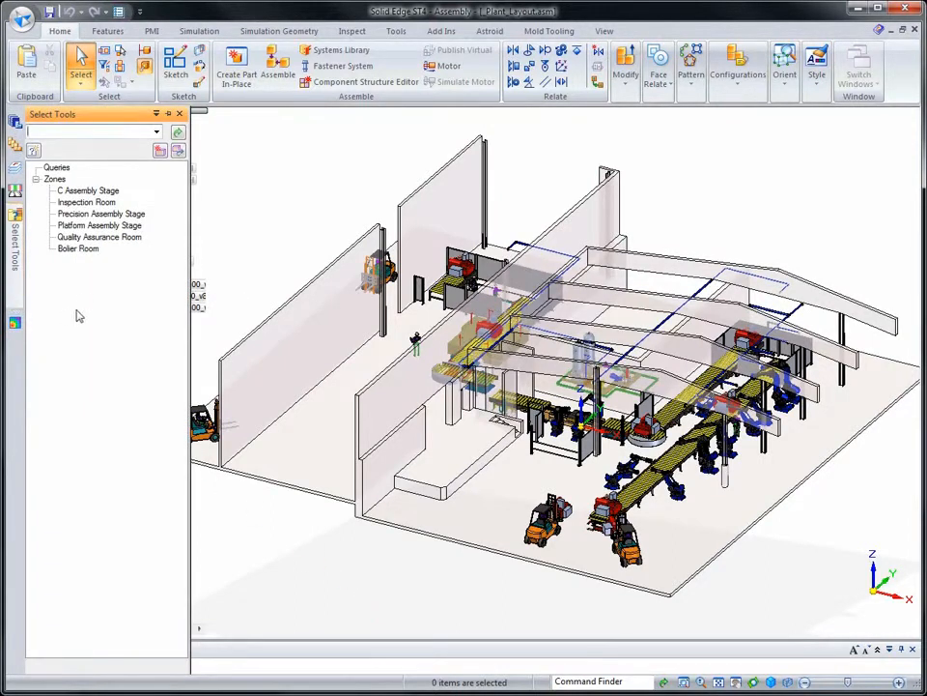
{"action": "left_click", "coordinate": [78, 249]}
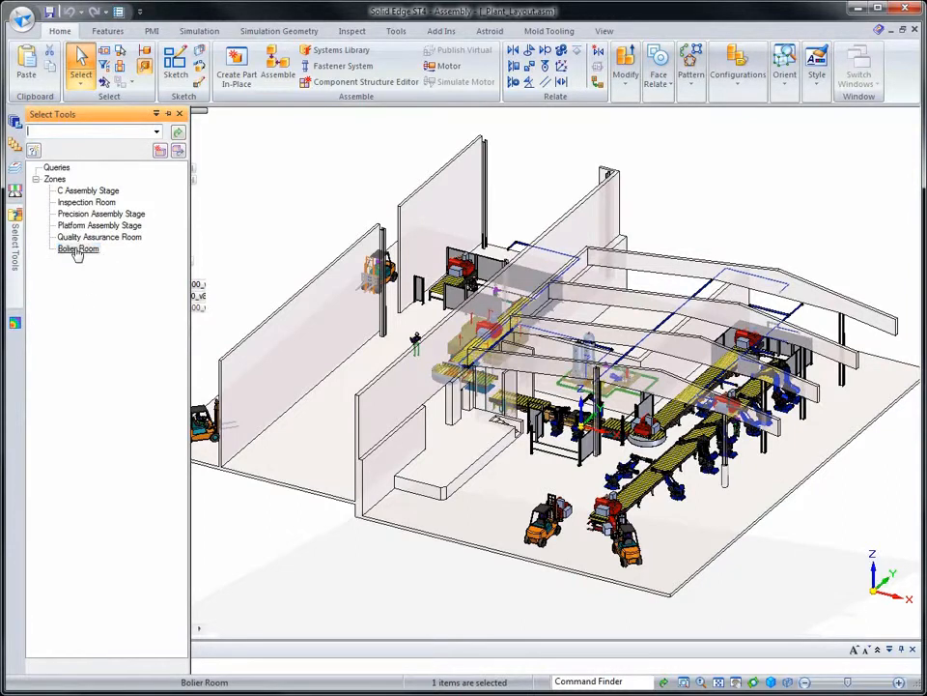
{"action": "double_click", "coordinate": [77, 250]}
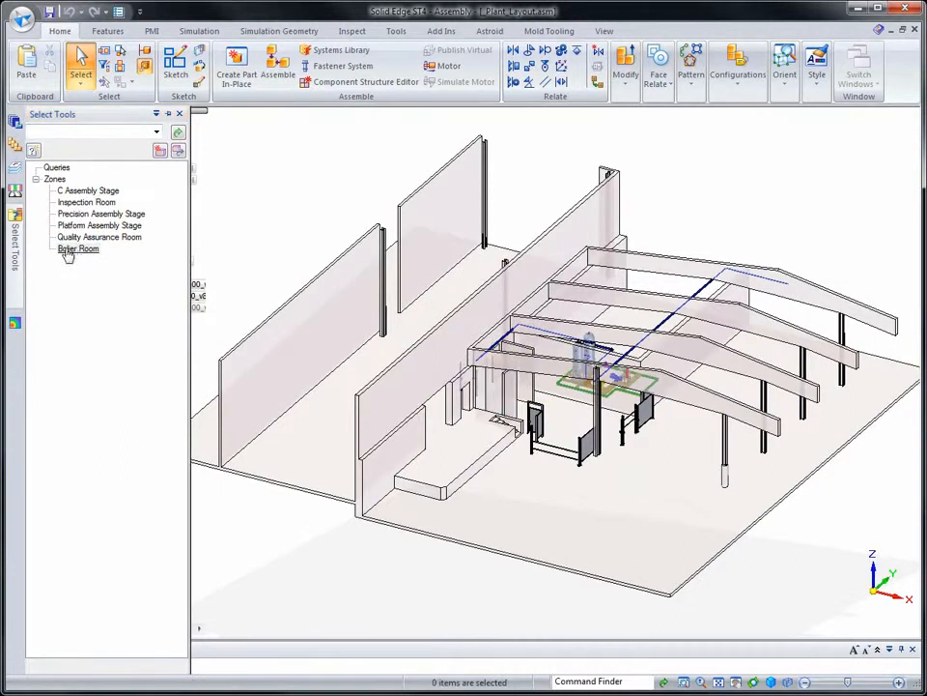
{"action": "left_click", "coordinate": [93, 302]}
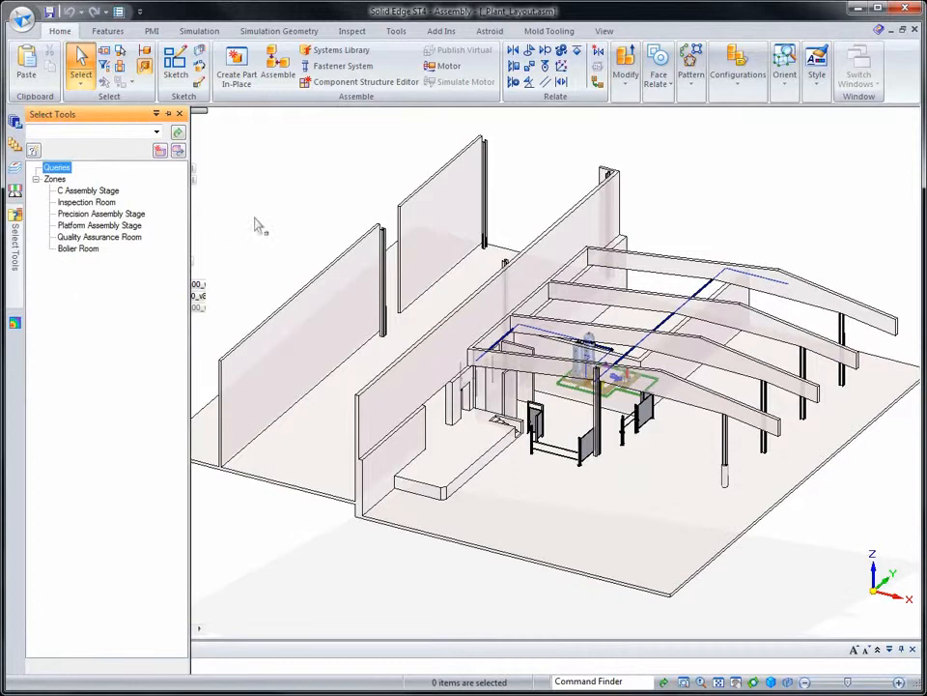
{"action": "left_click", "coordinate": [263, 175]}
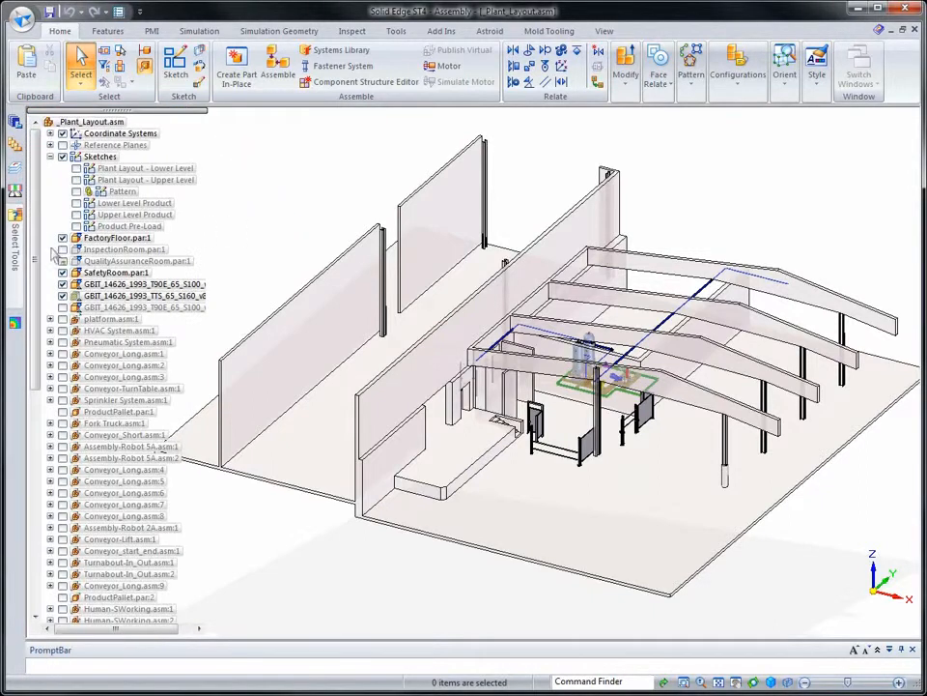
{"action": "left_click", "coordinate": [62, 238]}
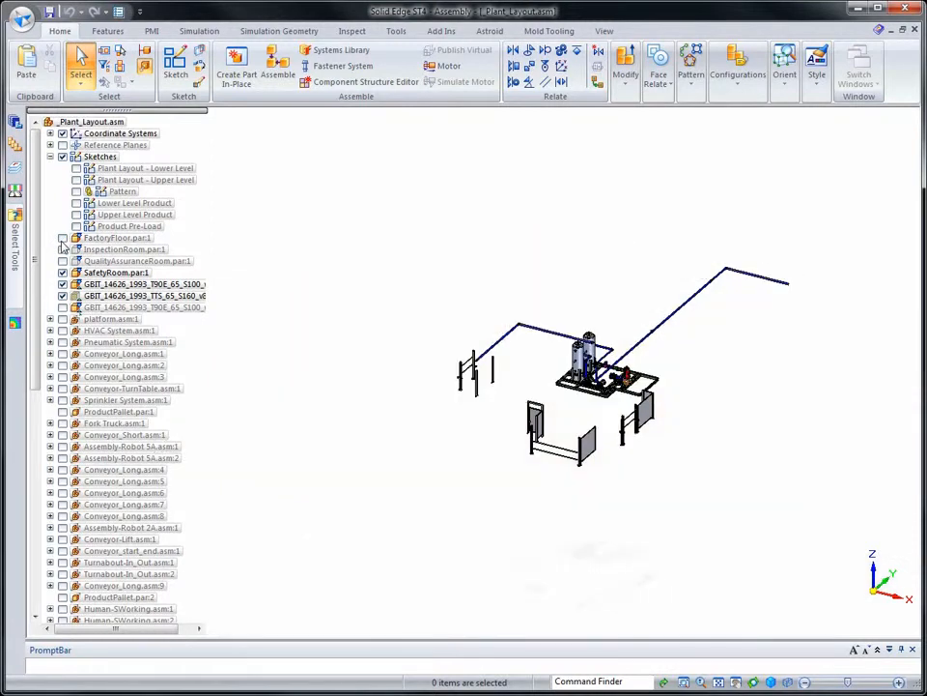